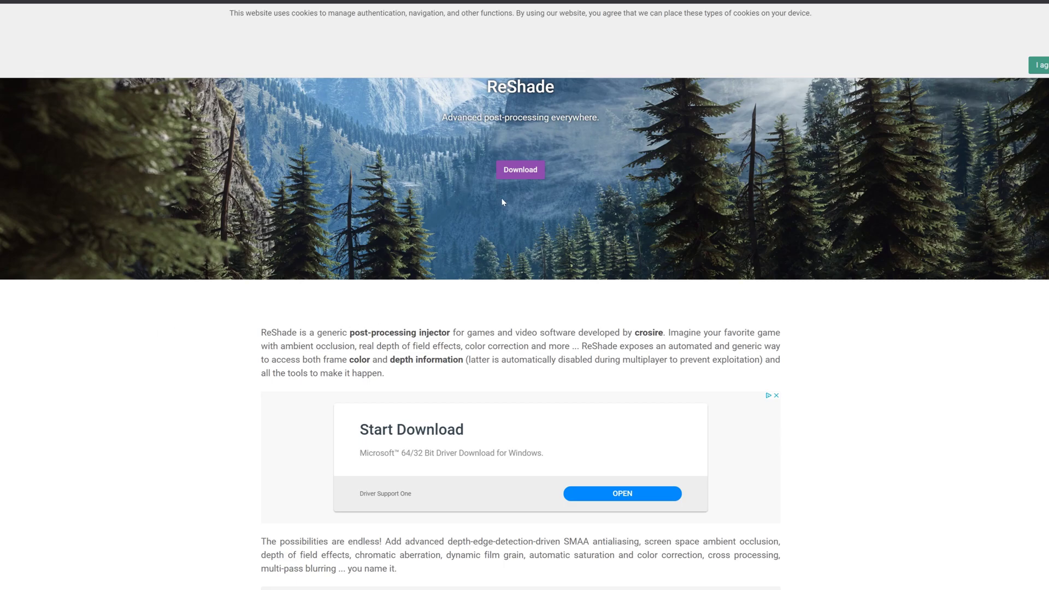
# Step: Go to the download section of the ReShade homepage and examine the offered version, its release date and the quick-start instructions
pyautogui.click(513, 178)
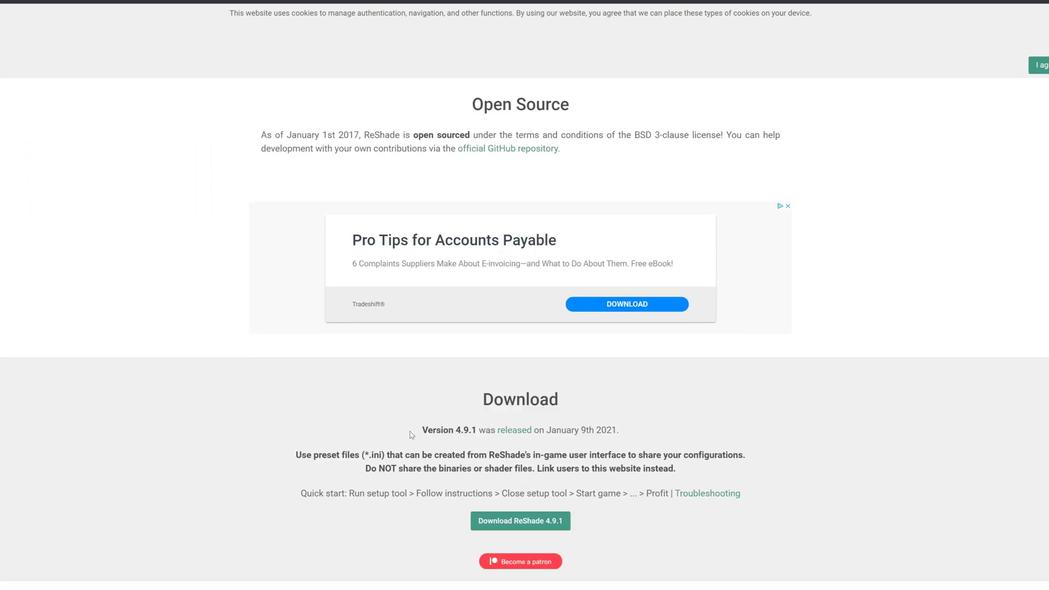
pyautogui.moveTo(412, 434); pyautogui.dragTo(480, 431)
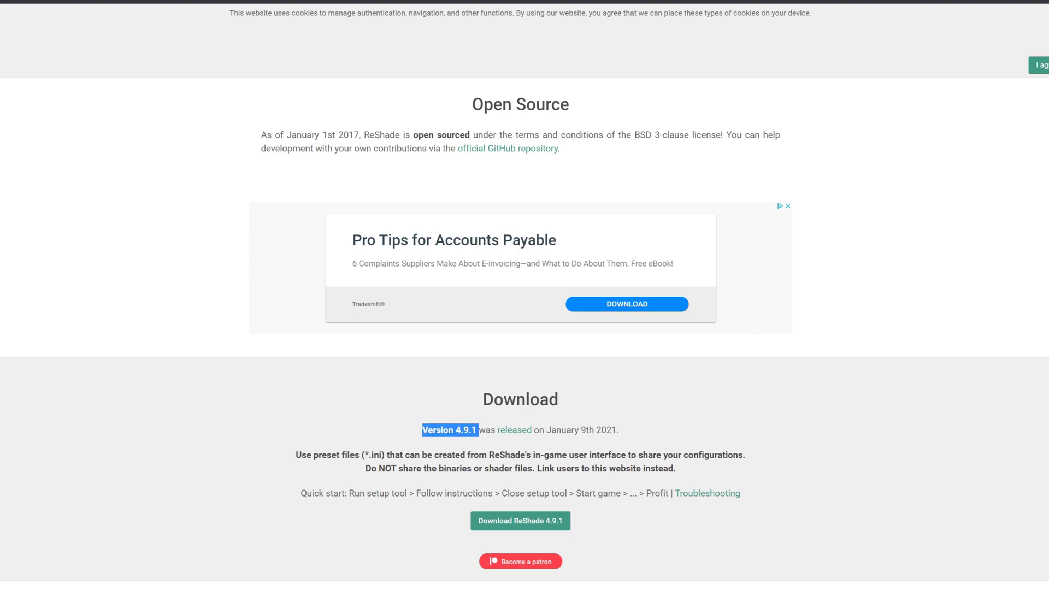
pyautogui.click(456, 415)
pyautogui.moveTo(632, 434); pyautogui.dragTo(546, 430)
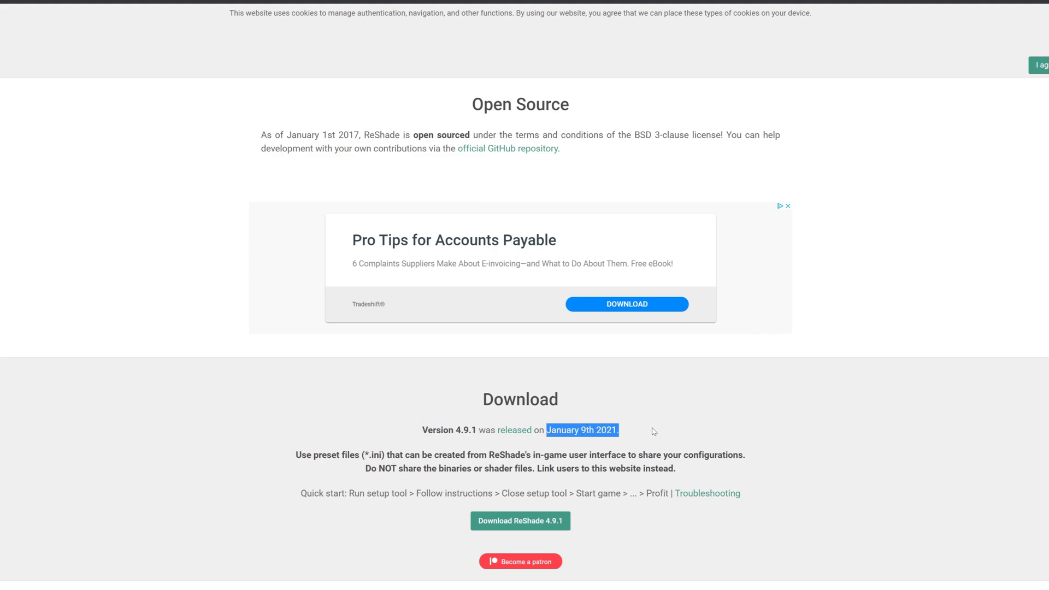
pyautogui.click(650, 426)
pyautogui.moveTo(262, 315); pyautogui.dragTo(744, 496)
pyautogui.click(743, 496)
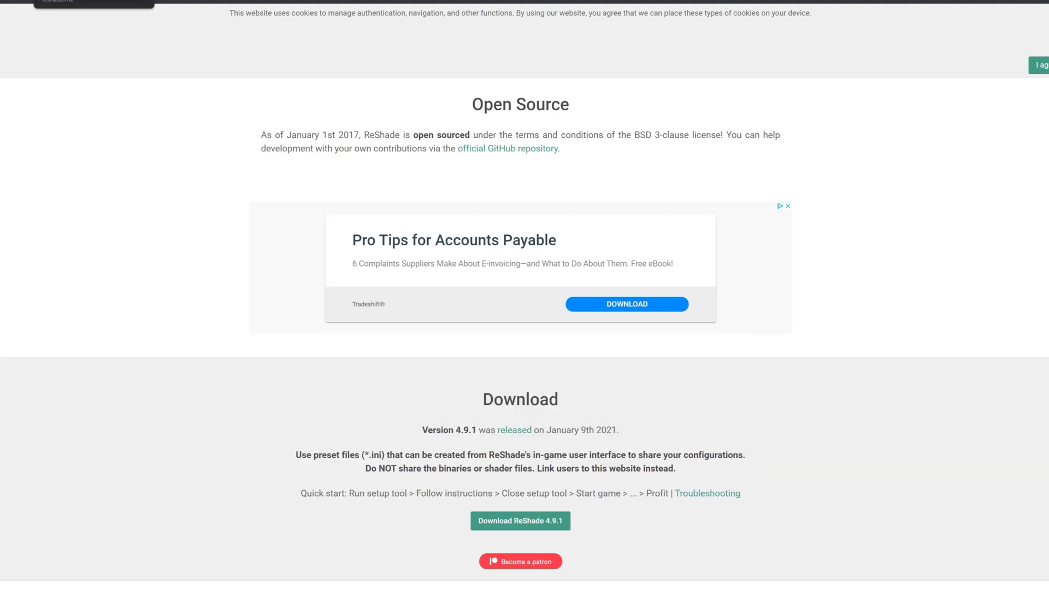
# Step: Open the "Guide to Ray Tracing with Reshade" forum topic and read its introduction
pyautogui.click(94, 1)
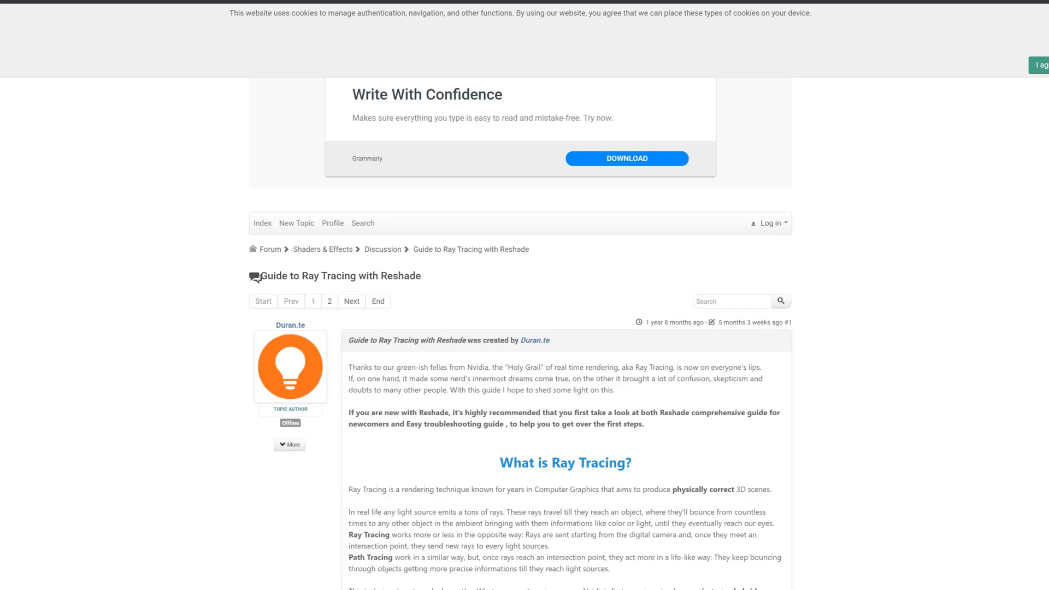
pyautogui.scroll(-4, 179, 223)
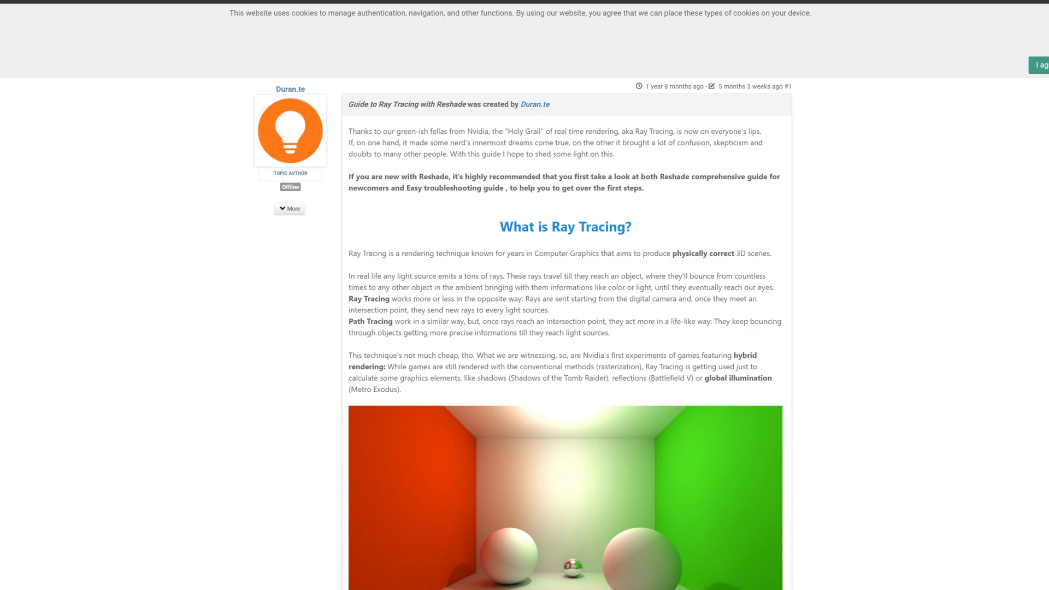
# Step: Open the page about the d3d8.dll wrapper and read the instructions for converting Direct3D 8 calls to Direct3D 9
pyautogui.click(191, 1)
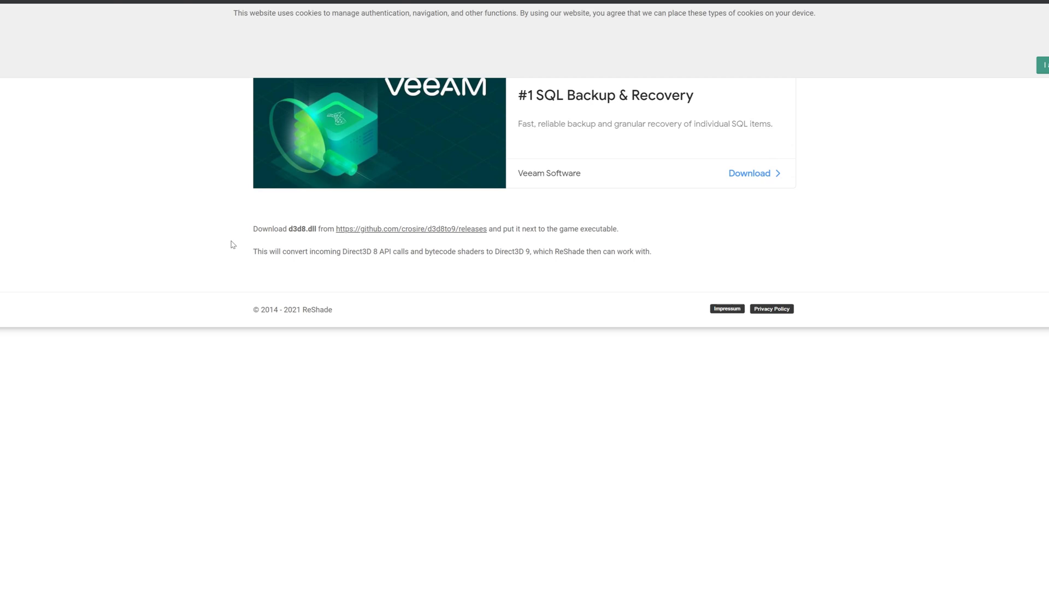
pyautogui.moveTo(231, 208); pyautogui.dragTo(646, 302)
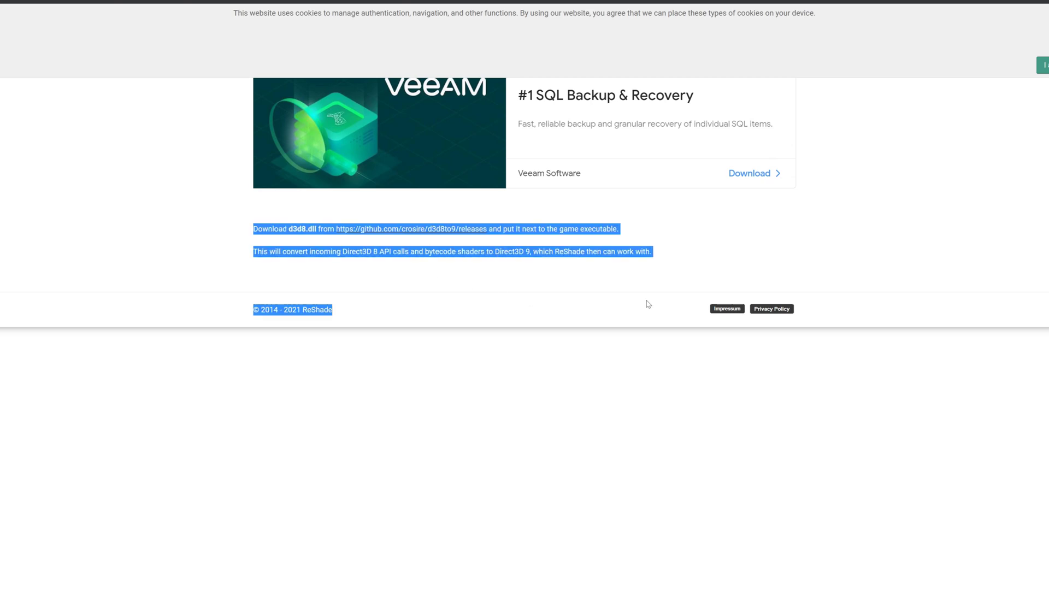
pyautogui.click(644, 279)
pyautogui.moveTo(269, 251); pyautogui.dragTo(242, 251)
pyautogui.click(655, 265)
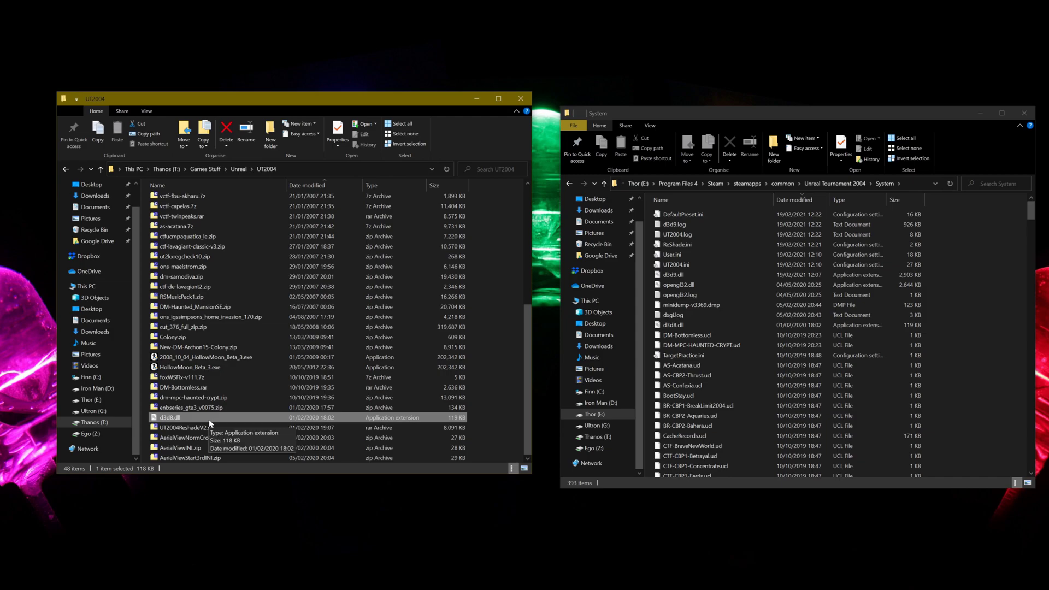
# Step: Copy d3d8.dll from the UT2004 folder into Unreal Tournament 2004's System folder and copy that System folder's address as text
pyautogui.moveTo(209, 424); pyautogui.dragTo(923, 363)
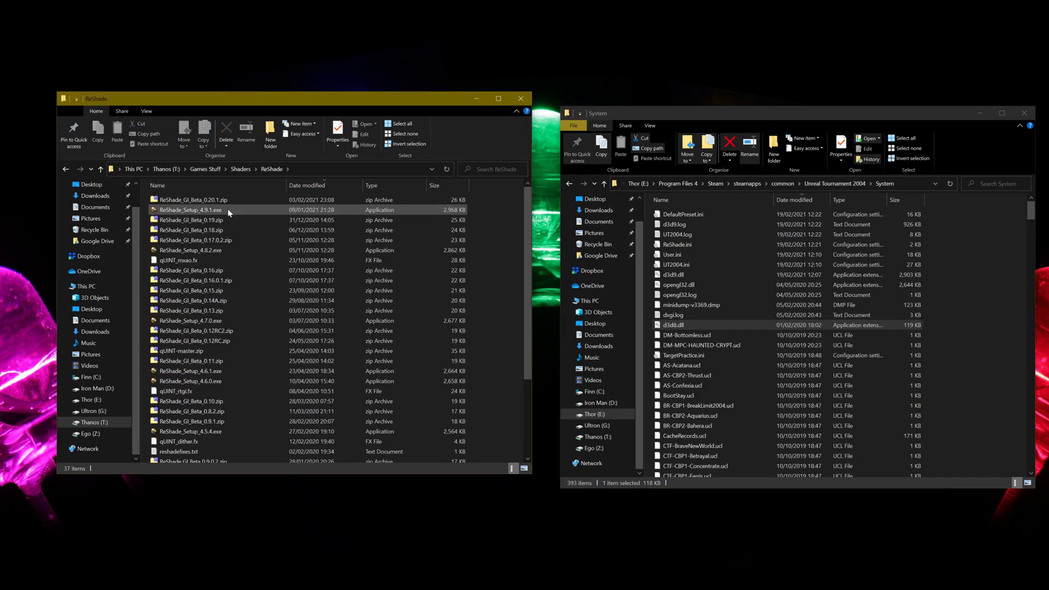
pyautogui.rightClick(739, 182)
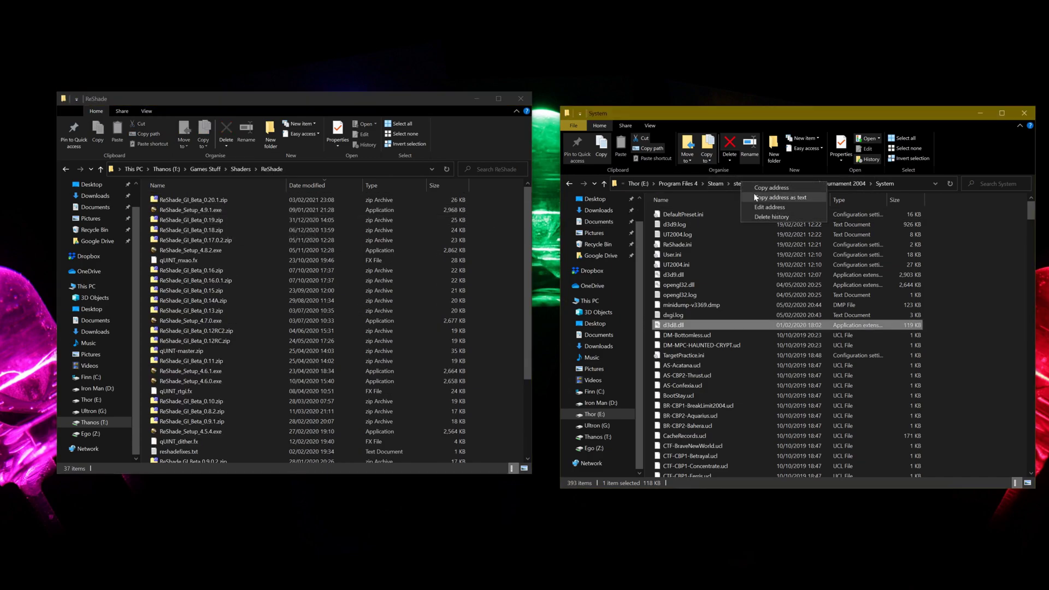
pyautogui.click(758, 198)
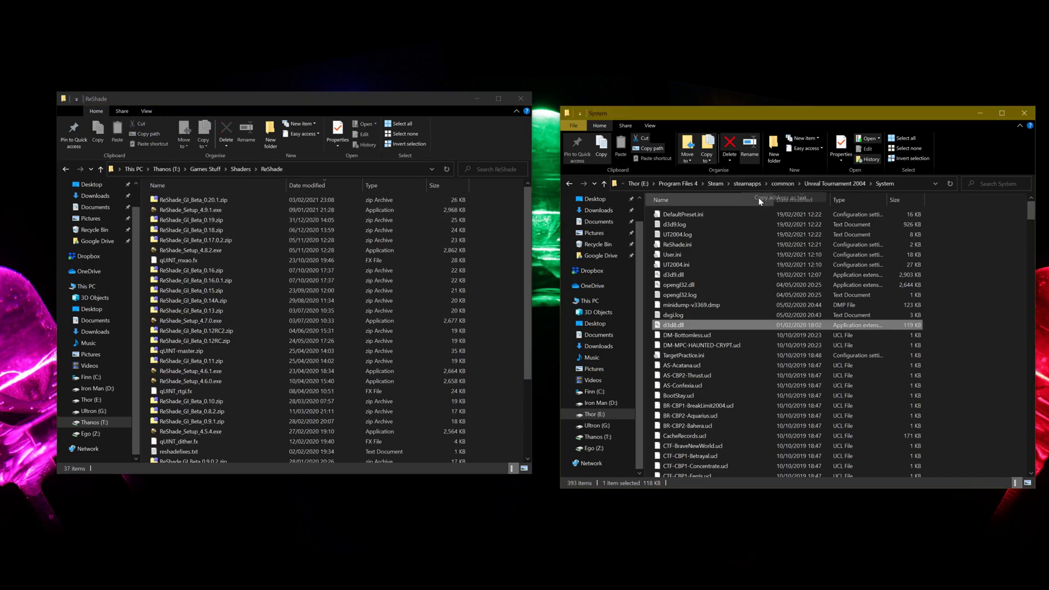
# Step: Run ReShade_Setup_4.9.1.exe and choose UT2004.exe in the game's System folder as the target application
pyautogui.doubleClick(248, 212)
pyautogui.click(554, 307)
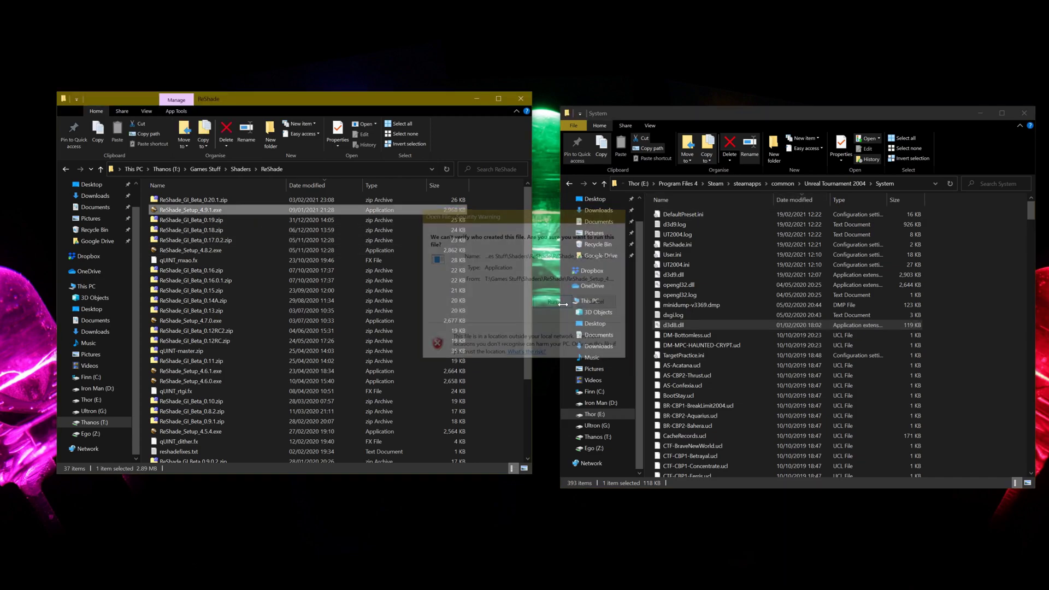
pyautogui.click(613, 388)
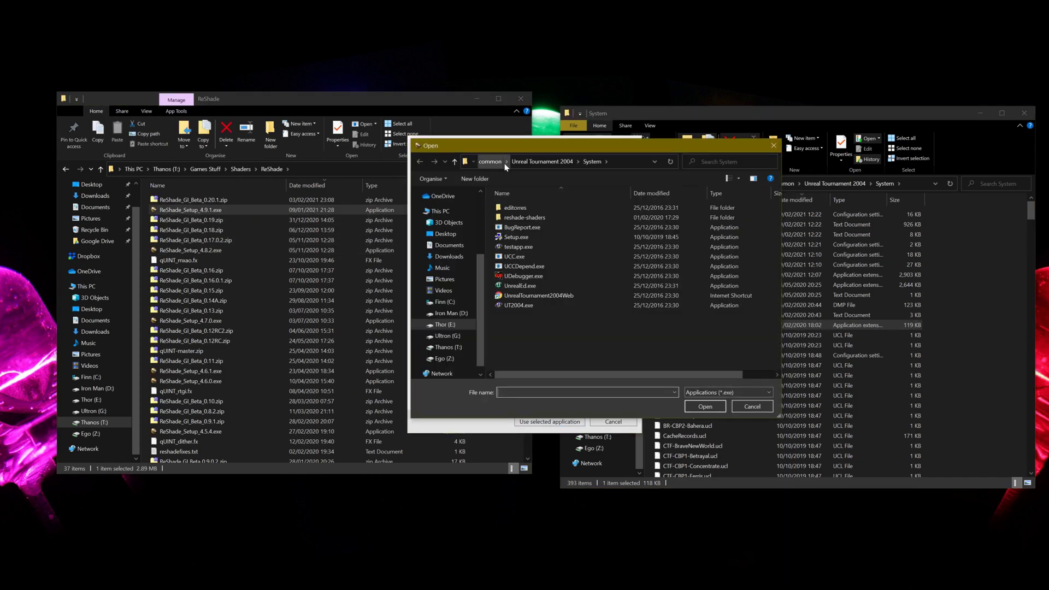
pyautogui.click(561, 306)
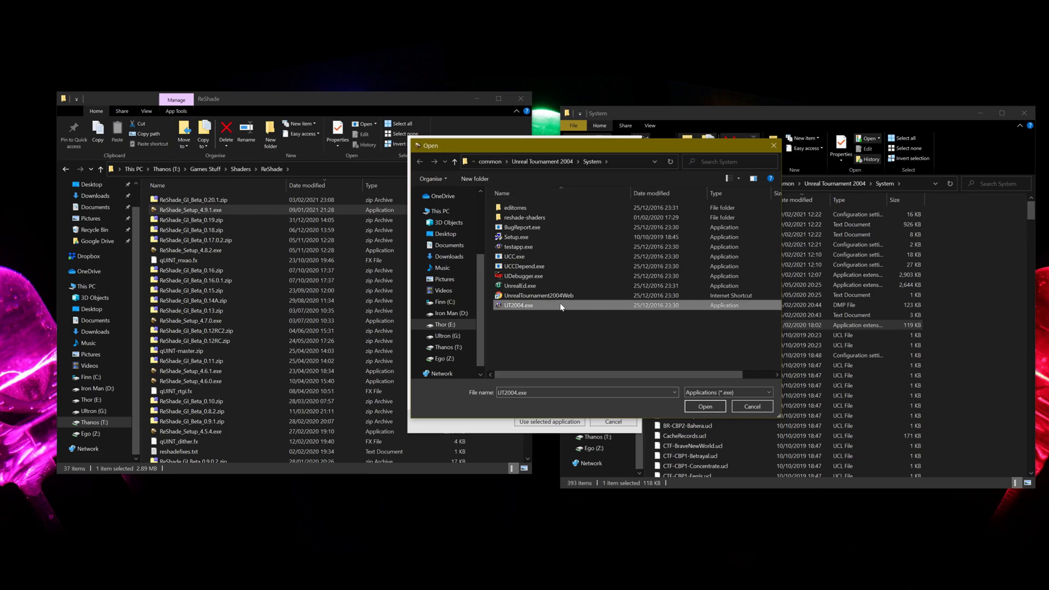
pyautogui.click(704, 406)
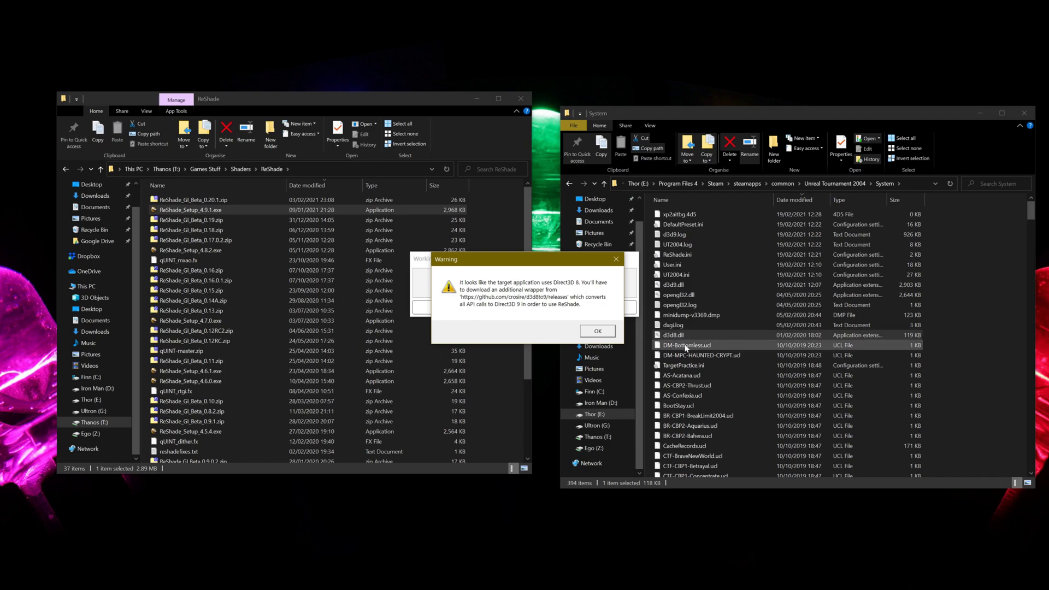
# Step: Dismiss the Direct3D 8 warning, choose Direct3D 9 as the rendering API, install the effect packages and close the setup
pyautogui.click(603, 334)
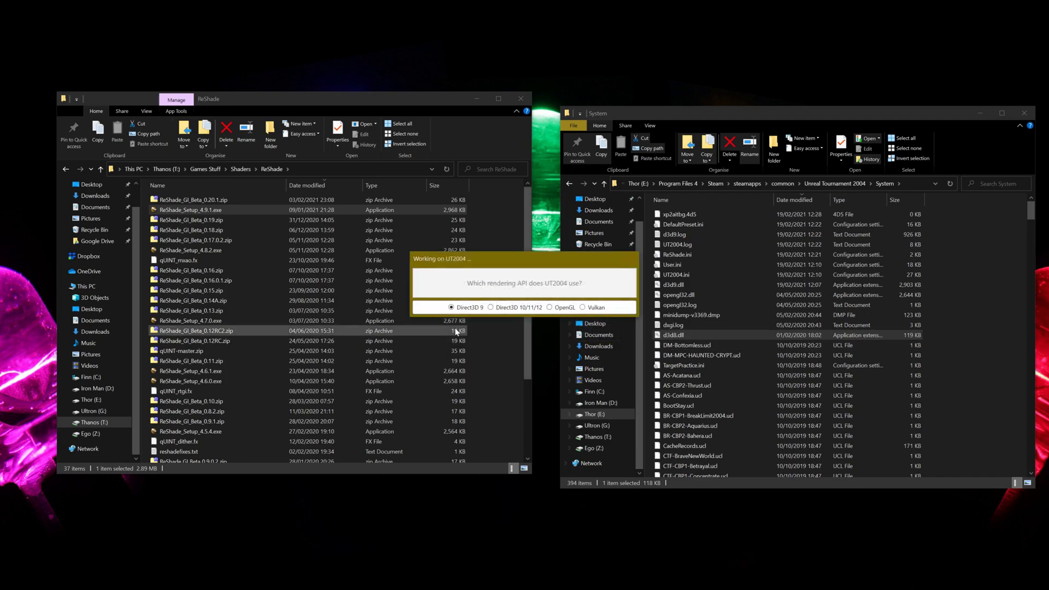
pyautogui.click(461, 307)
pyautogui.click(462, 304)
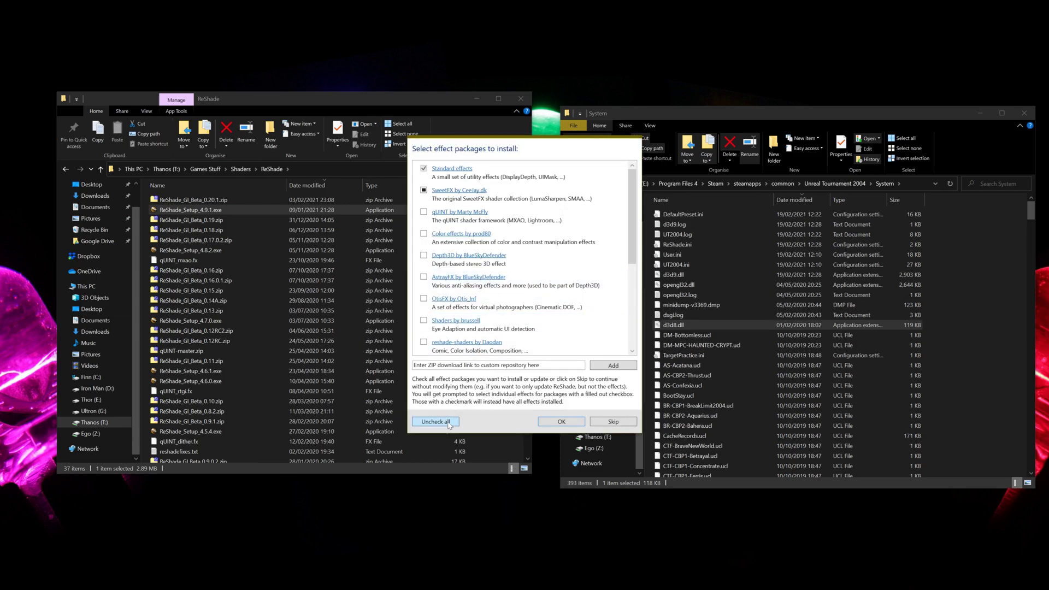
pyautogui.click(554, 426)
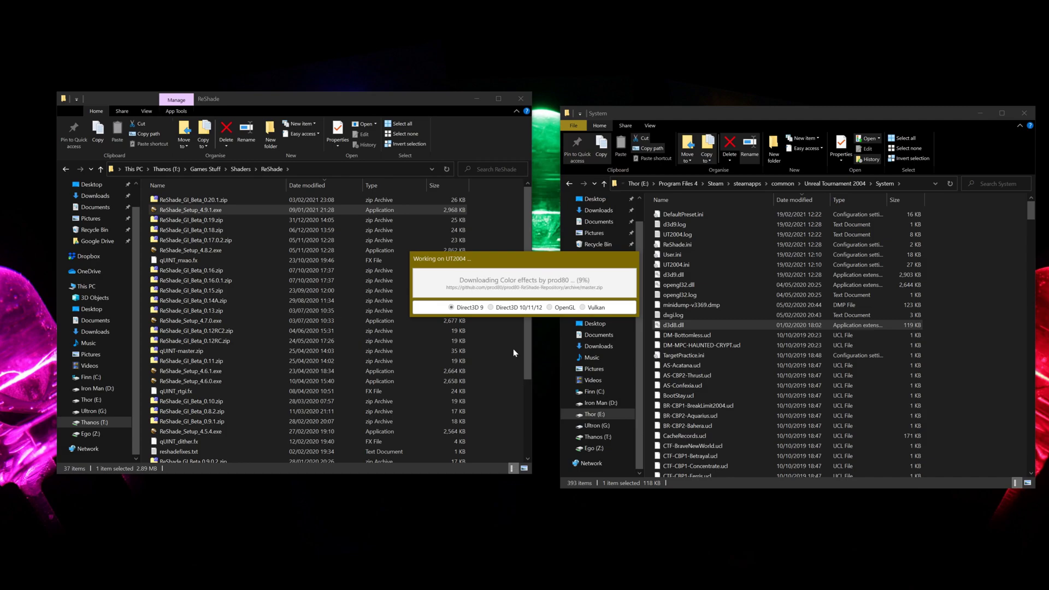
pyautogui.click(630, 259)
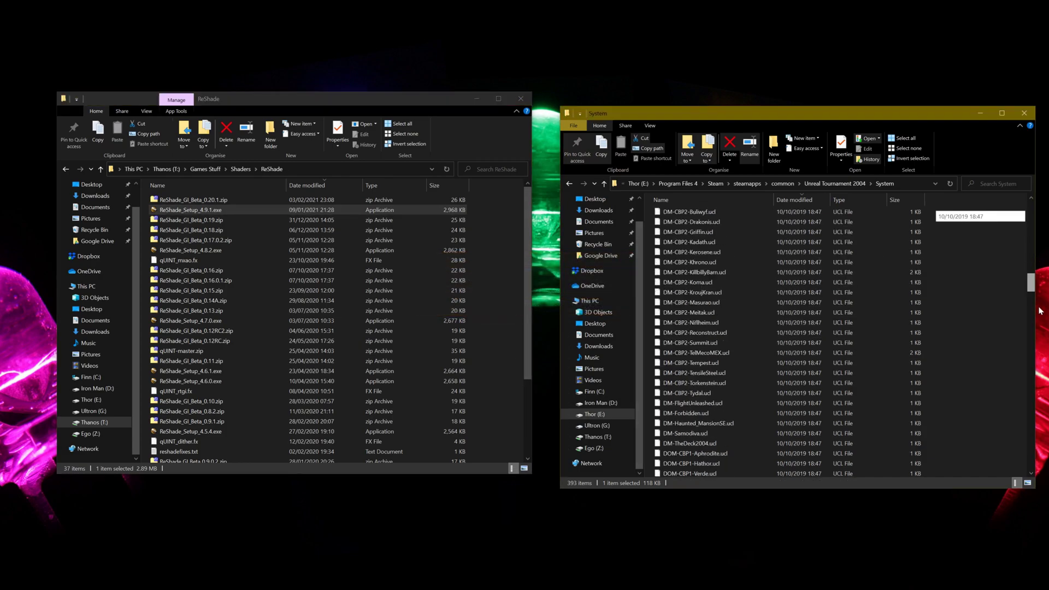
# Step: Copy the Shaders and Textures folders from ReShade_GI_Beta_0.20.1.zip into the game's System\reshade-shaders folder and close the archive
pyautogui.moveTo(1030, 212); pyautogui.dragTo(1042, 468)
pyautogui.doubleClick(741, 462)
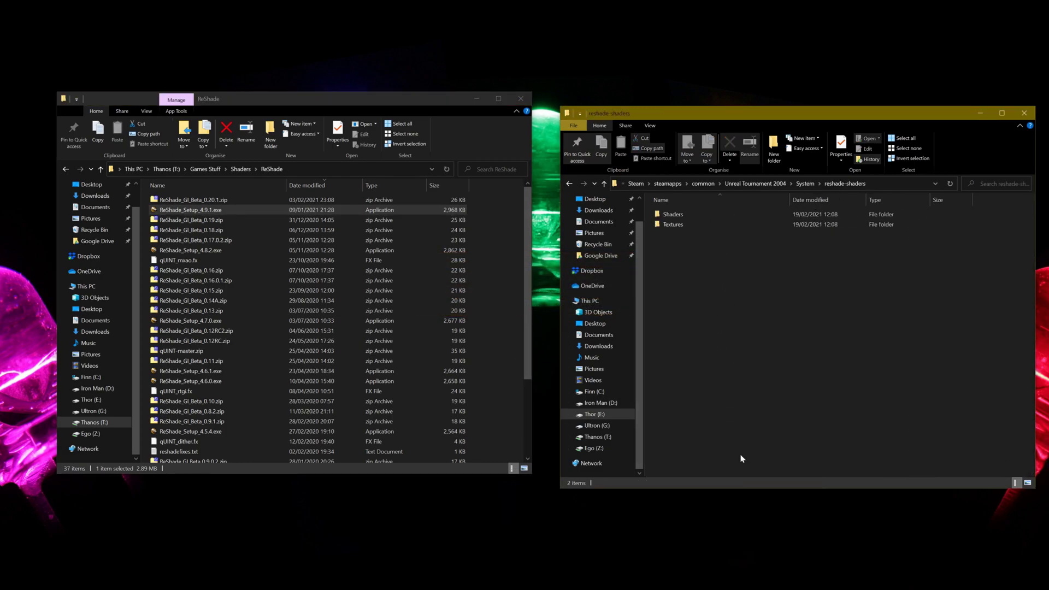
pyautogui.doubleClick(212, 200)
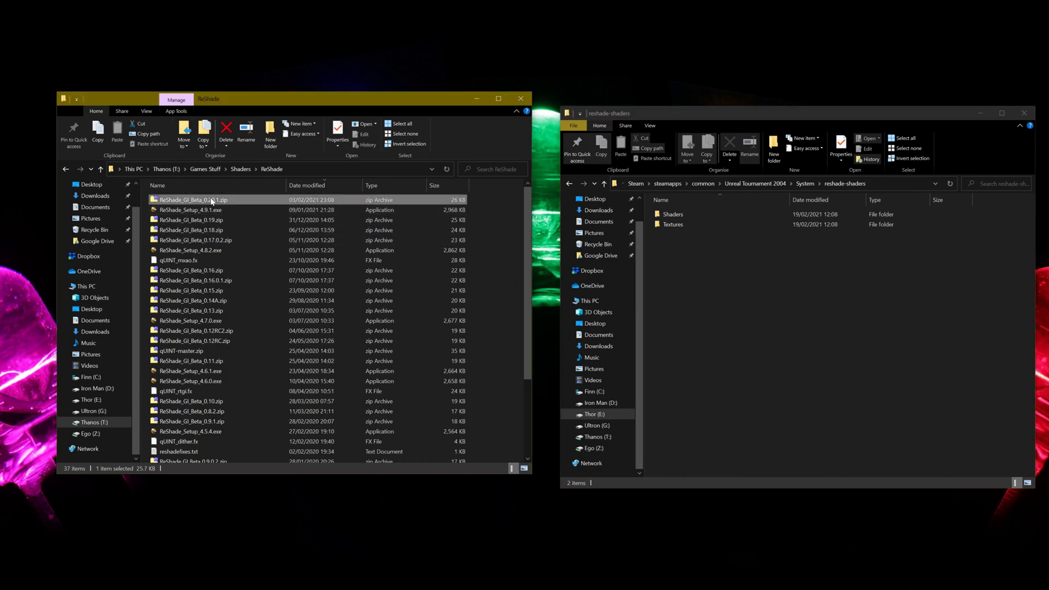
pyautogui.click(546, 305)
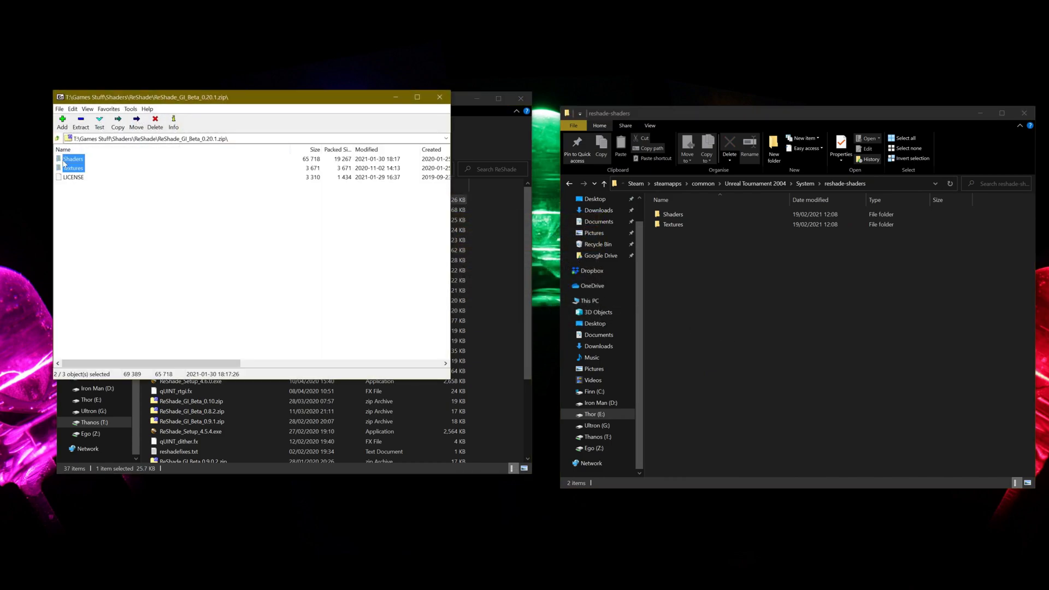
pyautogui.moveTo(69, 160); pyautogui.dragTo(756, 303)
pyautogui.click(501, 259)
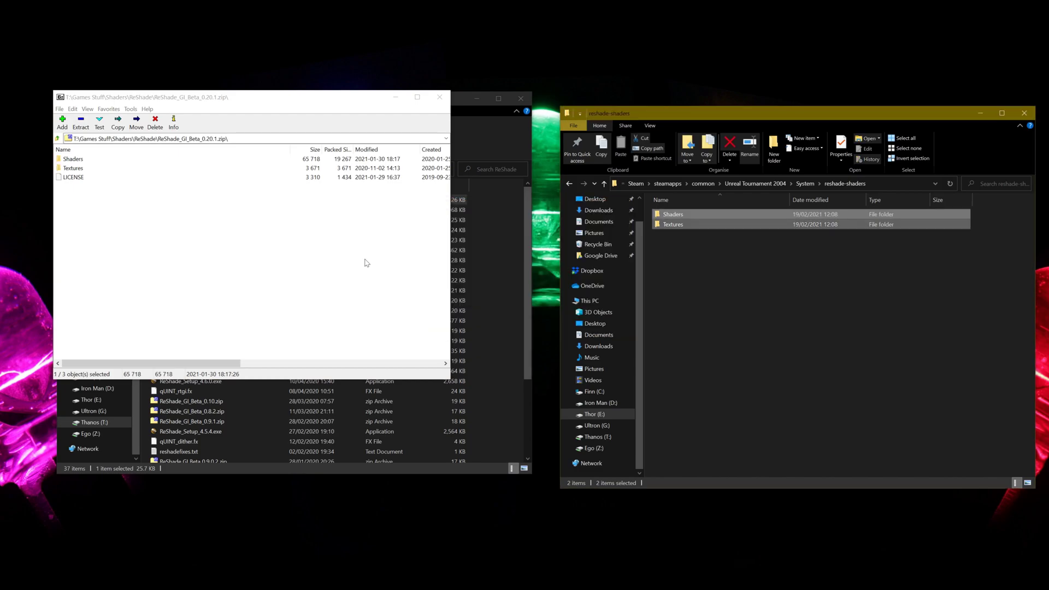
pyautogui.click(365, 261)
pyautogui.click(439, 97)
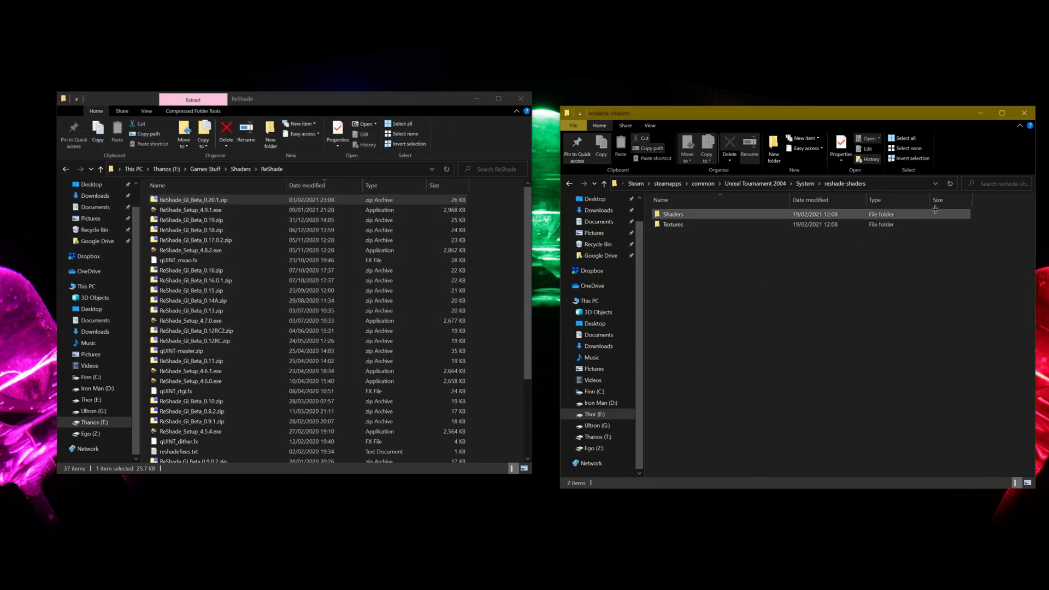
# Step: Return to the game's System folder and open DefaultPreset.ini in Notepad++
pyautogui.click(757, 300)
pyautogui.hotkey('alt', 'Up')
pyautogui.rightClick(716, 241)
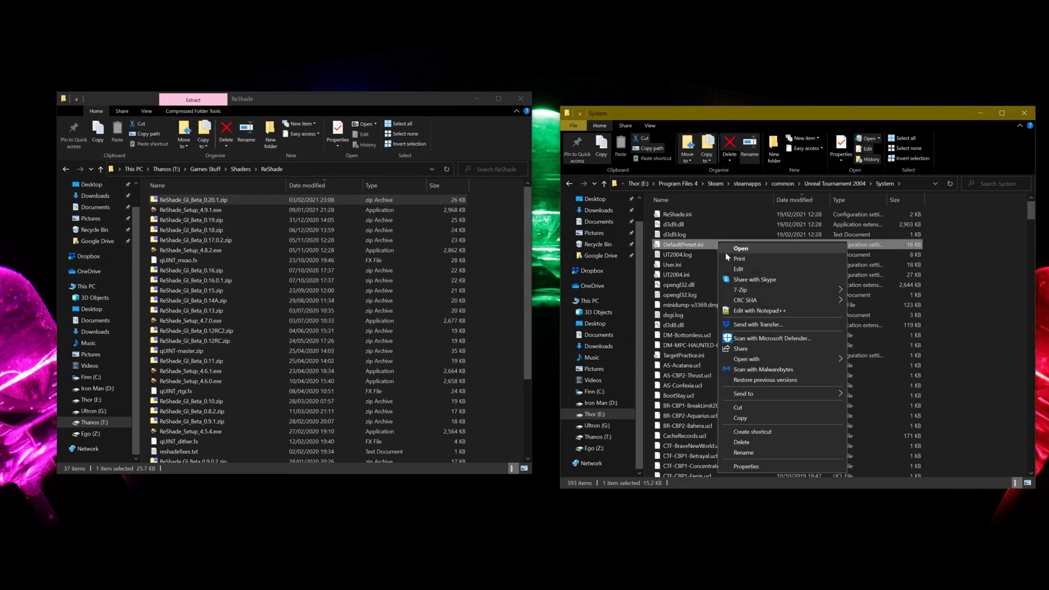
pyautogui.click(754, 309)
pyautogui.click(491, 168)
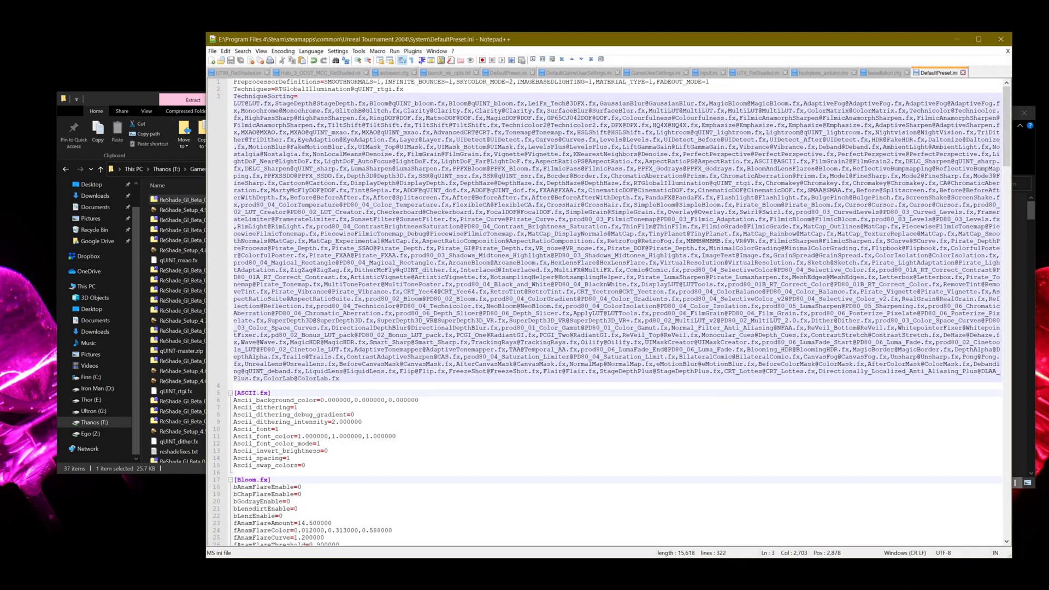
# Step: Examine the PreprocessorDefinitions and Techniques lines at the beginning of DefaultPreset.ini, including the IMAGEBASEDLIGHTING, MATERIAL_TYPE and FADEOUT_MODE entries
pyautogui.click(350, 89)
pyautogui.click(350, 82)
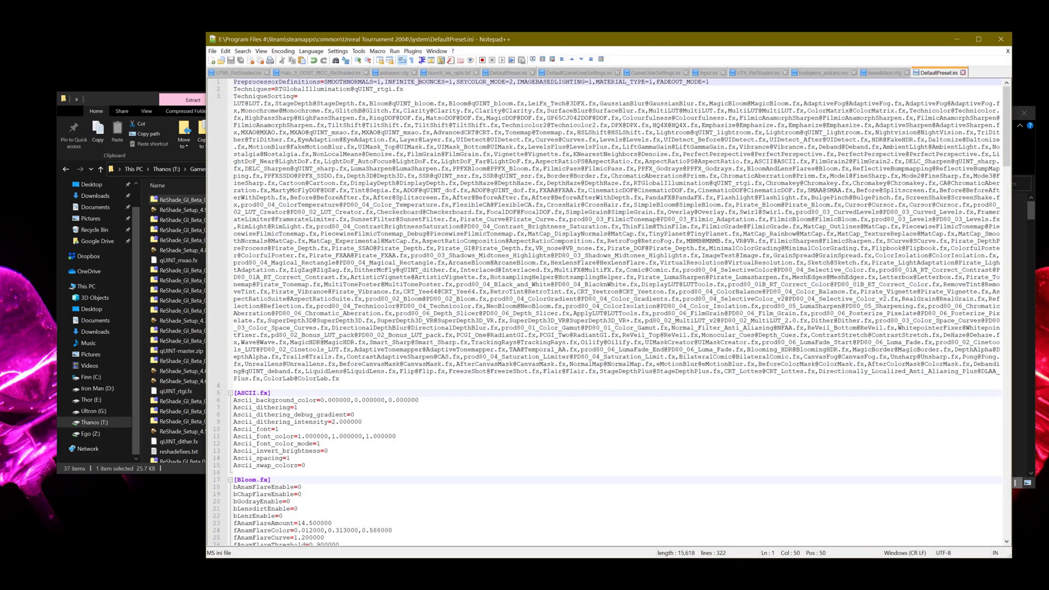
pyautogui.click(627, 82)
pyautogui.moveTo(709, 82)
pyautogui.mouseDown()
pyautogui.moveTo(653, 82)
pyautogui.moveTo(712, 88)
pyautogui.mouseUp()
pyautogui.click(404, 89)
pyautogui.click(654, 89)
pyautogui.click(404, 89)
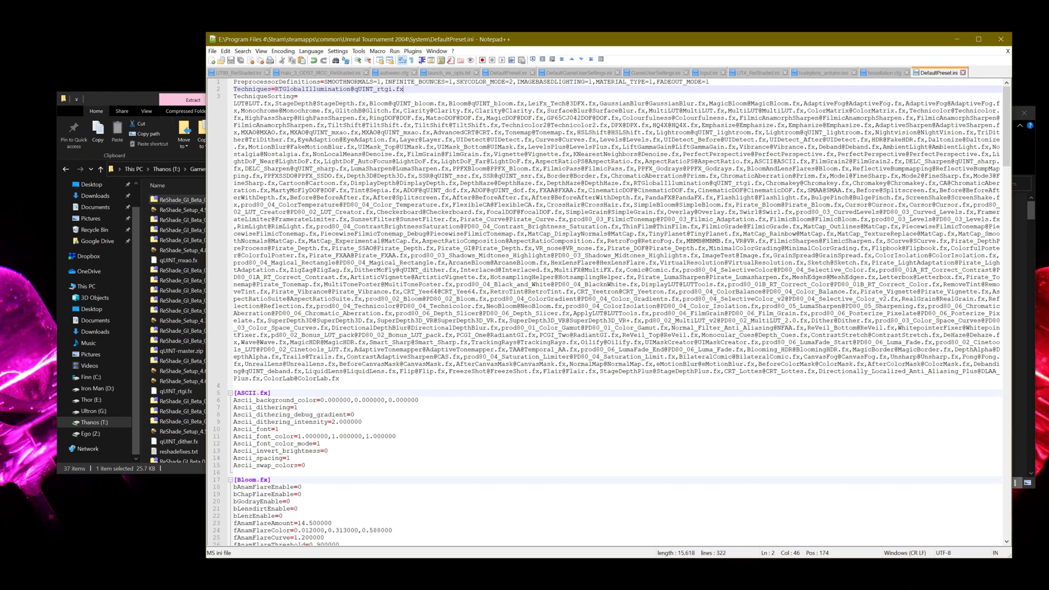
pyautogui.moveTo(711, 82); pyautogui.dragTo(671, 82)
pyautogui.click(668, 89)
pyautogui.click(677, 89)
pyautogui.click(677, 89)
pyautogui.click(622, 82)
pyautogui.click(562, 82)
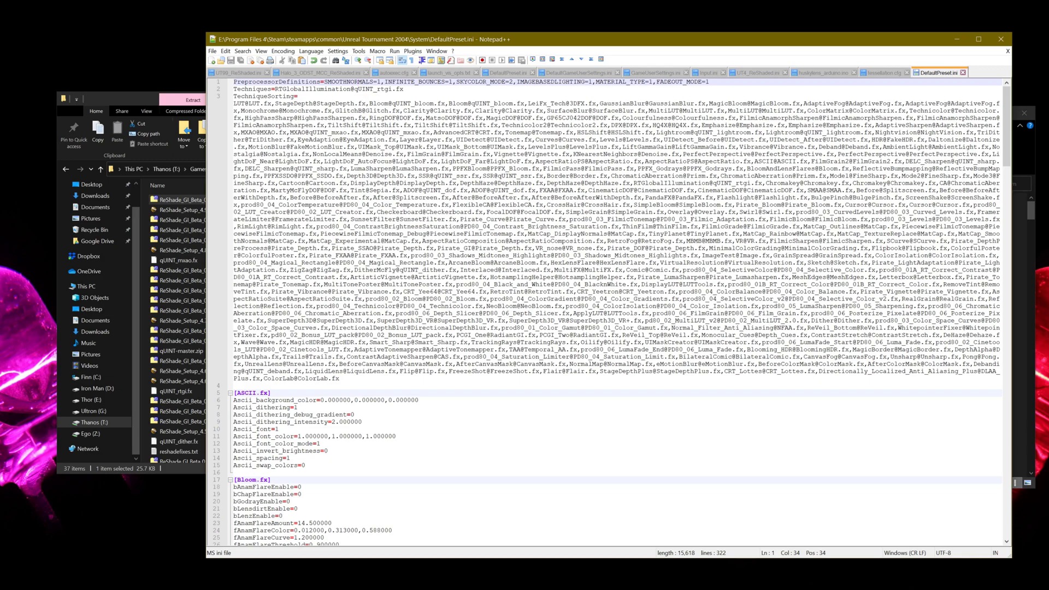
pyautogui.click(416, 89)
pyautogui.click(415, 82)
pyautogui.click(415, 89)
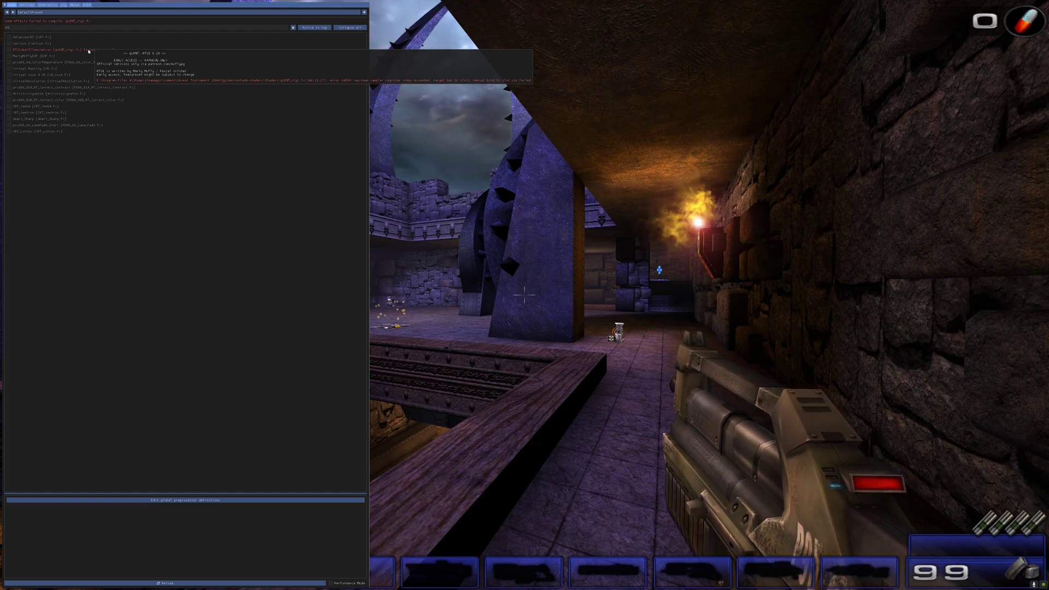
# Step: In the in-game ReShade overlay, remove the IMAGEBASEDLIGHTING preprocessor definition from the current preset and enable the RTGlobalIllumination effect
pyautogui.click(132, 500)
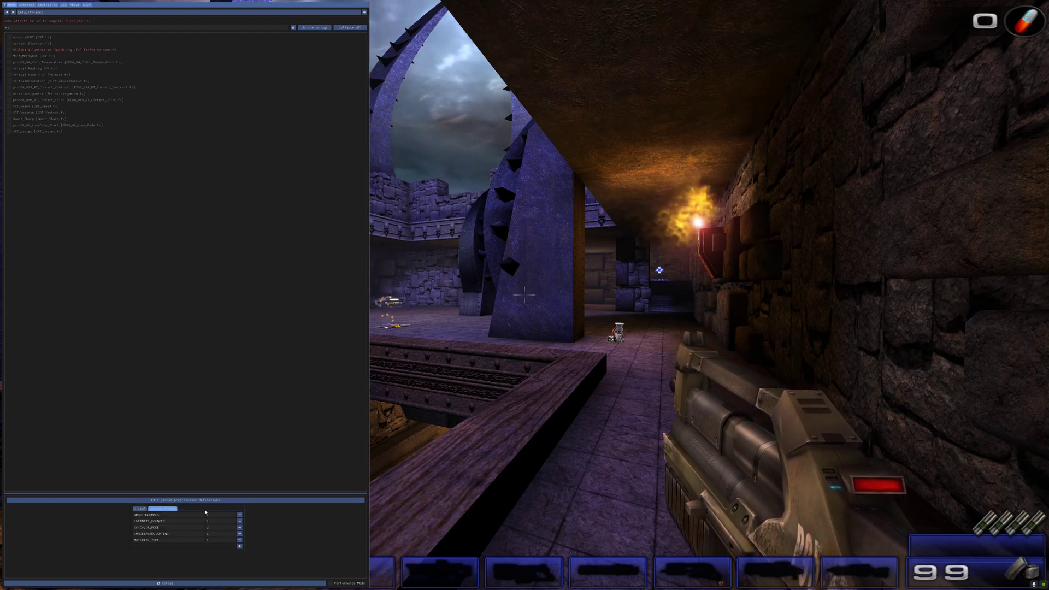
pyautogui.click(239, 535)
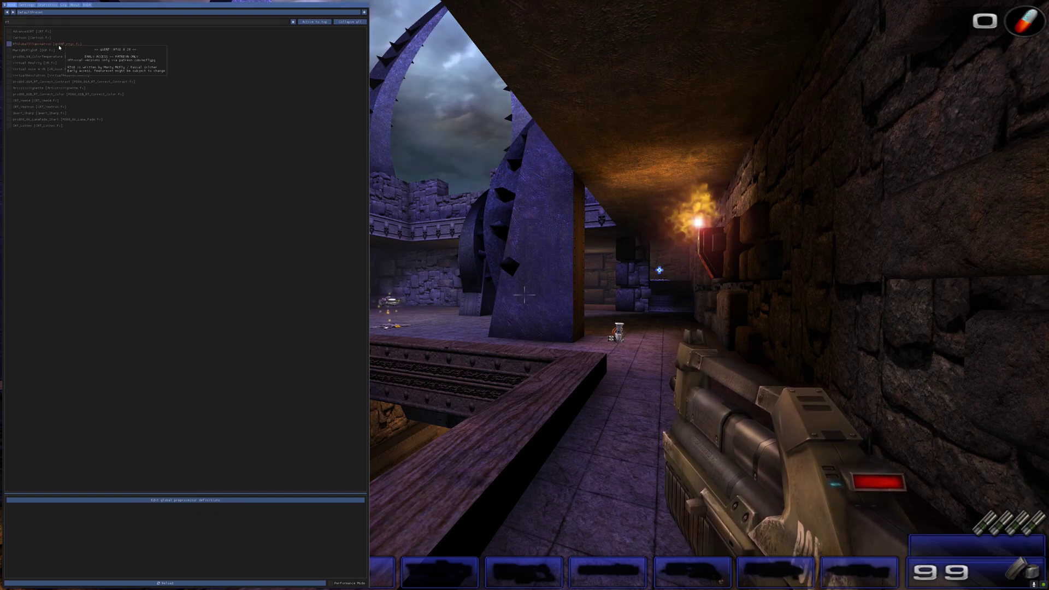
pyautogui.click(58, 45)
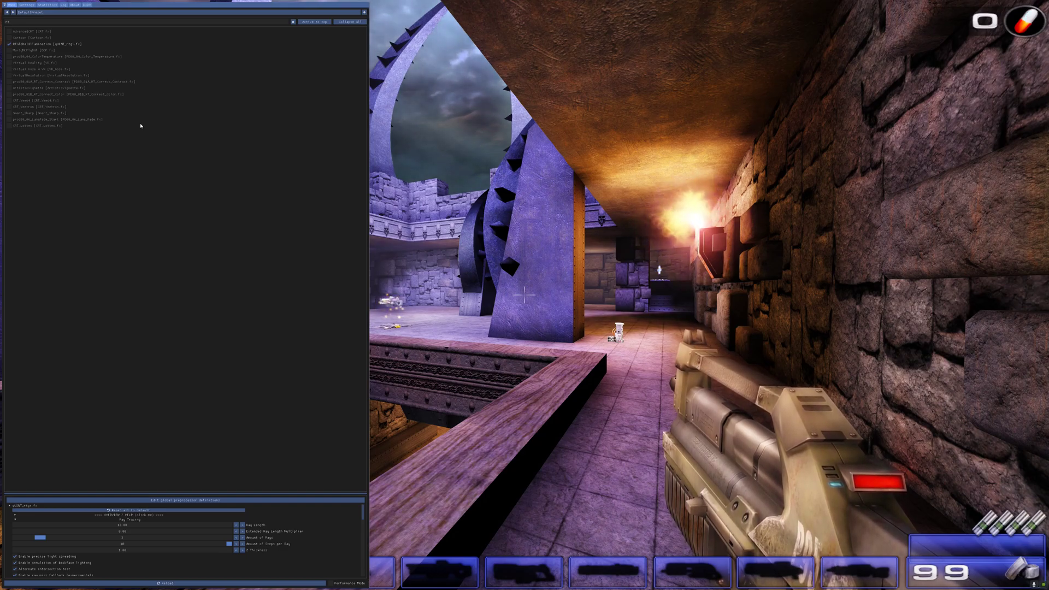
# Step: Turn the Copy depth buffer before clear operations option off and back on, and return to the effects list
pyautogui.click(88, 5)
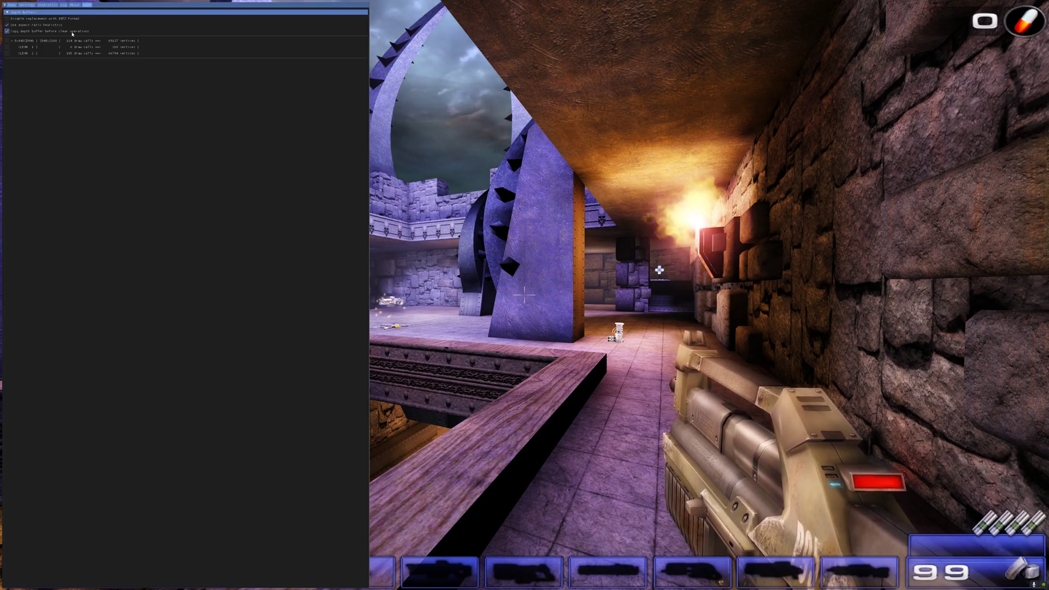
pyautogui.click(72, 31)
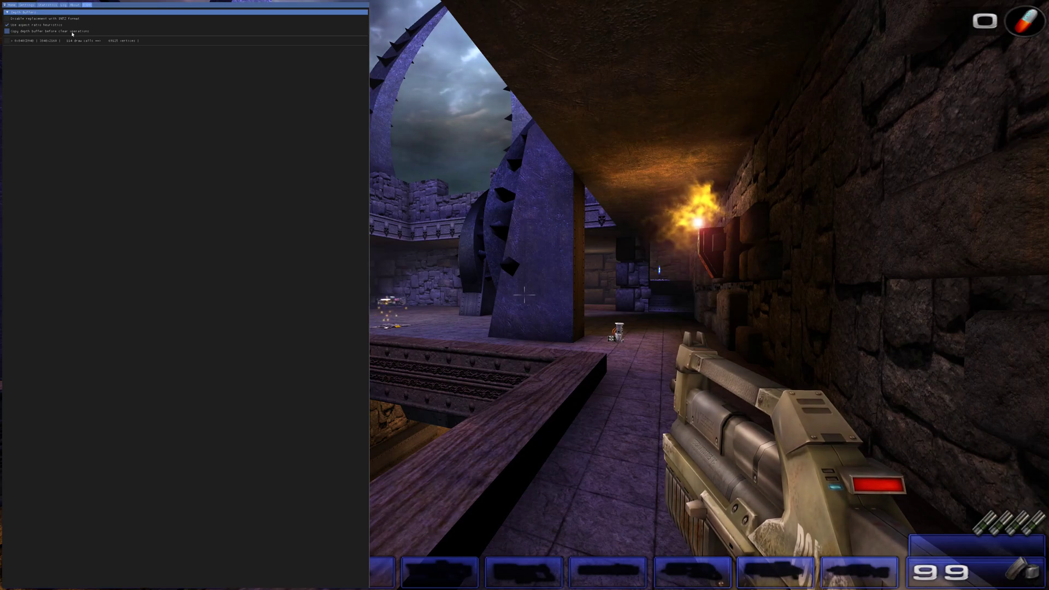
pyautogui.click(73, 32)
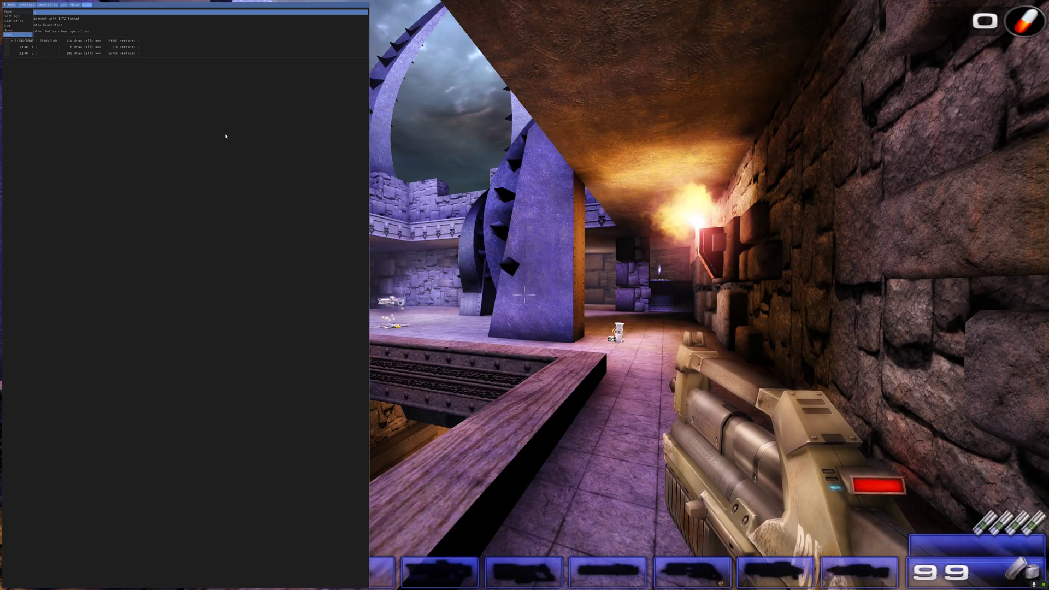
pyautogui.click(10, 5)
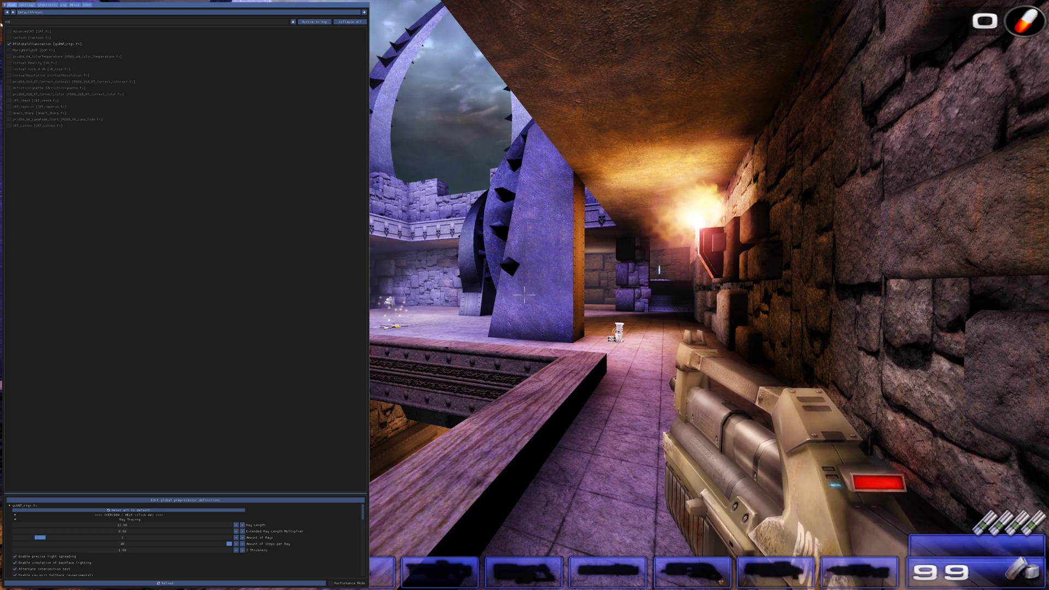
# Step: Filter the effects list by "rt" and read the description of the RTGlobalIllumination effect
pyautogui.moveTo(47, 21); pyautogui.dragTo(1, 25)
pyautogui.press('BackSpace')
pyautogui.write('rt')
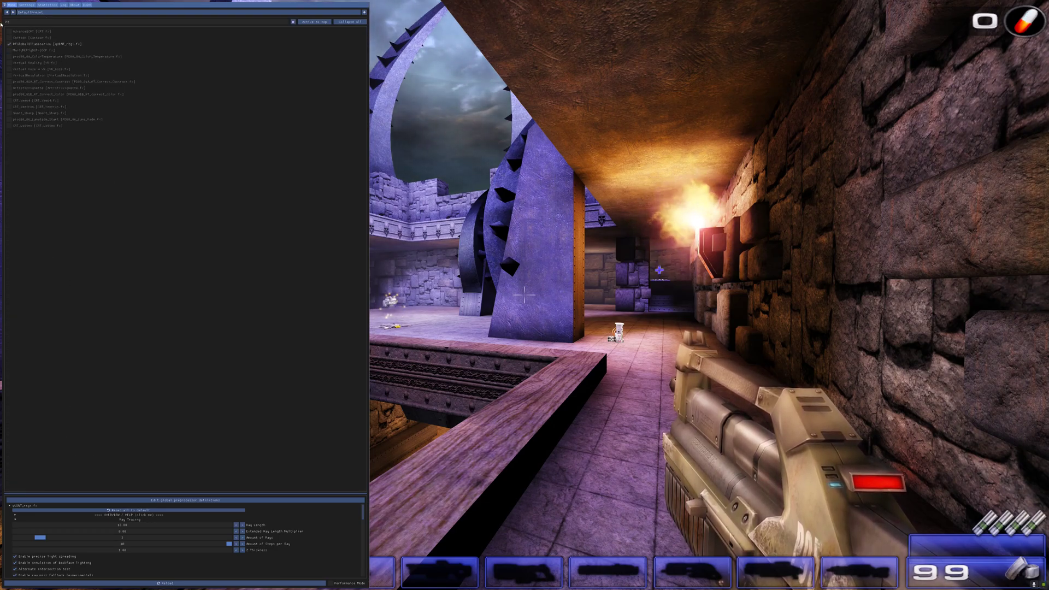
pyautogui.doubleClick(29, 20)
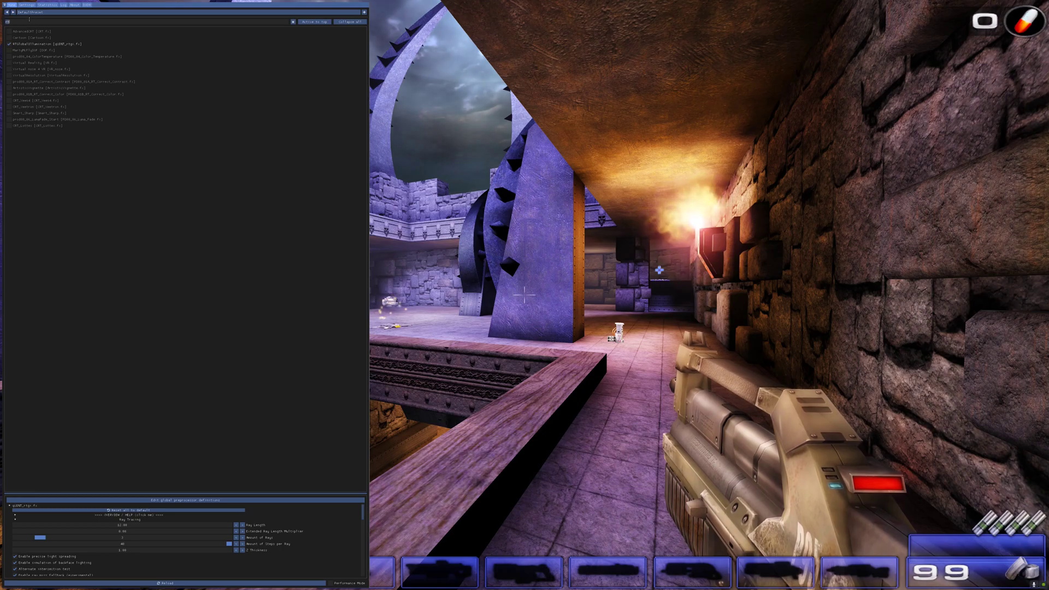
pyautogui.moveTo(24, 48)
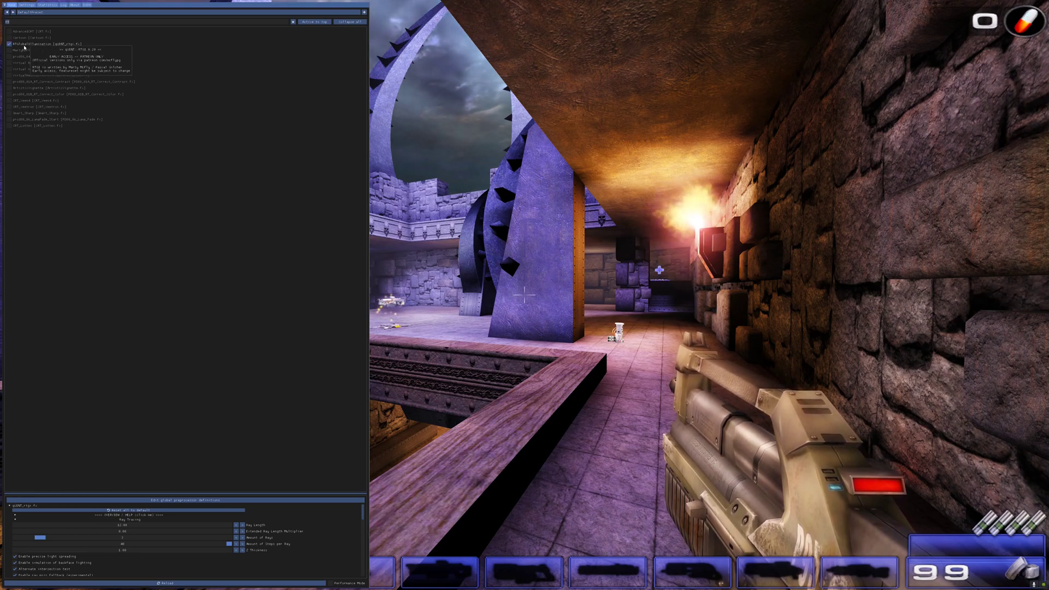
# Step: Show the shader's Lighting Channel debug view and move through the courtyard with the overlay closed
pyautogui.scroll(-6, 305, 542)
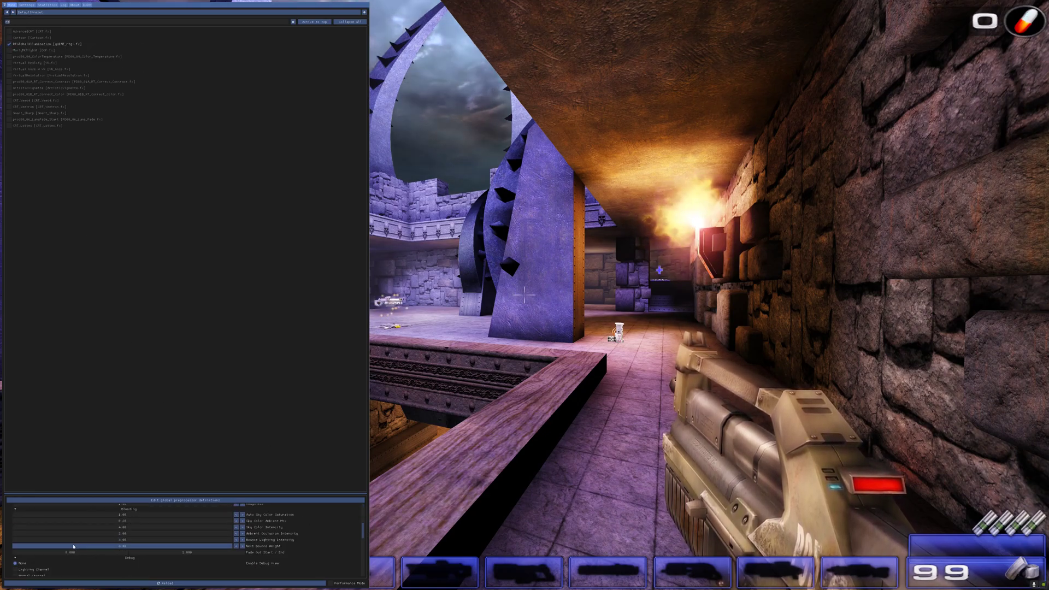
pyautogui.click(34, 553)
pyautogui.press('Home')
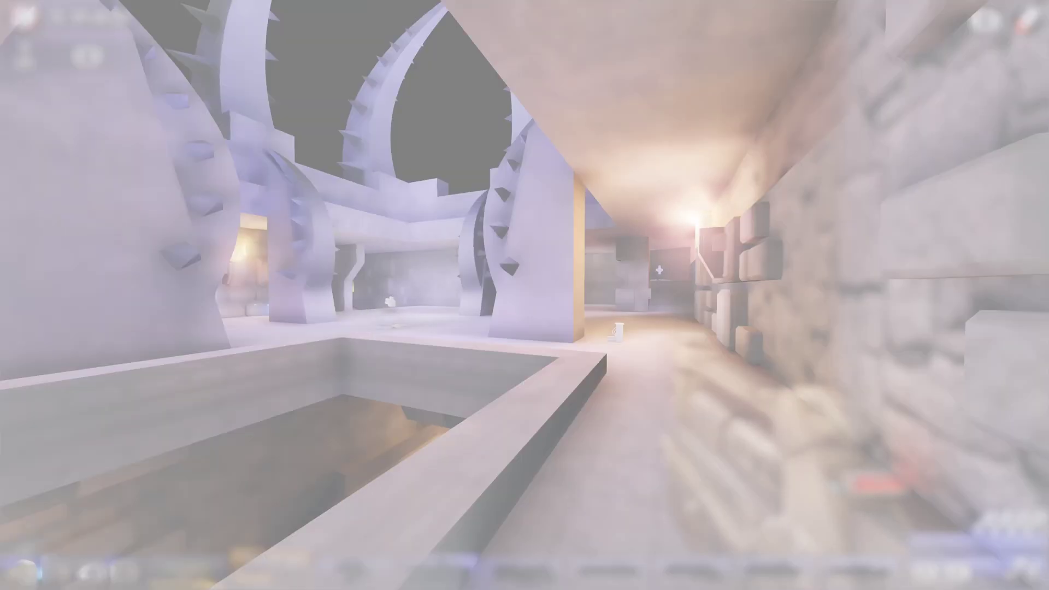
pyautogui.press('w')
pyautogui.press('s')
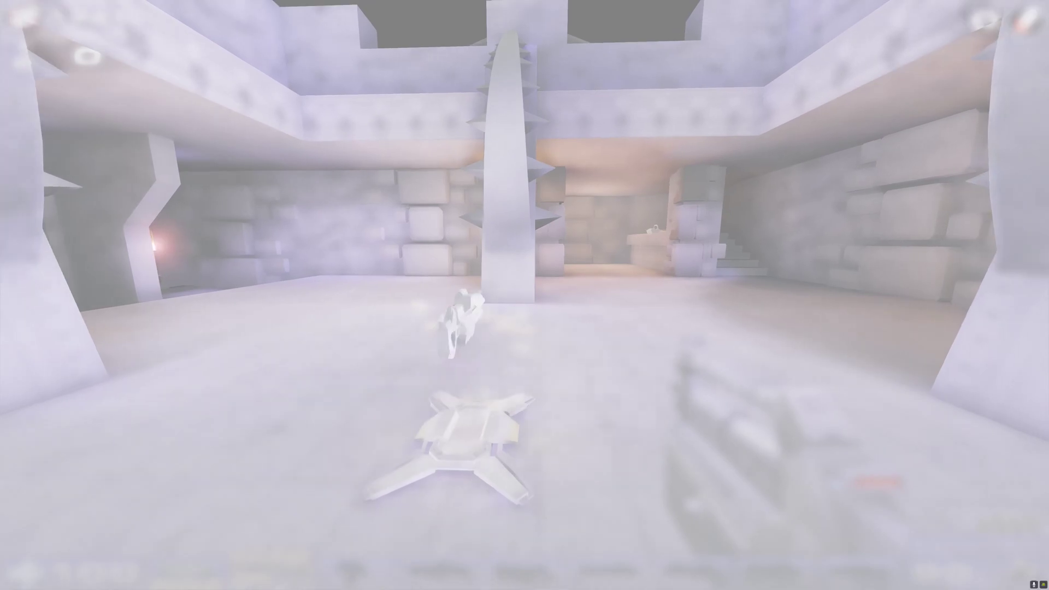
# Step: Set the shader's debug view to None, close the overlay and walk around the courtyard to inspect the normal image
pyautogui.press('Home')
pyautogui.scroll(-5, 47, 551)
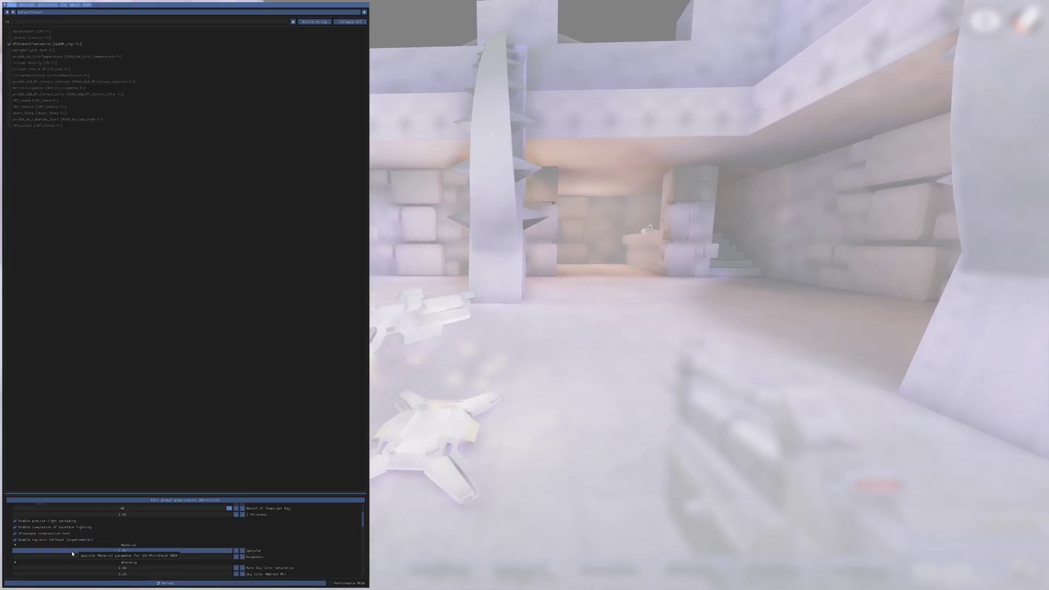
pyautogui.click(15, 545)
pyautogui.press('Home')
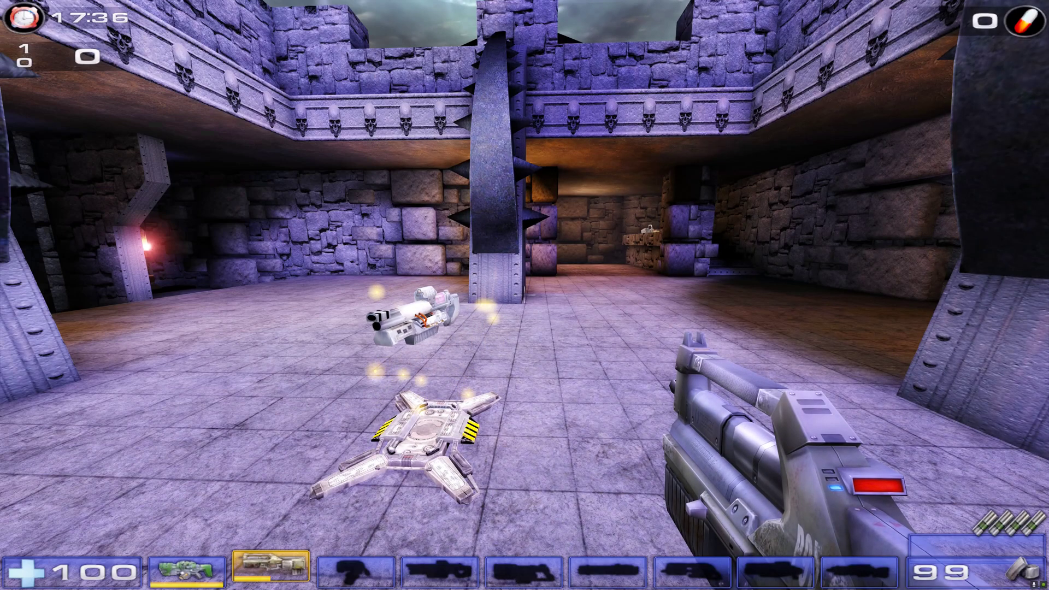
pyautogui.press('w')
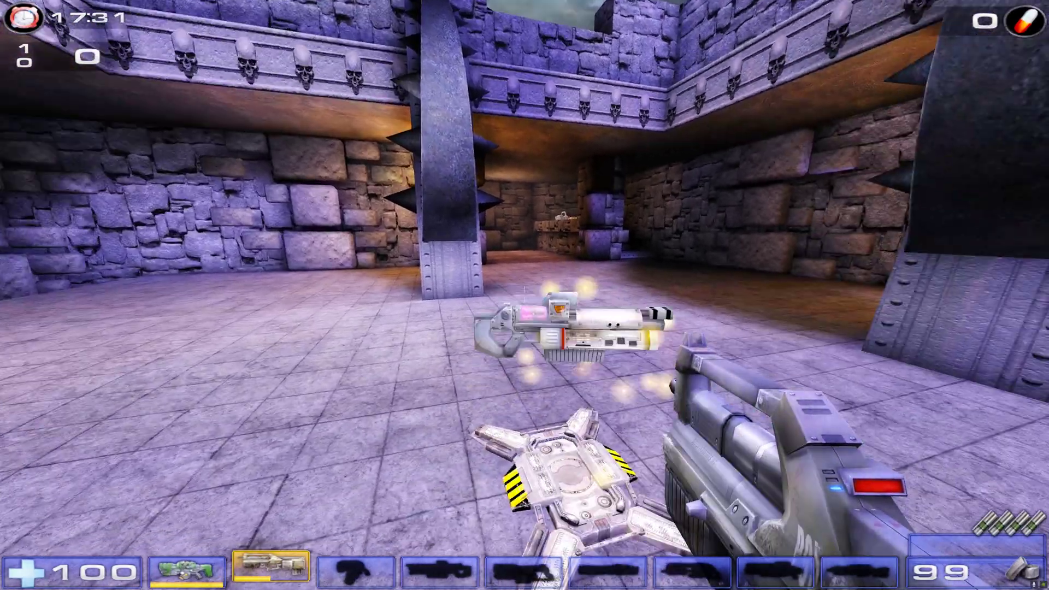
pyautogui.press('d')
pyautogui.press('w')
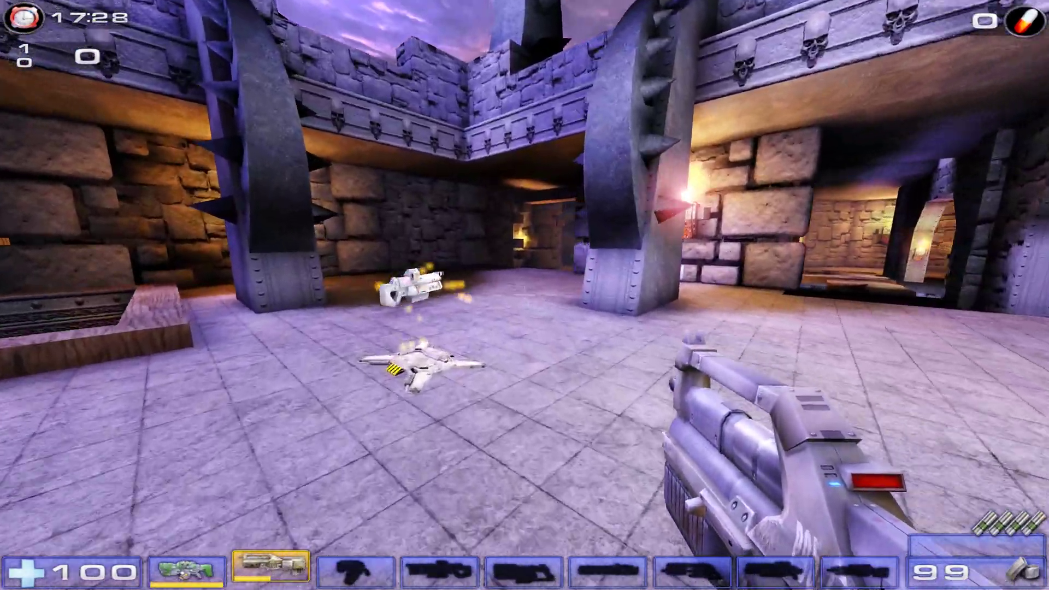
pyautogui.press('w')
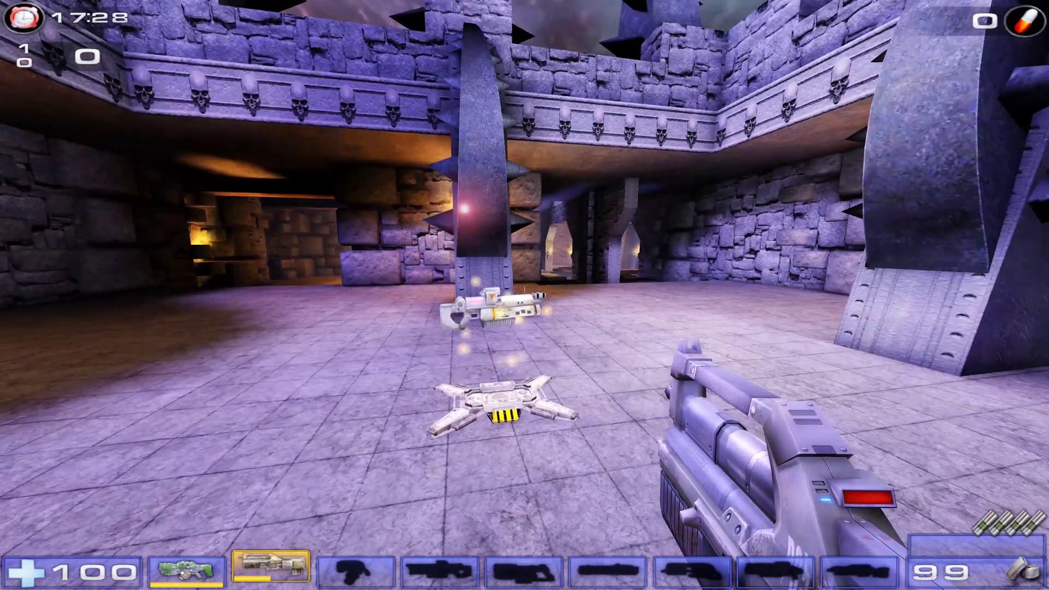
# Step: Reopen the overlay, enable the Lighting Channel debug view and look through the shader's settings and preprocessor definitions
pyautogui.press('Home')
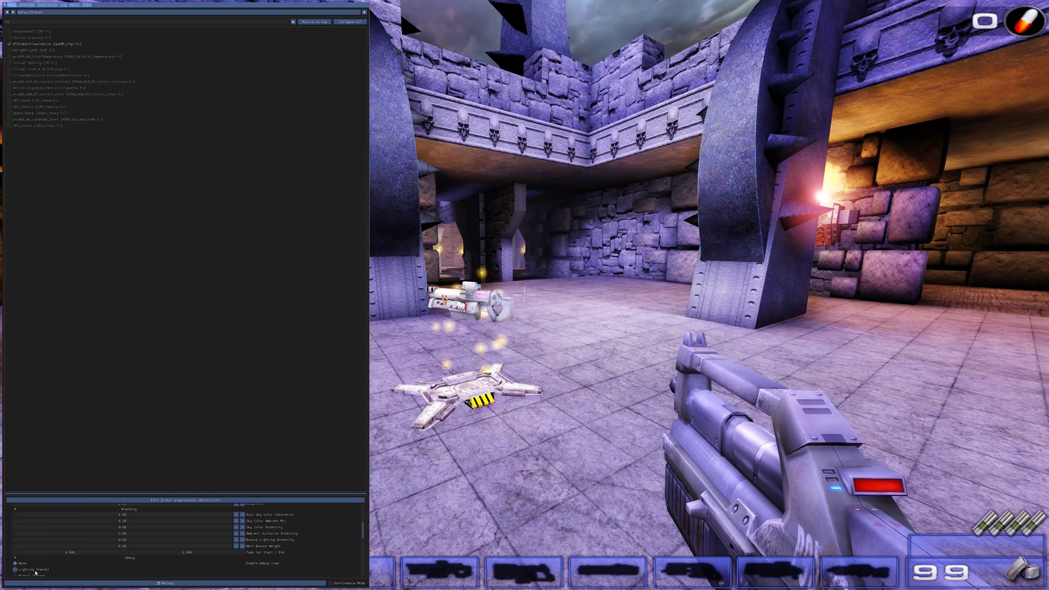
pyautogui.click(36, 571)
pyautogui.scroll(5, 275, 555)
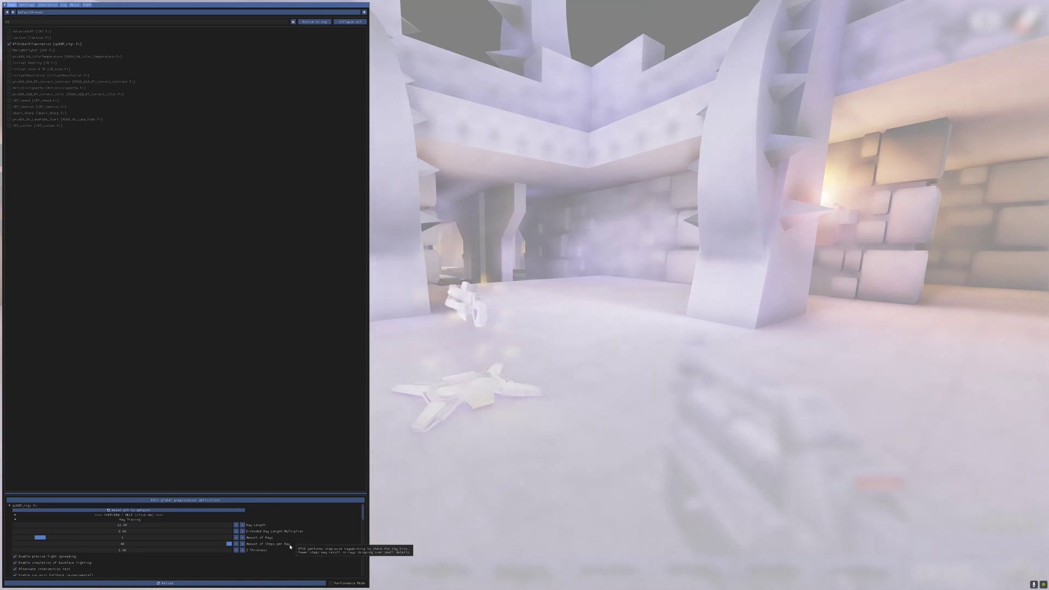
pyautogui.scroll(-10, 290, 546)
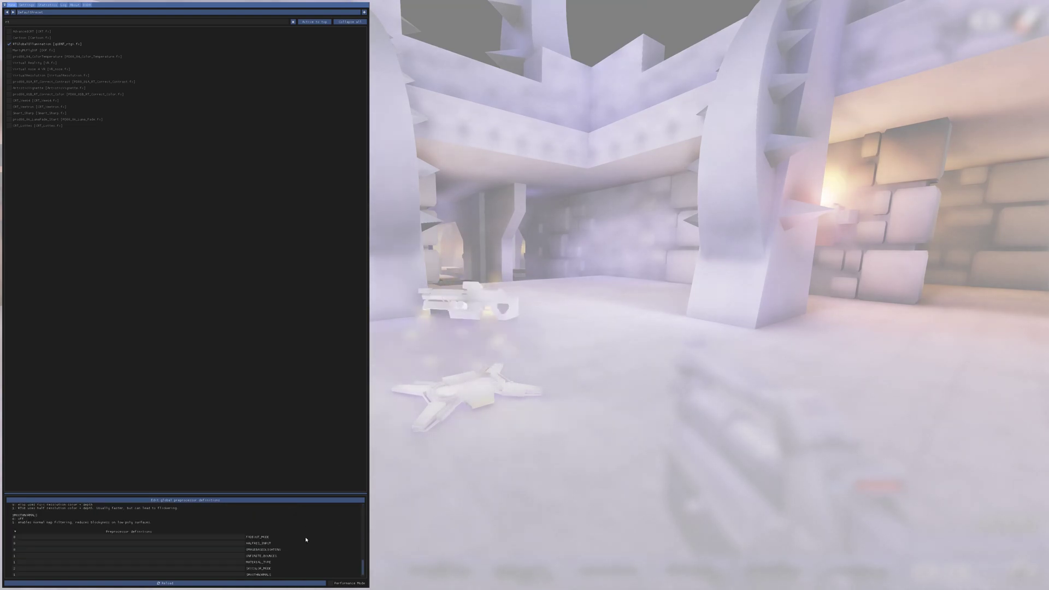
pyautogui.scroll(5, 305, 539)
pyautogui.scroll(5, 309, 538)
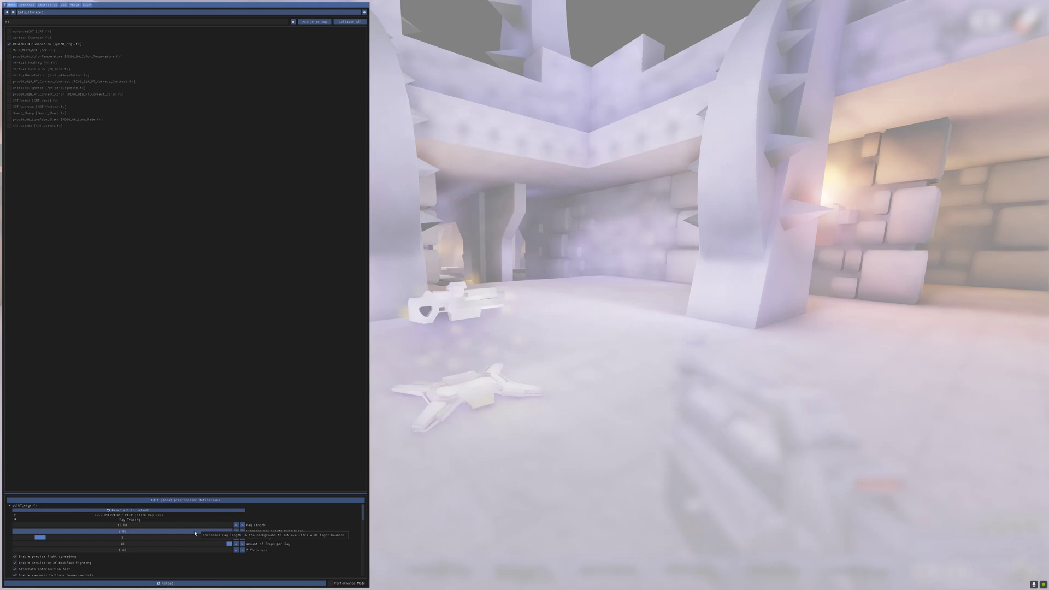
# Step: Adjust the Extended Ray Length Multiplier and review the alternate intersection test and ray miss fallback options
pyautogui.moveTo(203, 533); pyautogui.dragTo(210, 534)
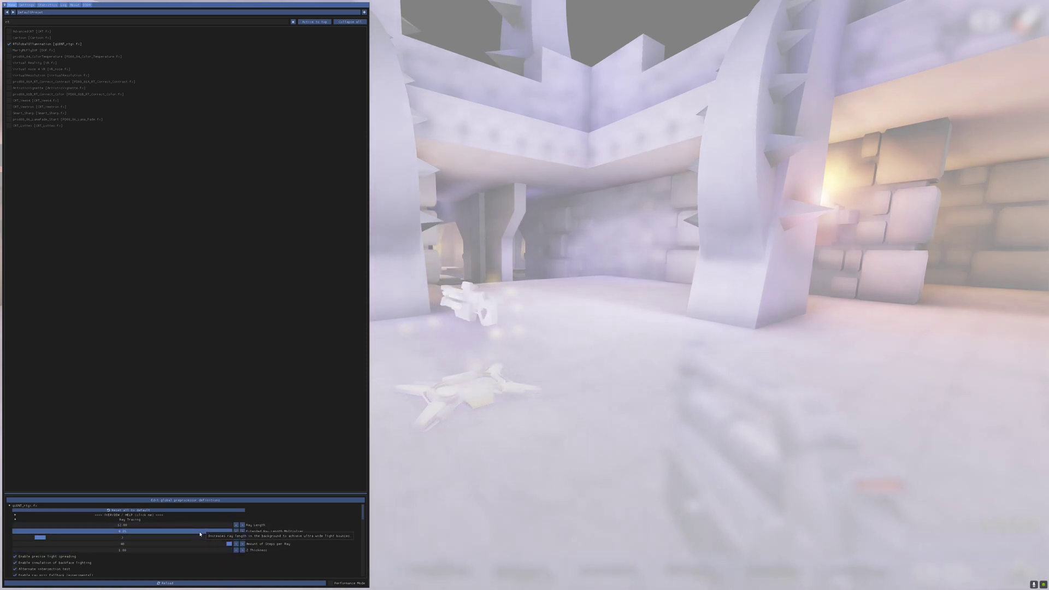
pyautogui.moveTo(202, 535); pyautogui.dragTo(204, 534)
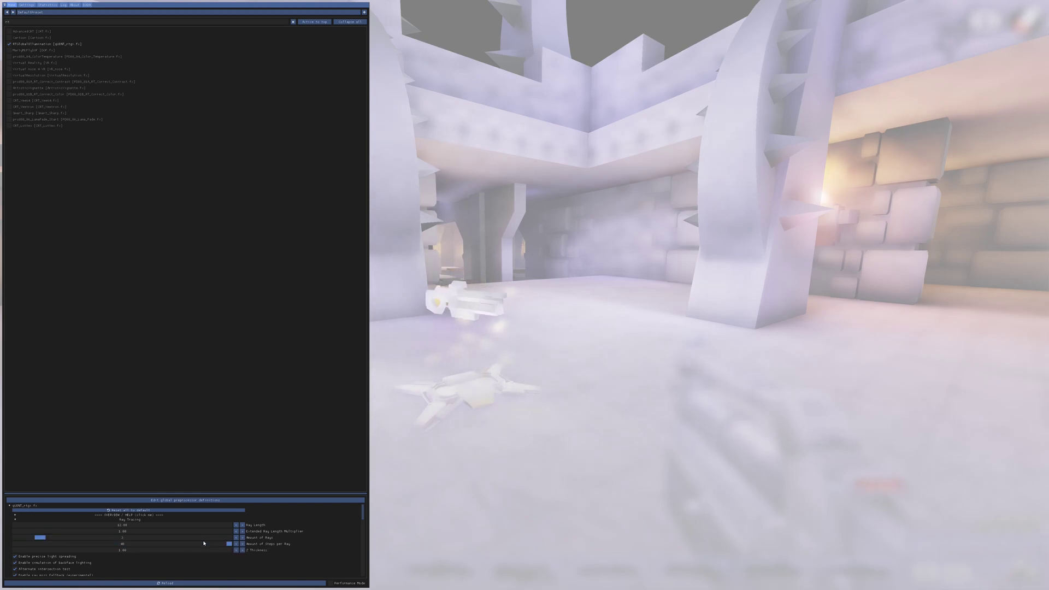
pyautogui.scroll(-1, 82, 557)
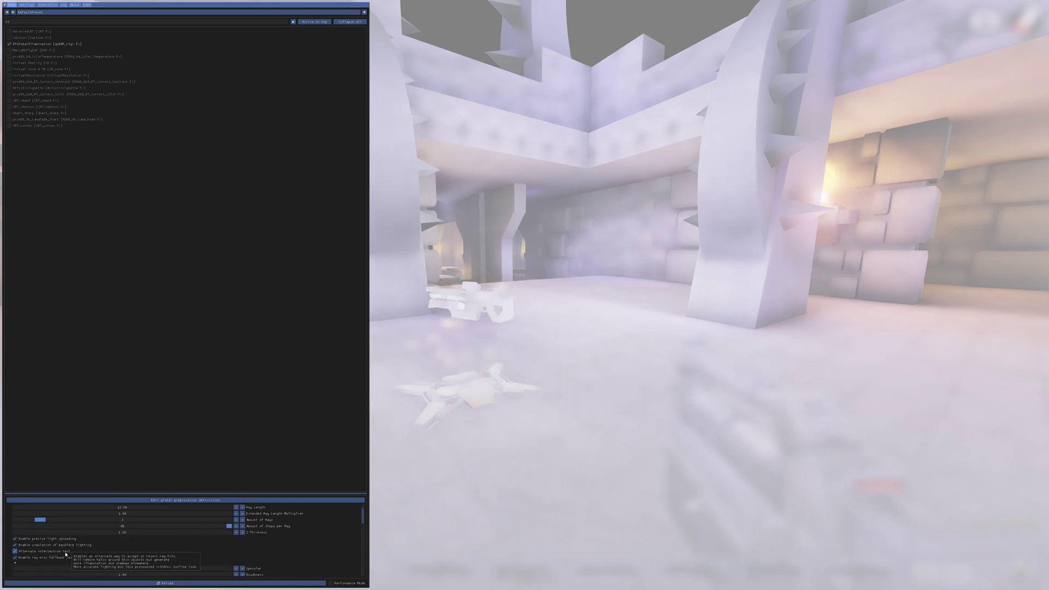
pyautogui.moveTo(66, 551)
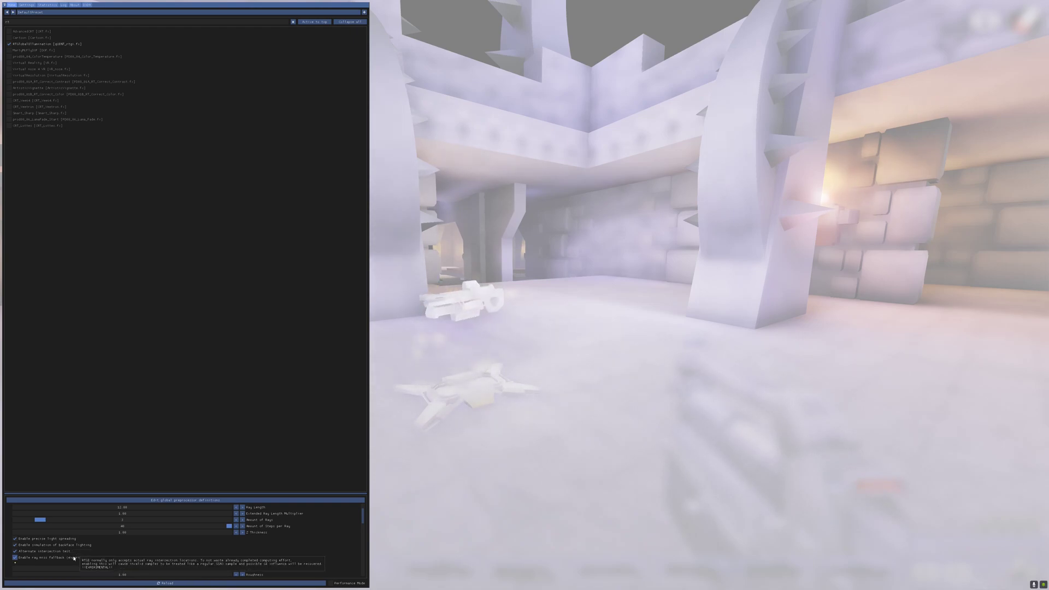
pyautogui.scroll(-2, 286, 550)
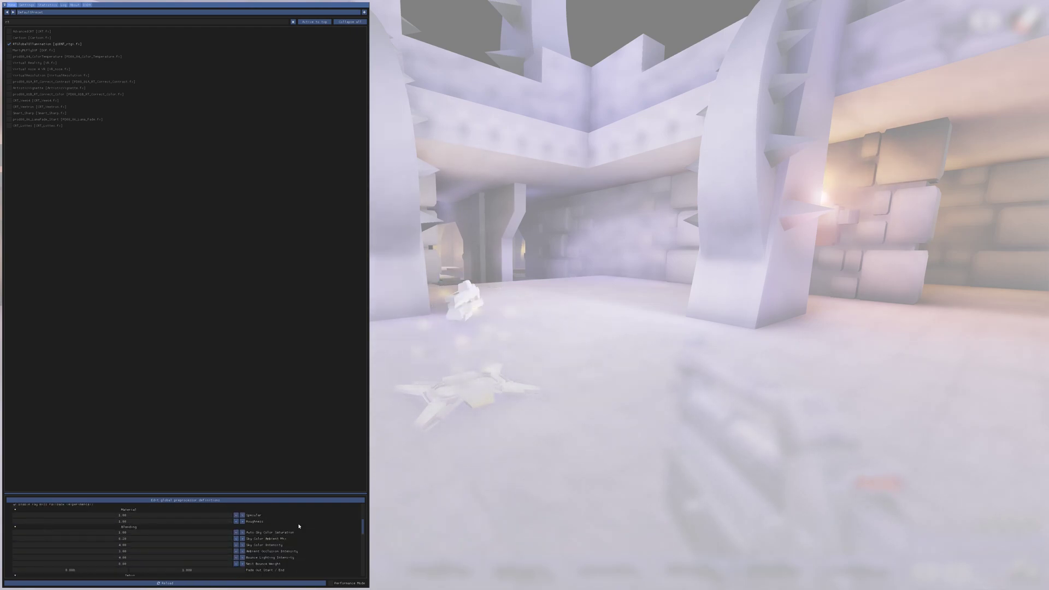
# Step: Tune the shader's Blending values for sky color, ambient occlusion, bounce lighting intensity and next bounce weight
pyautogui.moveTo(123, 517)
pyautogui.scroll(-1, 241, 529)
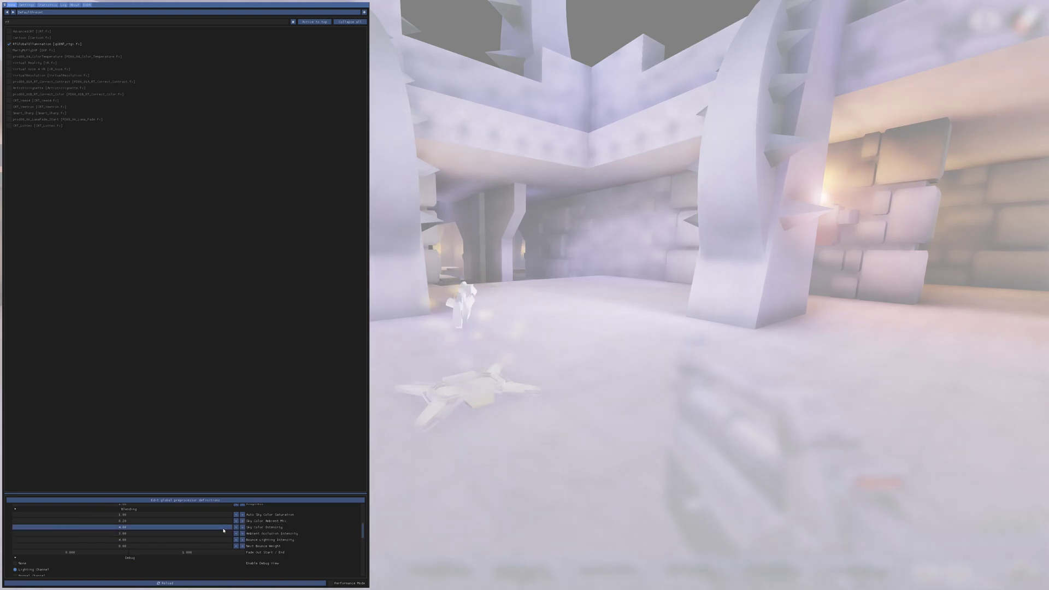
pyautogui.moveTo(223, 530); pyautogui.dragTo(84, 531)
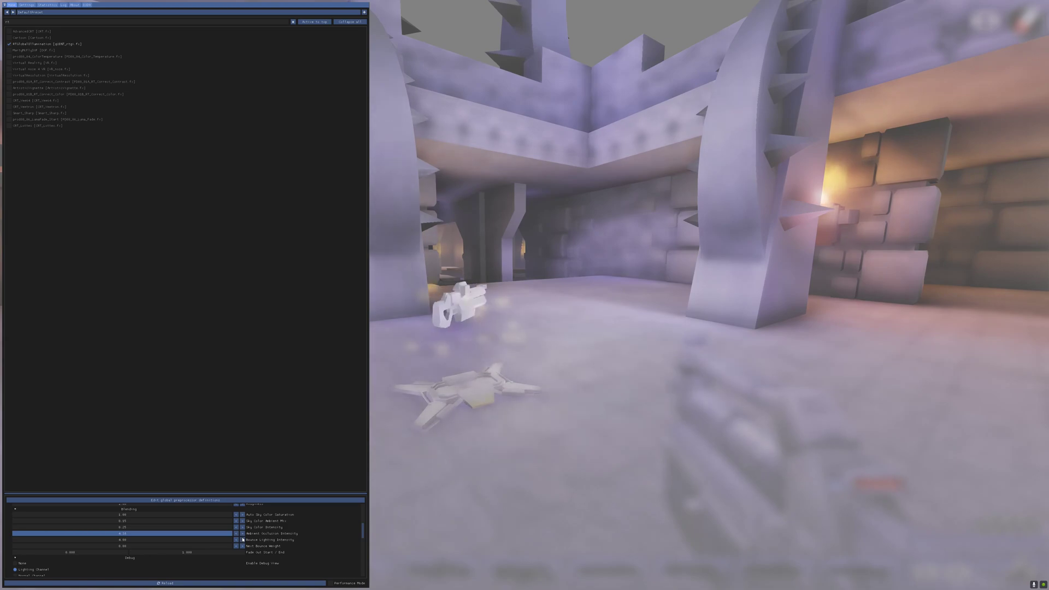
pyautogui.moveTo(242, 540); pyautogui.dragTo(379, 571)
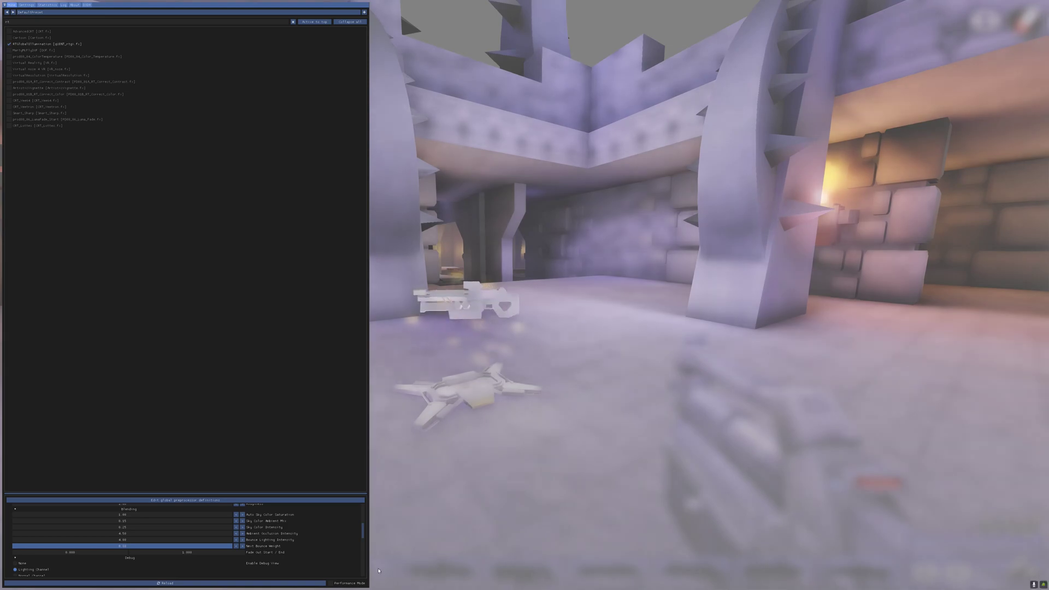
pyautogui.moveTo(184, 540); pyautogui.dragTo(221, 542)
pyautogui.scroll(-1, 240, 540)
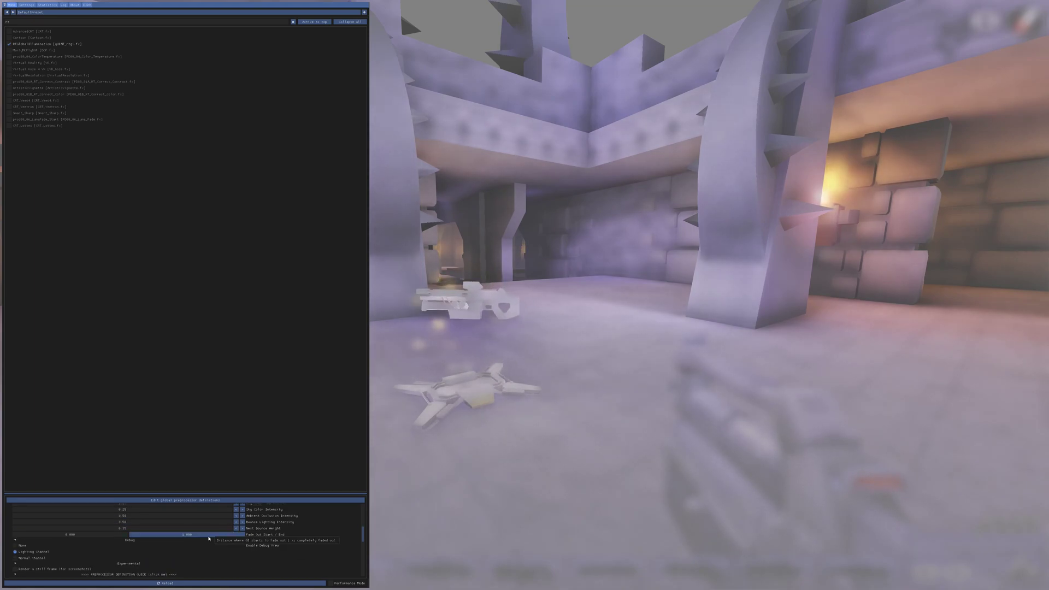
# Step: Check the Normal Channel debug view, set the debug view to None and walk around the arena with the overlay closed
pyautogui.scroll(-1, 268, 553)
pyautogui.click(33, 542)
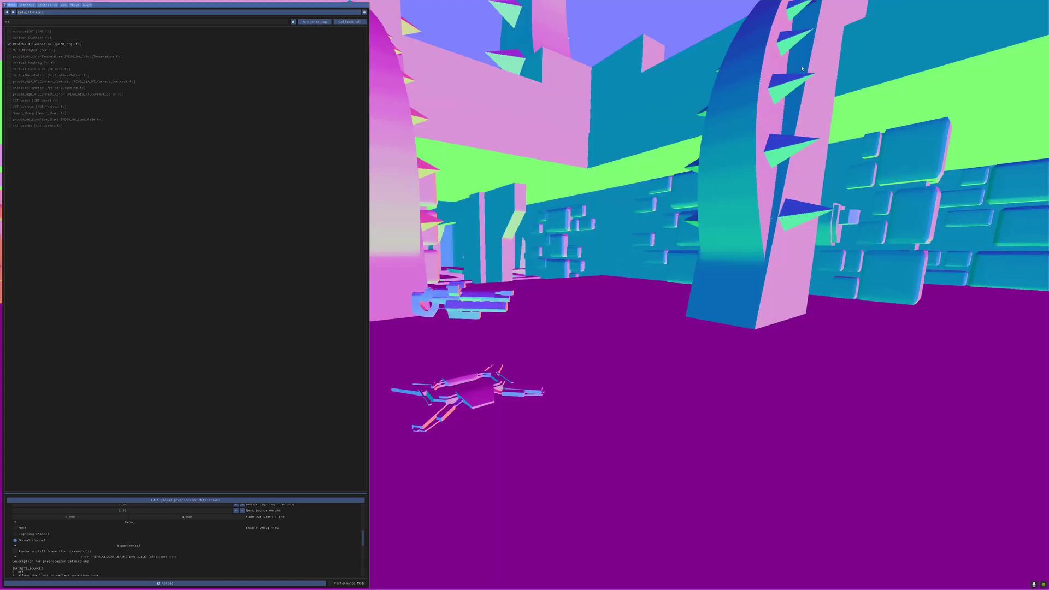
pyautogui.click(22, 528)
pyautogui.press('Home')
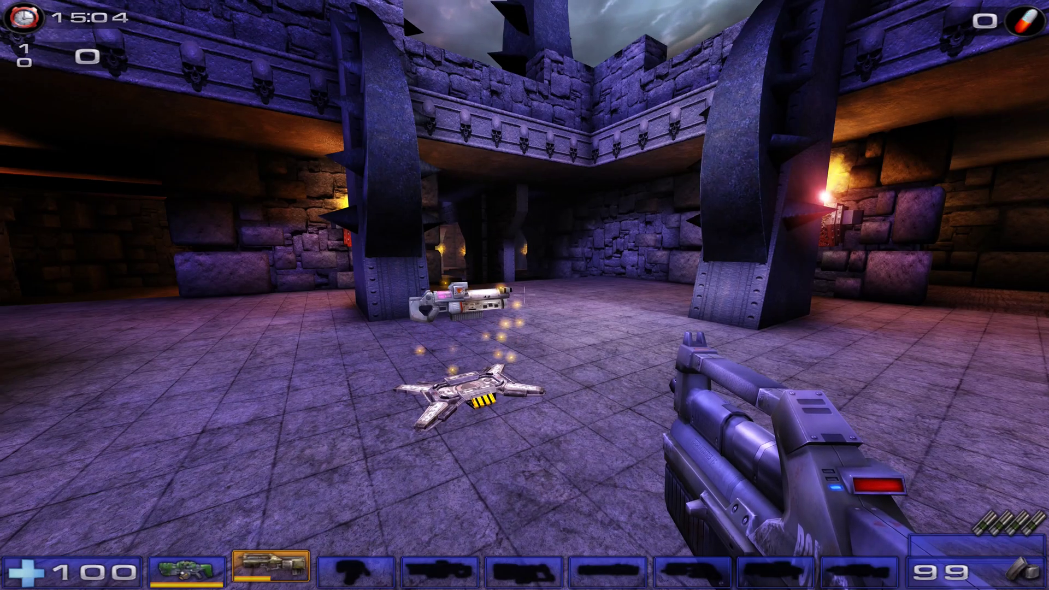
pyautogui.press('w')
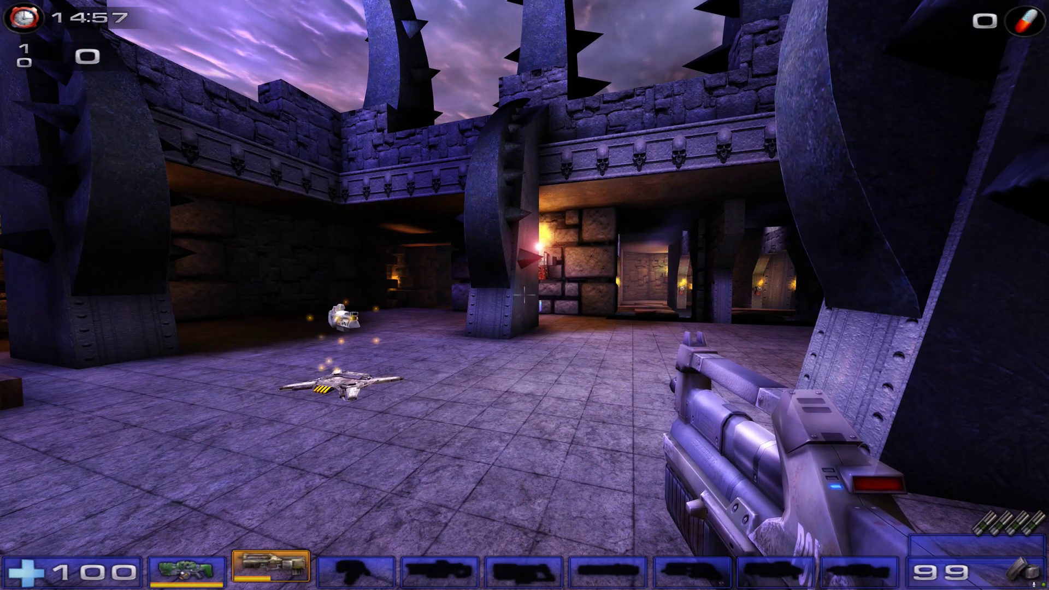
# Step: Disable all effects in the game, check the depth buffer options in the overlay and return to the effects list
pyautogui.press('End')
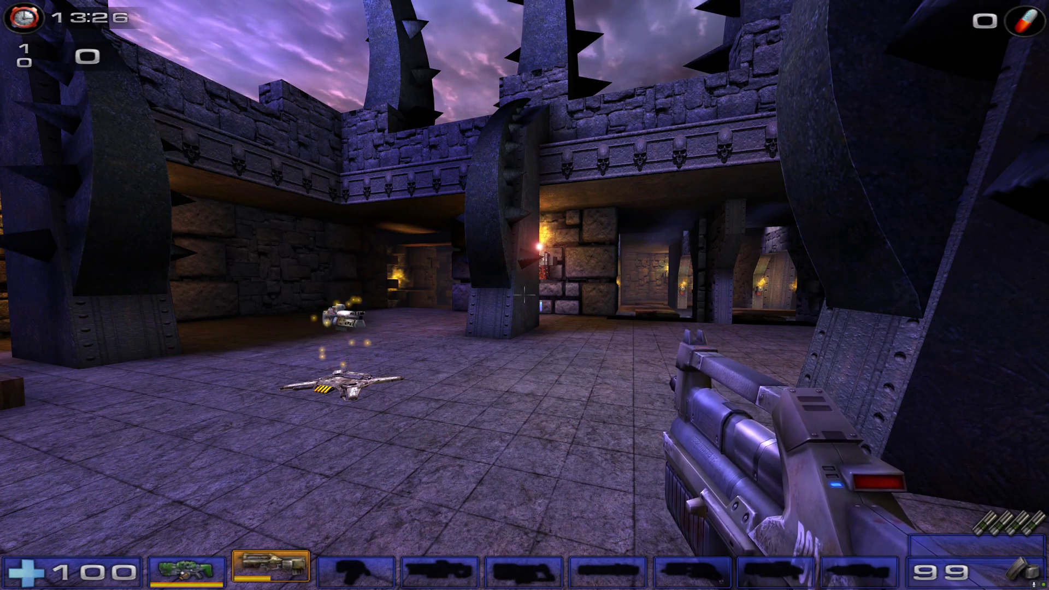
pyautogui.press('Home')
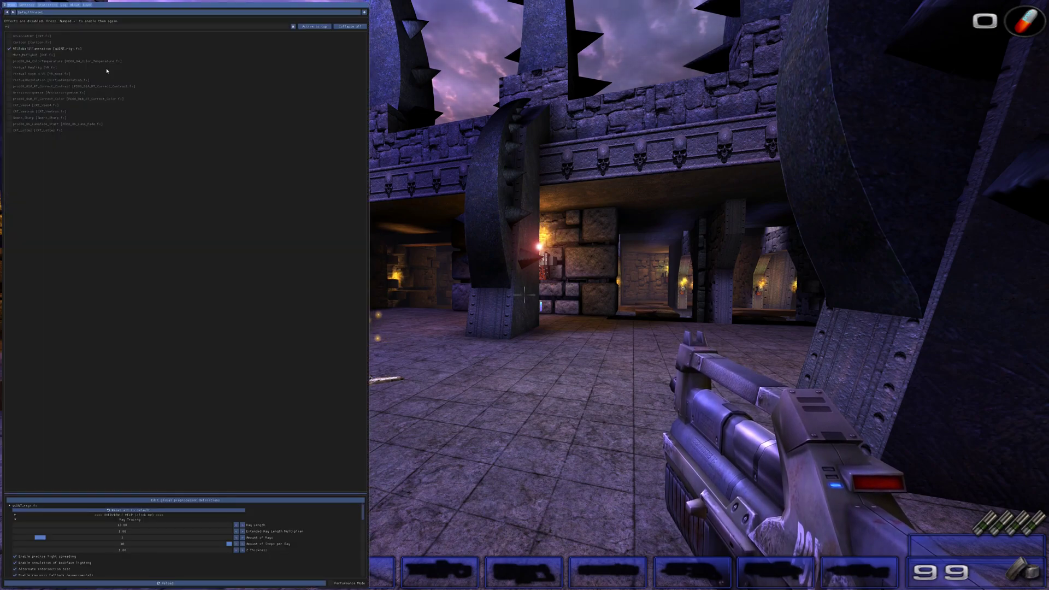
pyautogui.click(89, 5)
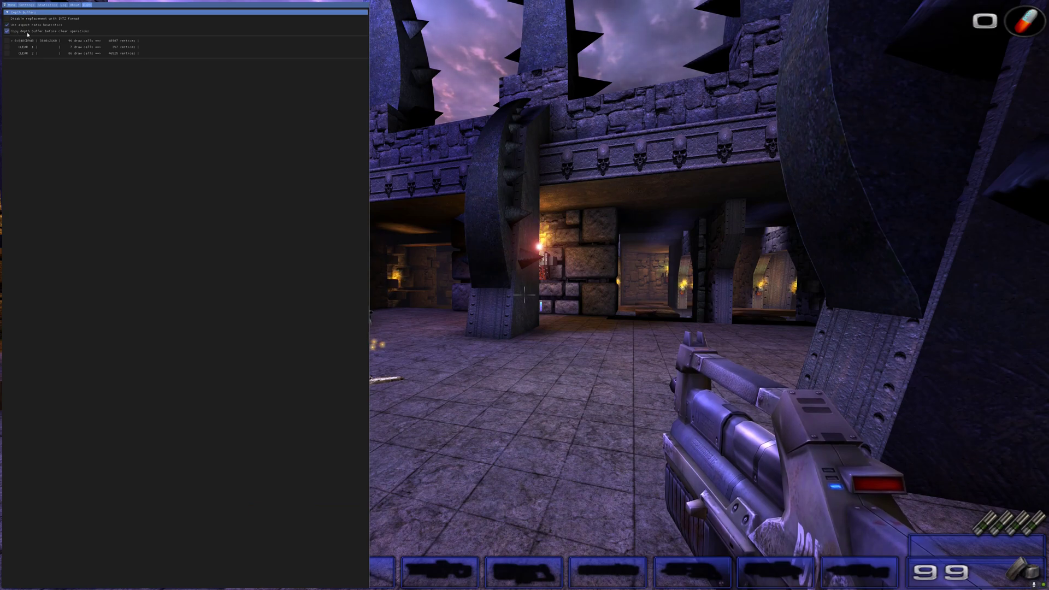
pyautogui.click(11, 5)
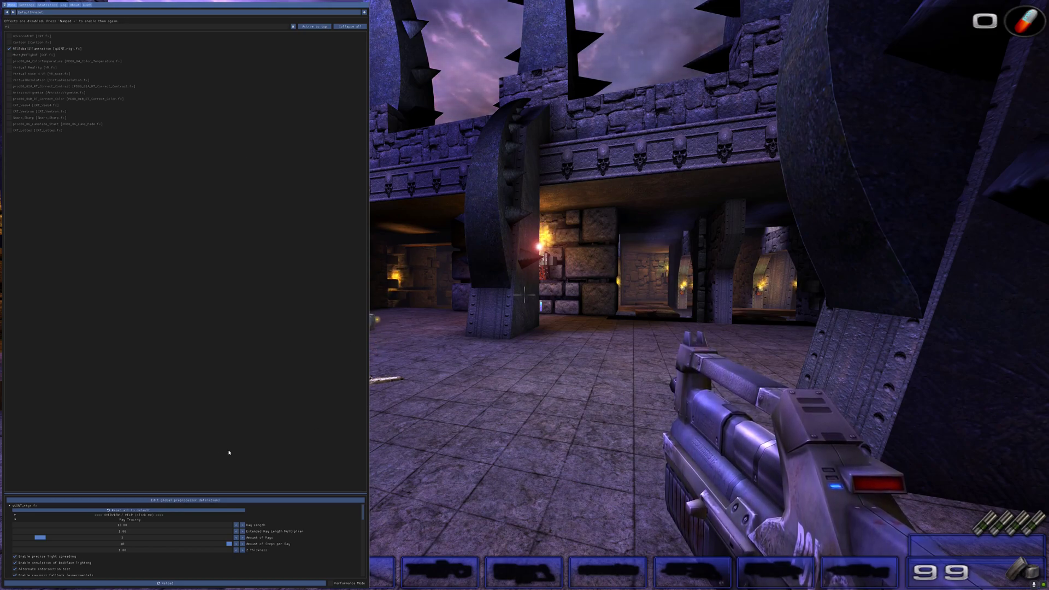
# Step: Re-enable all effects and adjust the shader's Roughness value in the Material settings
pyautogui.scroll(-3, 334, 551)
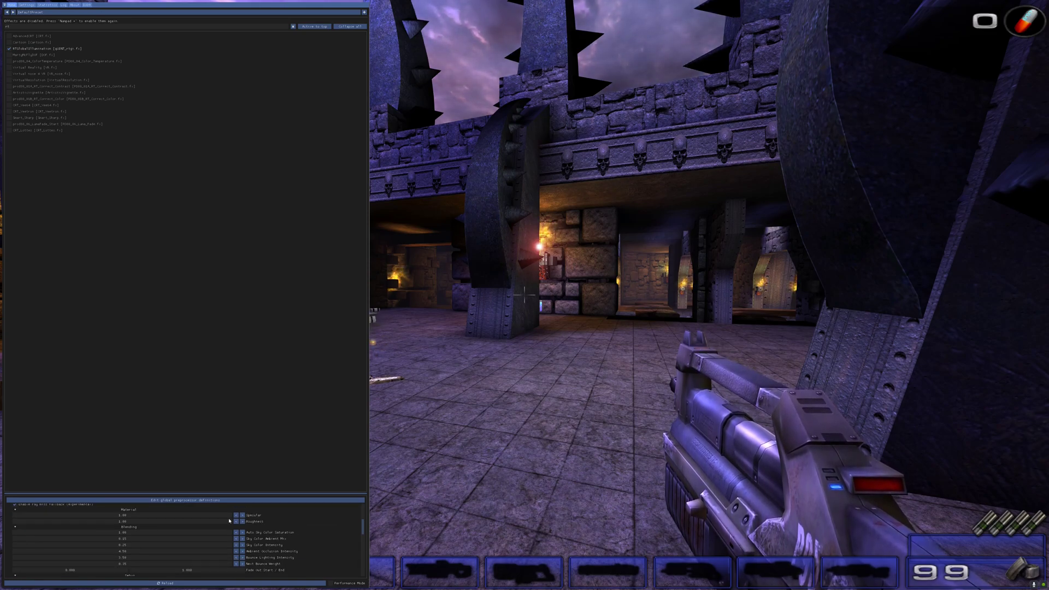
pyautogui.press('KP_Subtract')
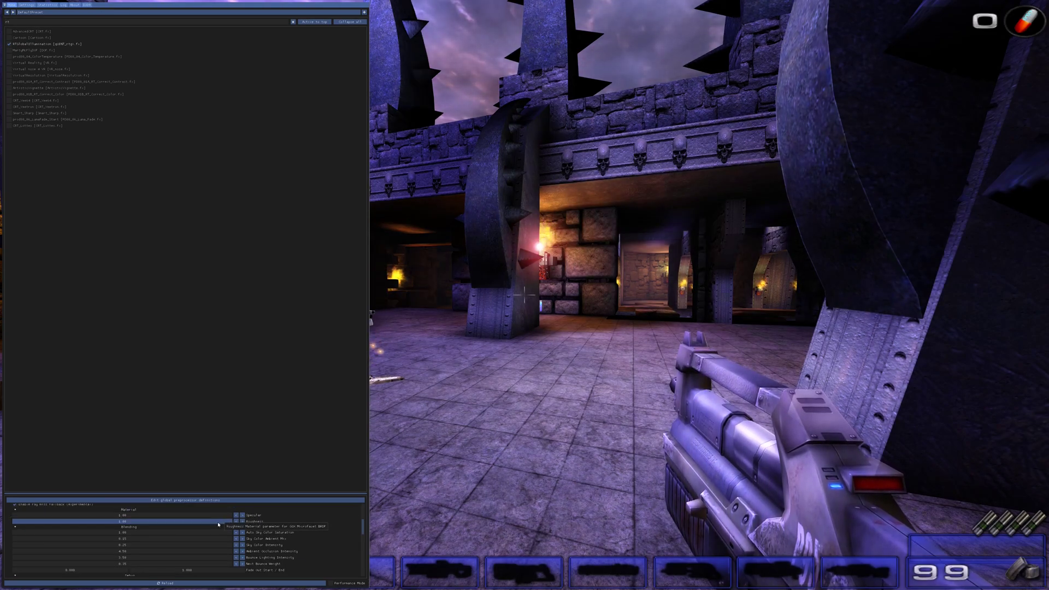
pyautogui.moveTo(216, 522)
pyautogui.mouseDown()
pyautogui.moveTo(182, 527)
pyautogui.moveTo(216, 528)
pyautogui.mouseUp()
pyautogui.scroll(-1, 174, 535)
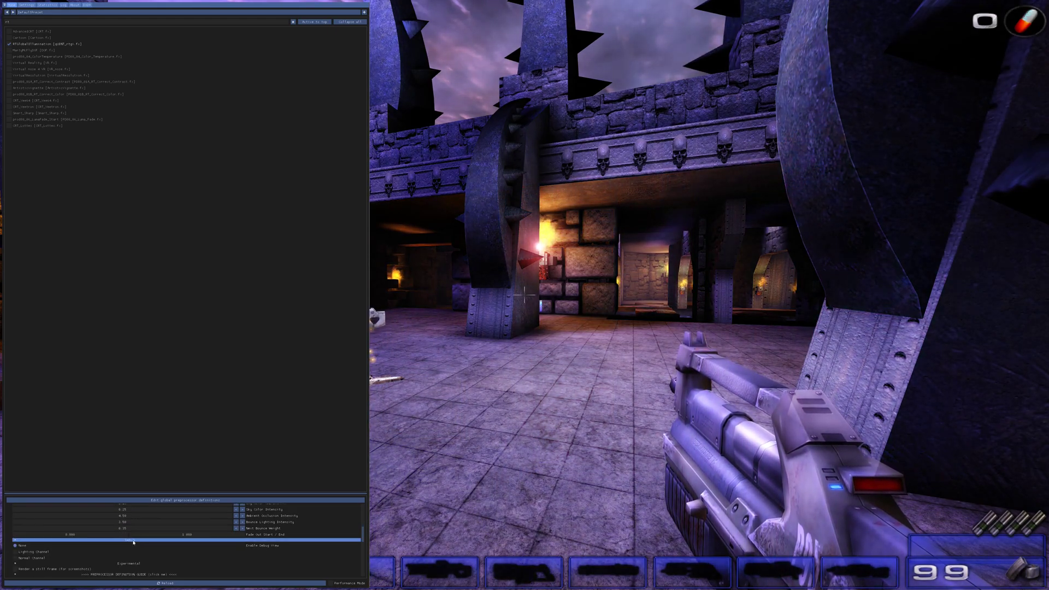
# Step: Examine the scene in the Normal Channel and Lighting Channel debug views and look over the shader settings
pyautogui.click(18, 554)
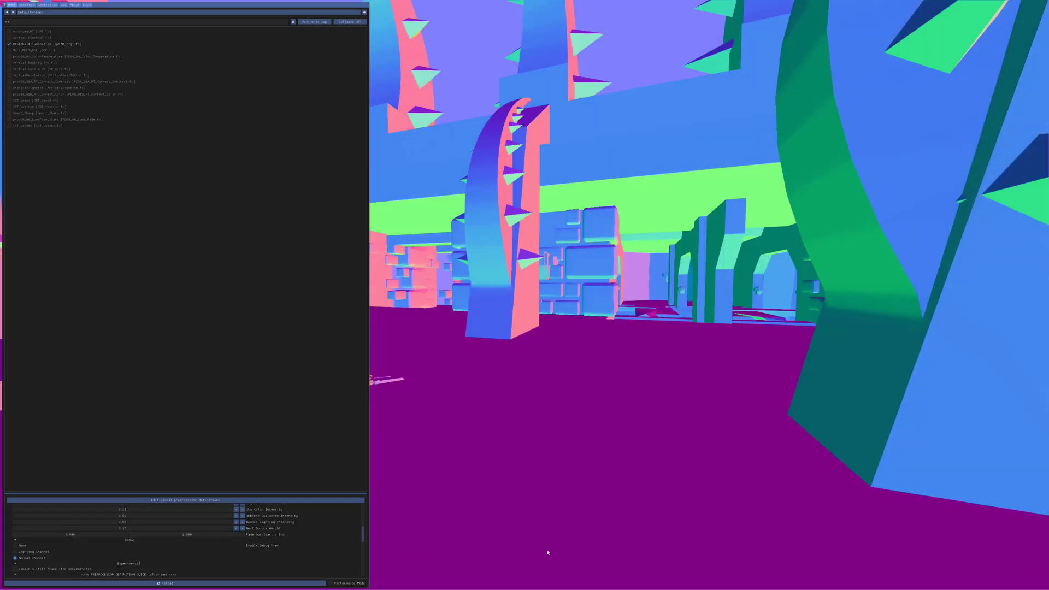
pyautogui.click(32, 552)
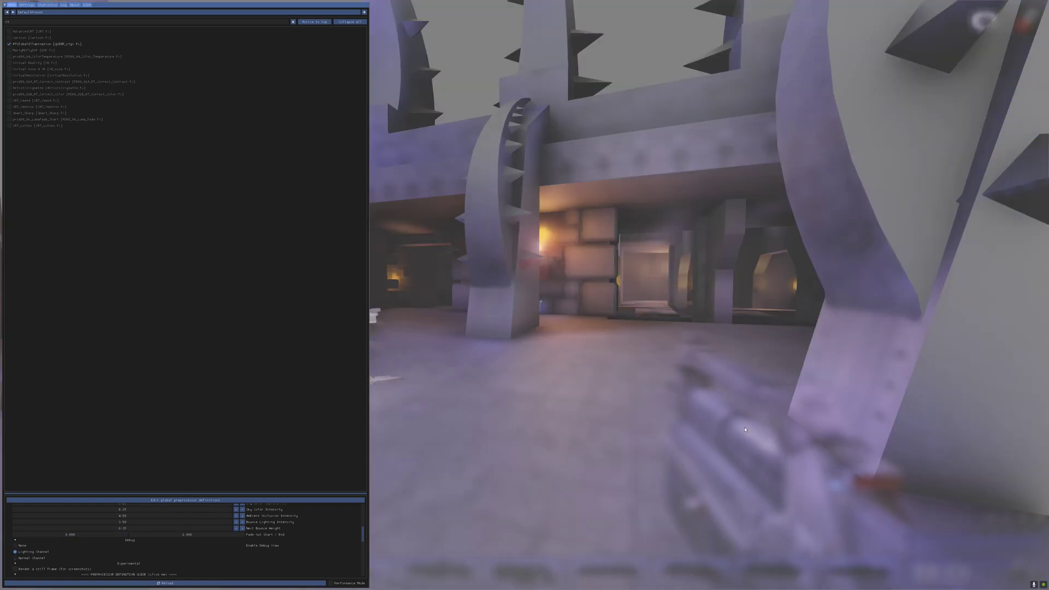
pyautogui.scroll(3, 212, 544)
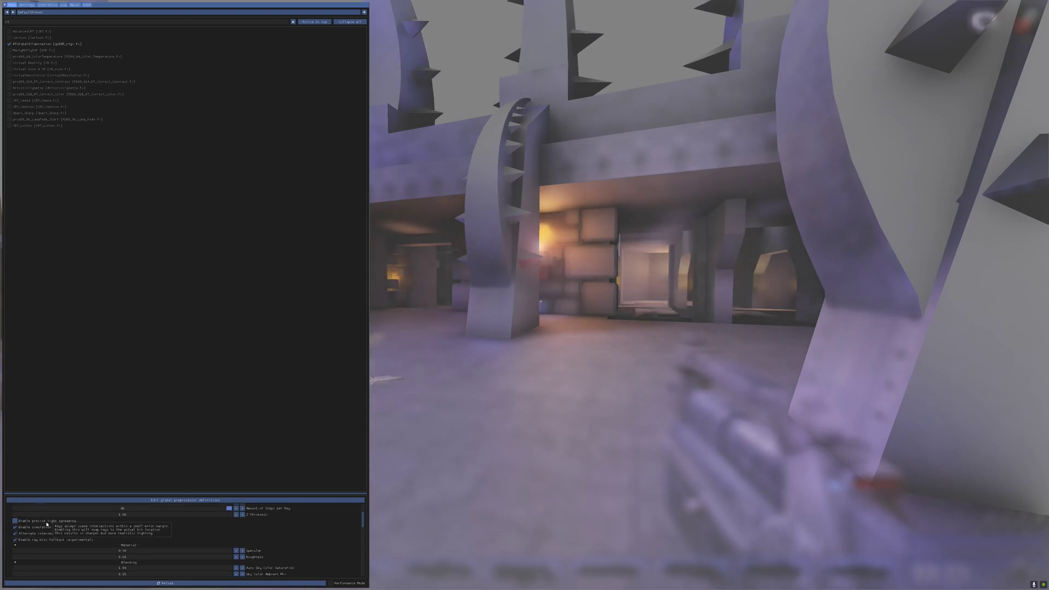
pyautogui.scroll(-2, 185, 540)
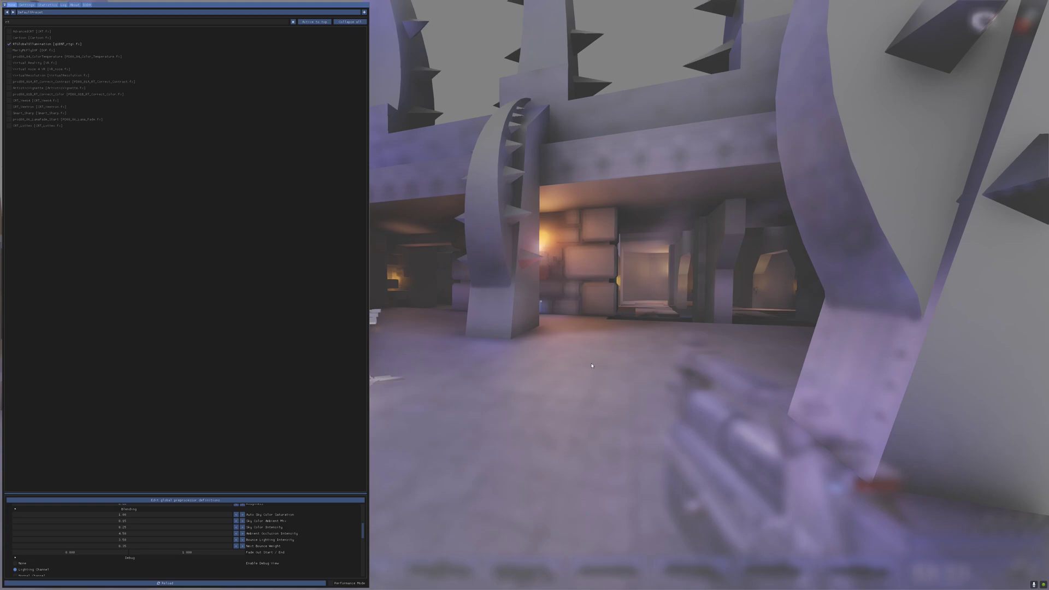
# Step: Toggle precise light spreading, backface lighting simulation, alternate intersection test and ray miss fallback off and back on to compare the lighting
pyautogui.scroll(3, 57, 551)
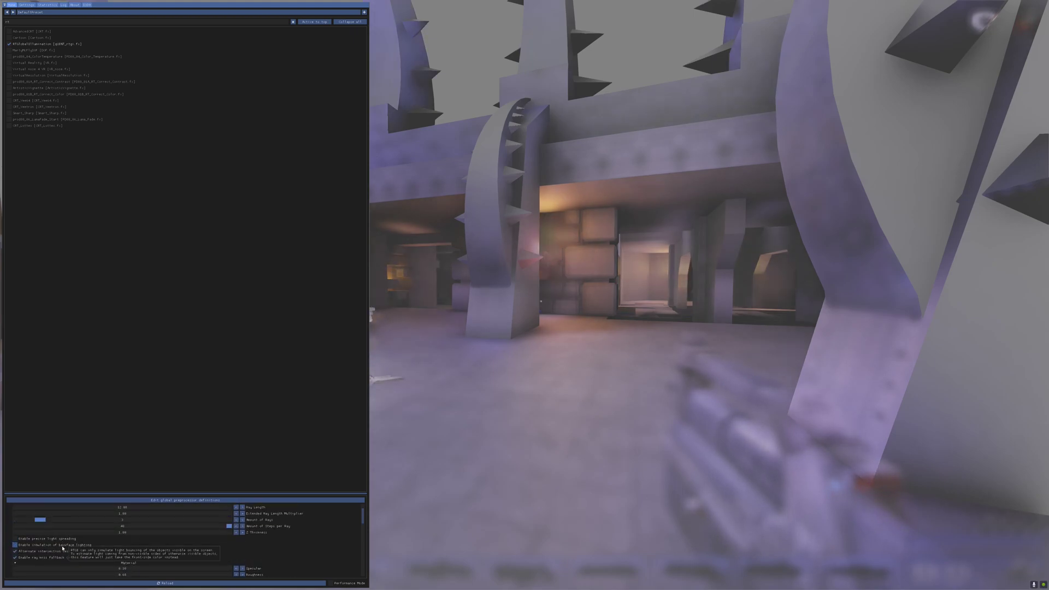
pyautogui.click(60, 557)
pyautogui.click(59, 551)
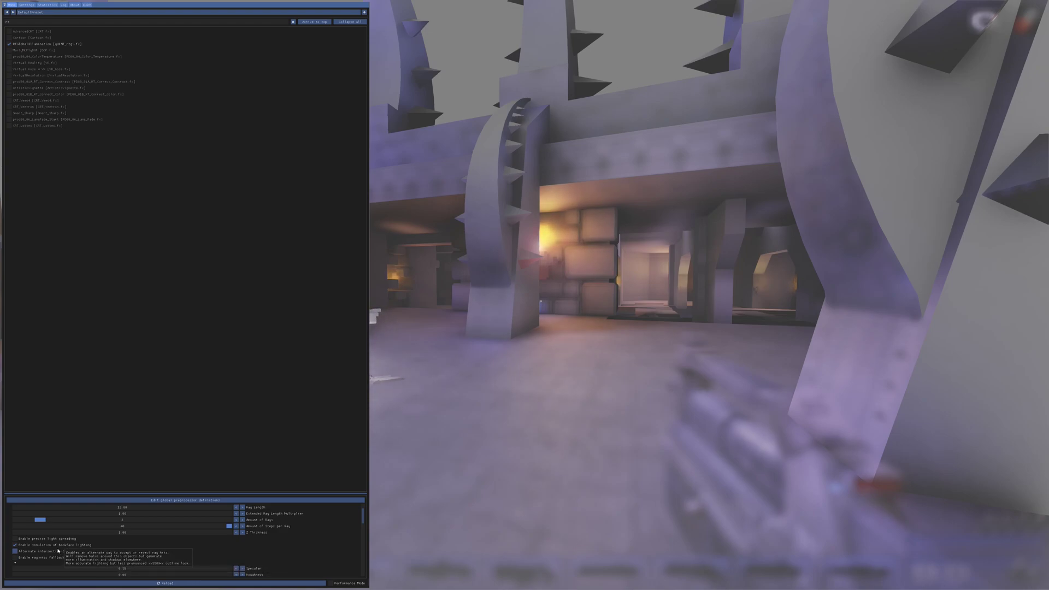
pyautogui.click(57, 545)
pyautogui.click(57, 544)
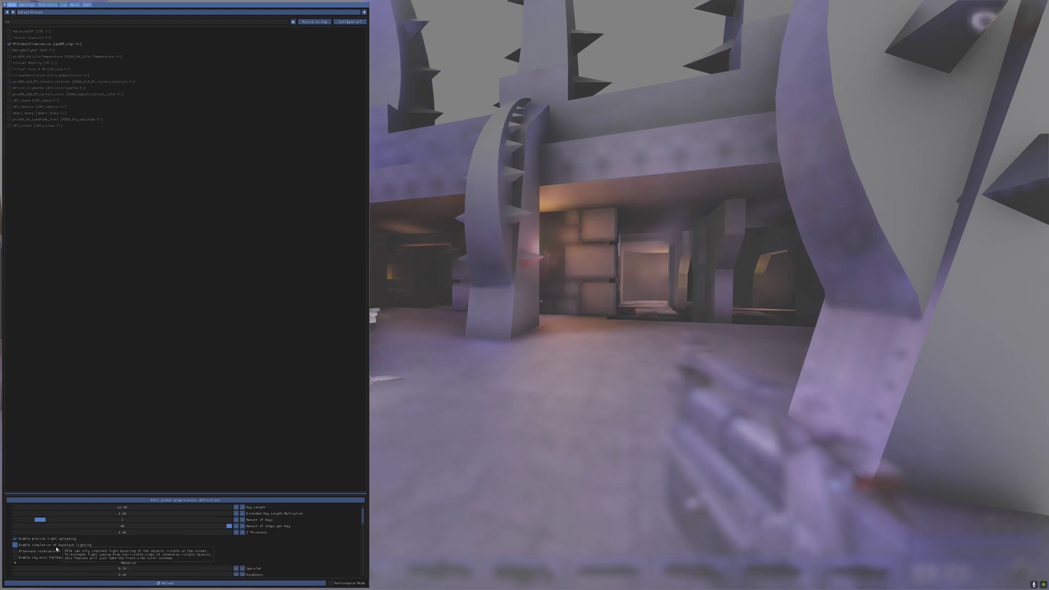
pyautogui.click(58, 550)
pyautogui.click(58, 557)
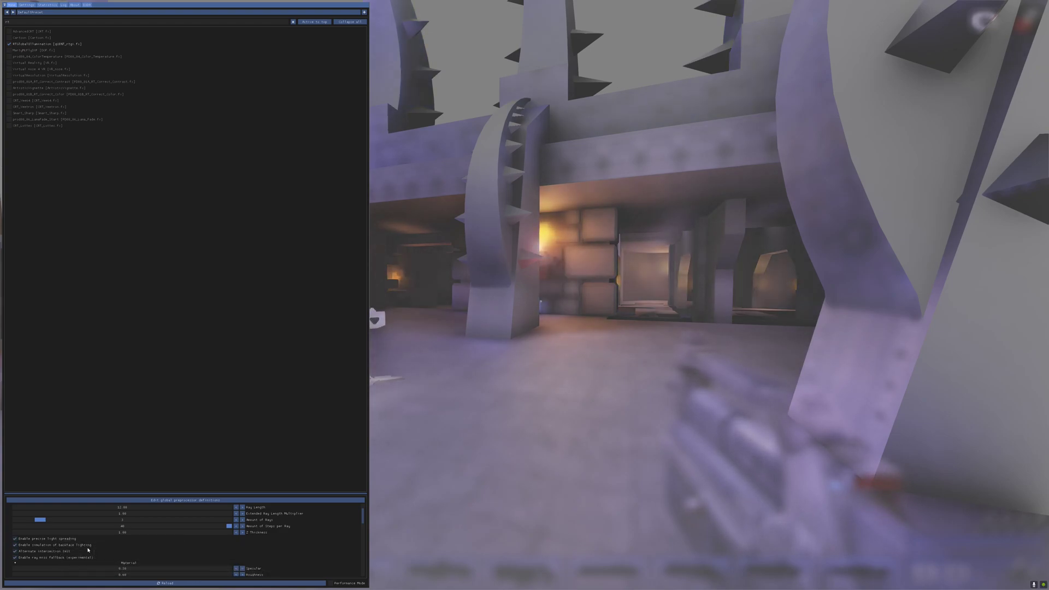
# Step: Examine the performance statistics with all effects disabled and with them enabled to compare the frame rate
pyautogui.scroll(-3, 58, 546)
pyautogui.click(47, 4)
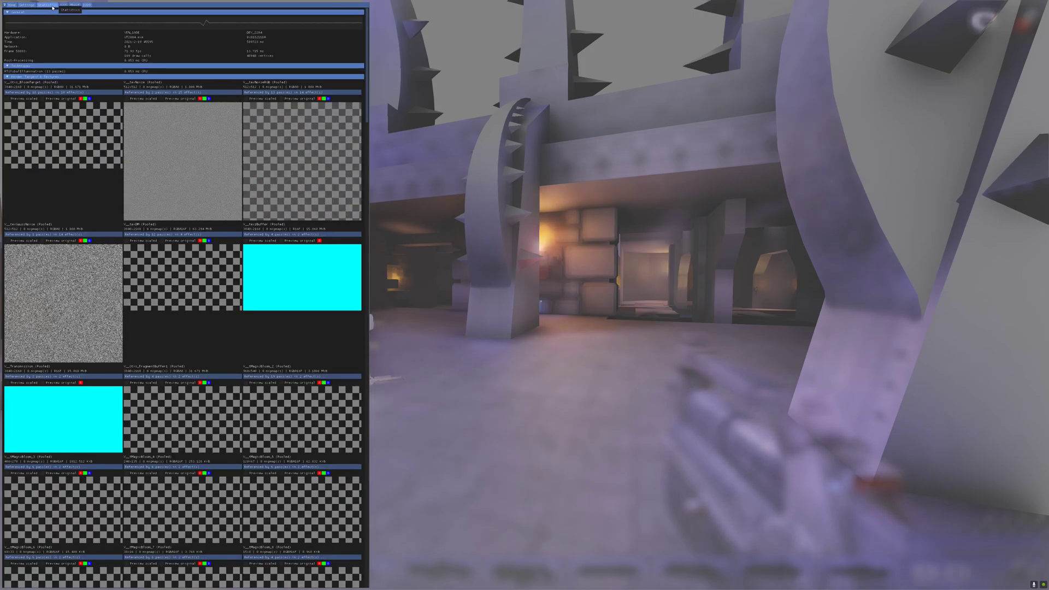
pyautogui.press('End')
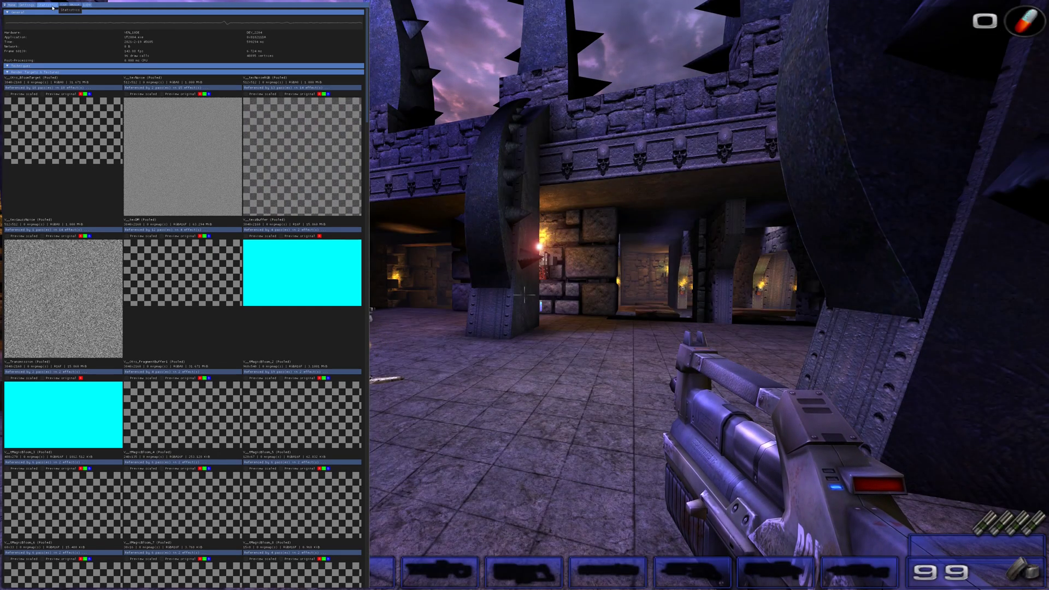
pyautogui.press('End')
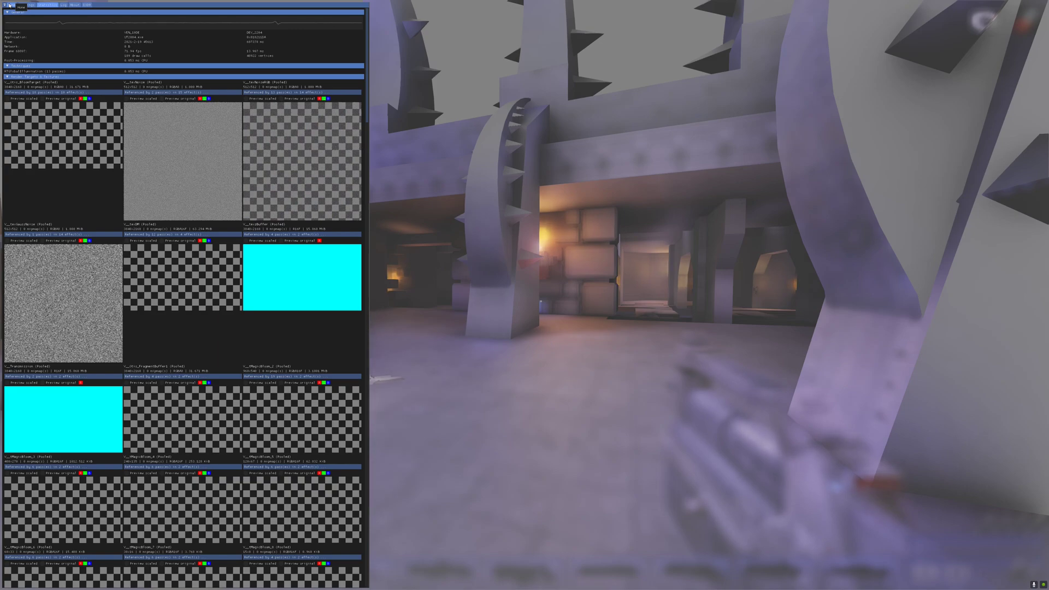
# Step: Return to the shader settings, set the debug view to None and close the overlay
pyautogui.click(9, 5)
pyautogui.scroll(-2, 313, 558)
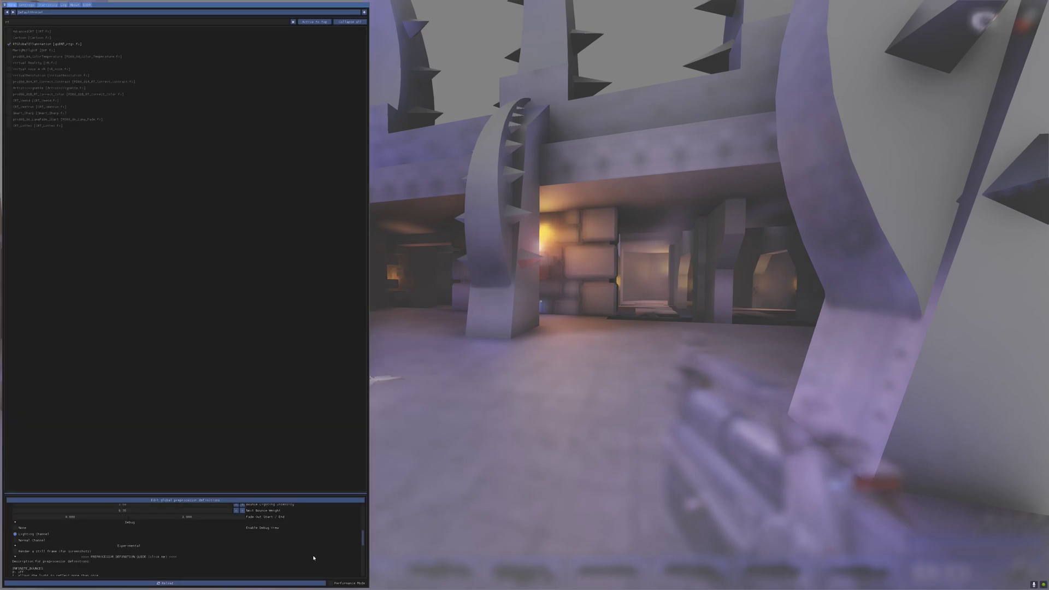
pyautogui.scroll(3, 313, 557)
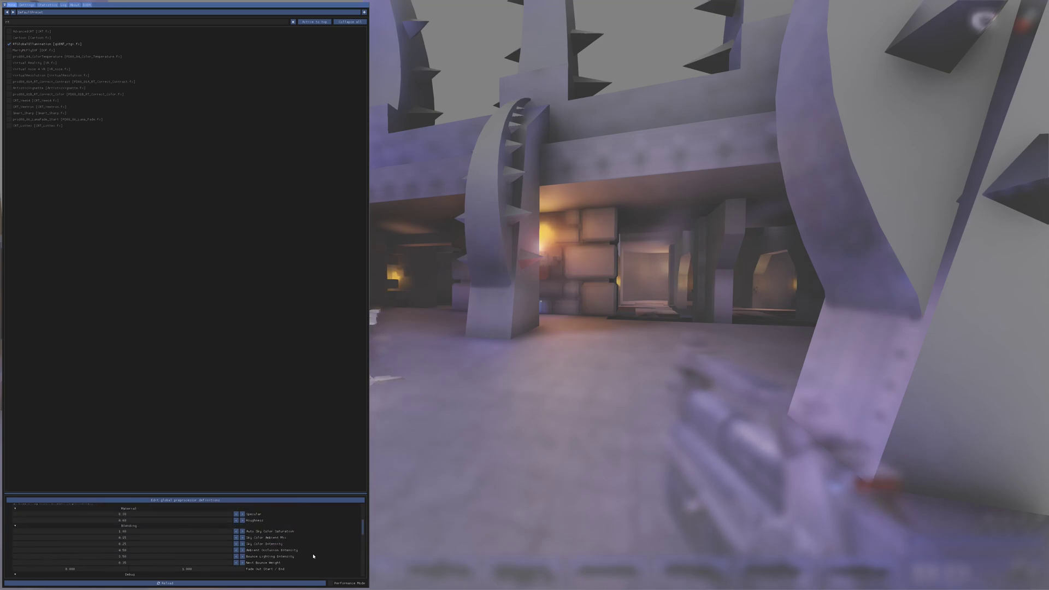
pyautogui.scroll(-2, 33, 546)
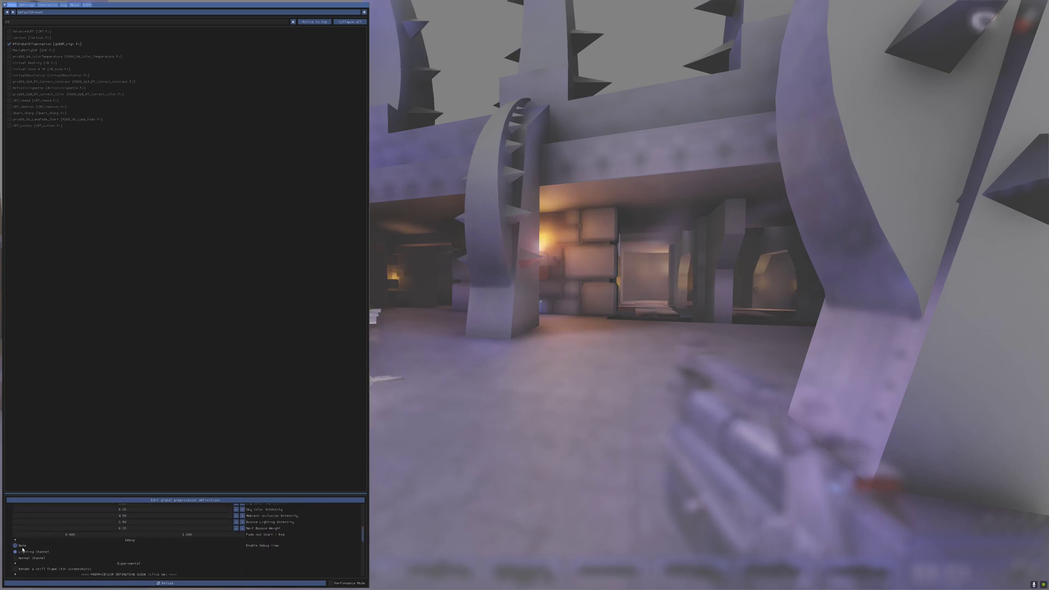
pyautogui.click(22, 546)
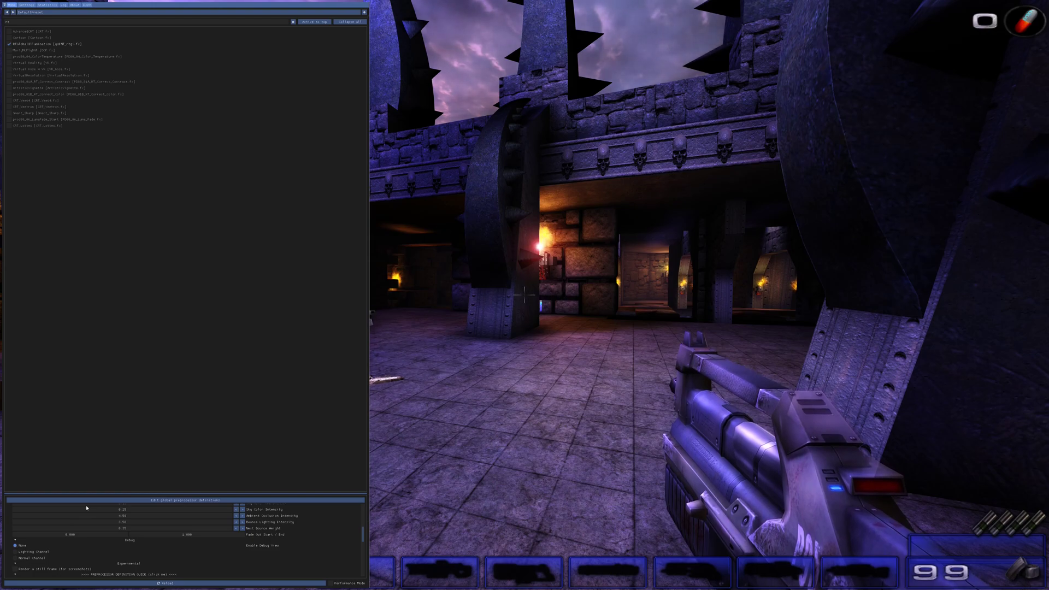
pyautogui.press('Home')
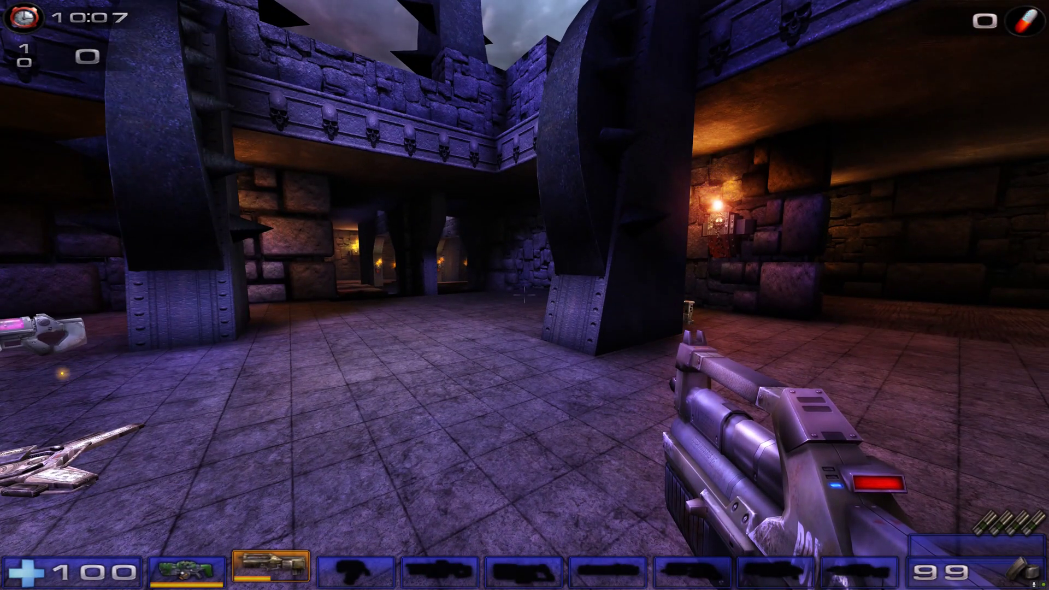
# Step: Compare the arena with effects disabled and enabled, and walk through the torch-lit corridors to inspect the lighting
pyautogui.press('End')
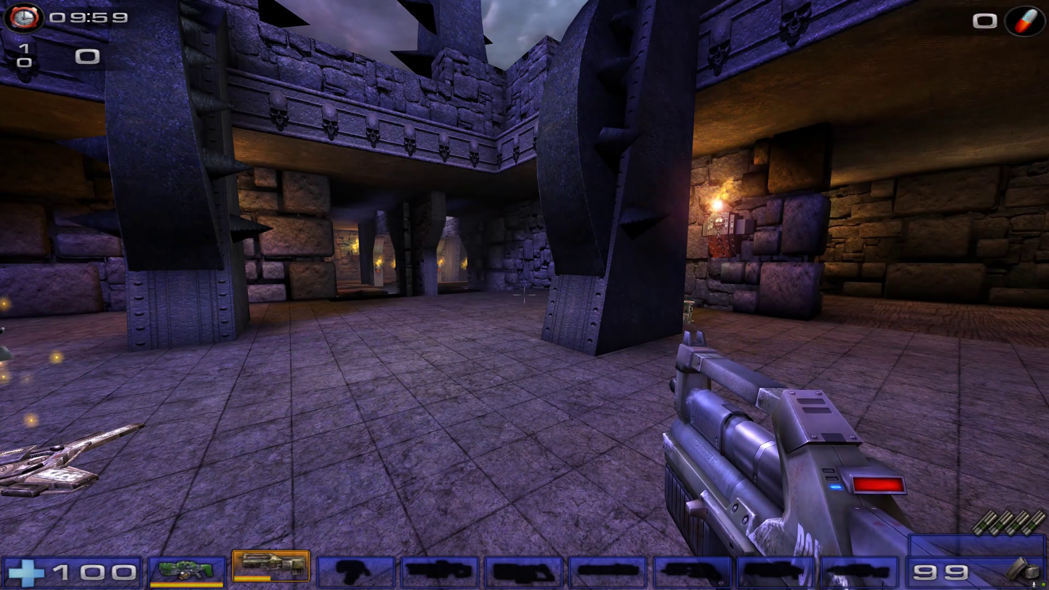
pyautogui.press('w')
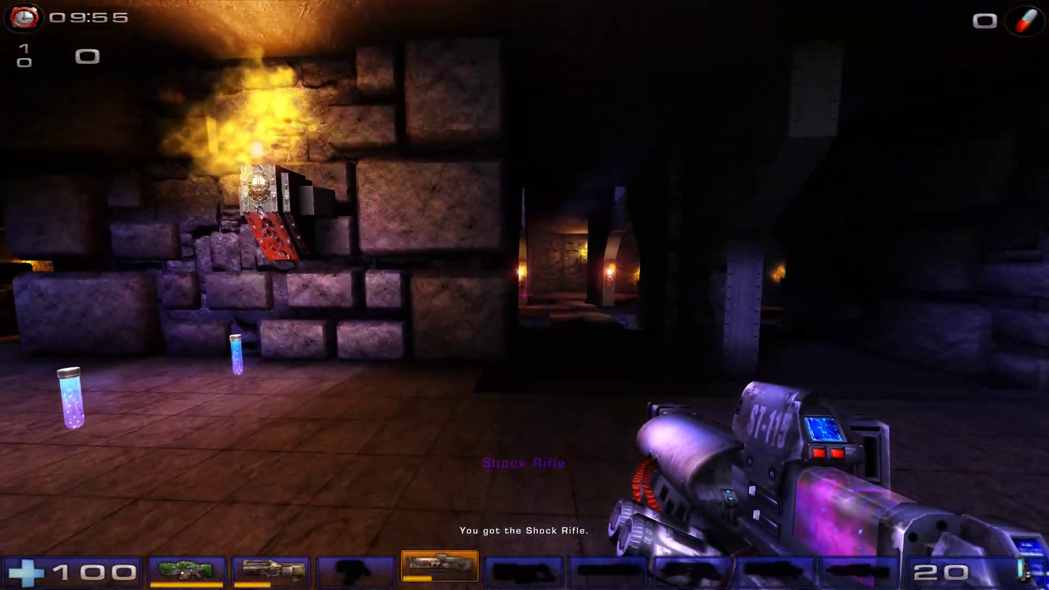
pyautogui.press('w')
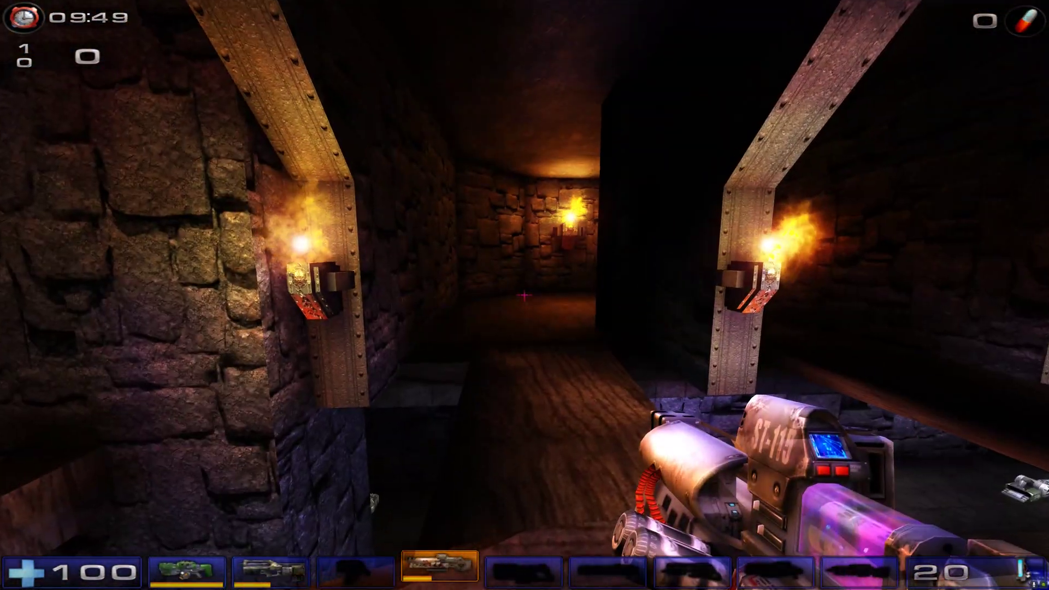
pyautogui.press('w')
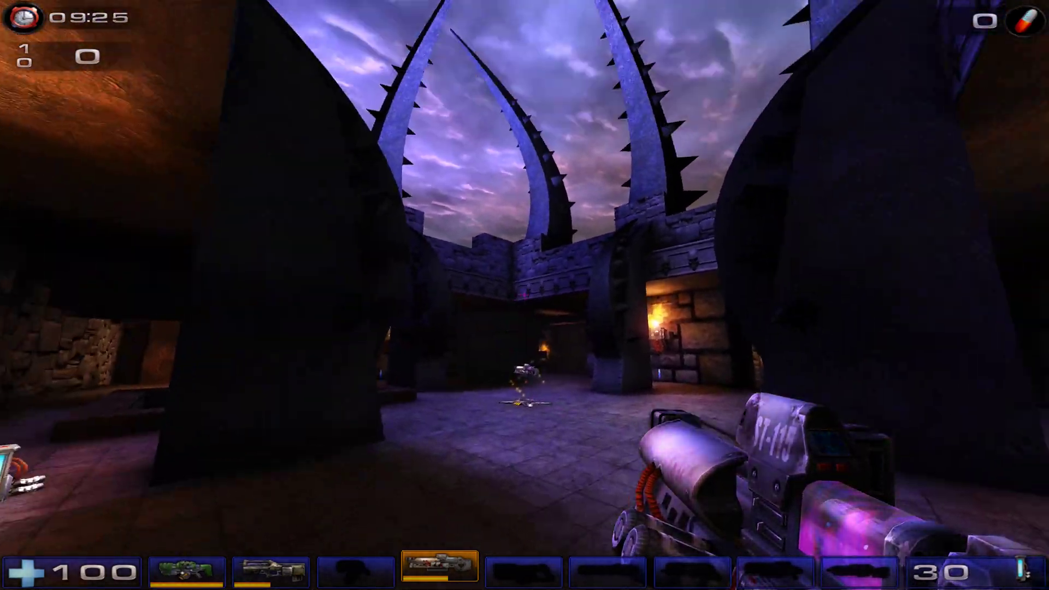
pyautogui.moveTo(525, 295)
pyautogui.press('w')
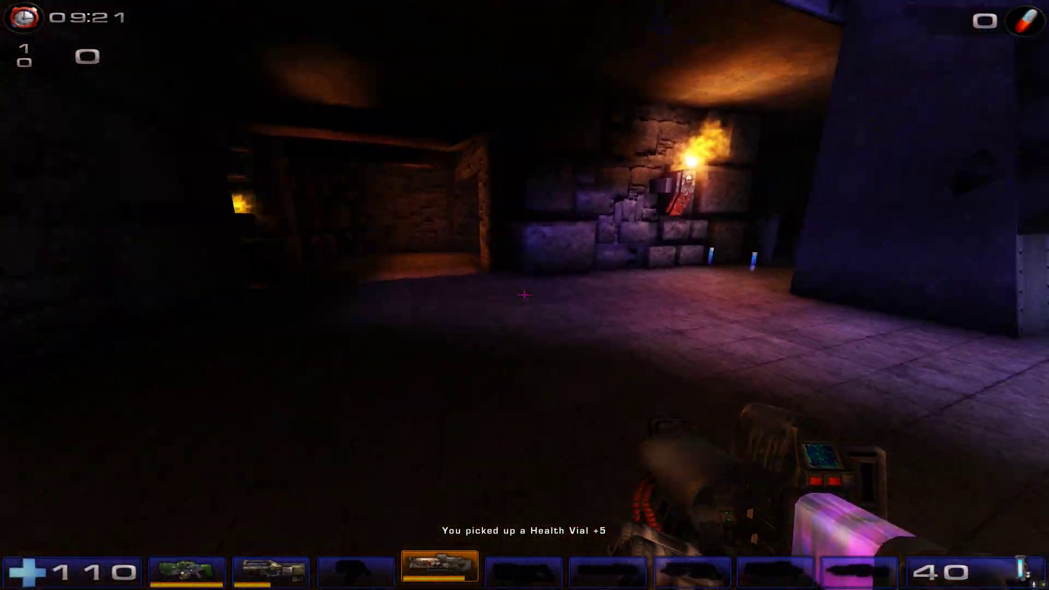
# Step: Inspect the dark alcove with the blue cross-shaped pickup and fire the Shock Rifle on the way back into the arena
pyautogui.press('w')
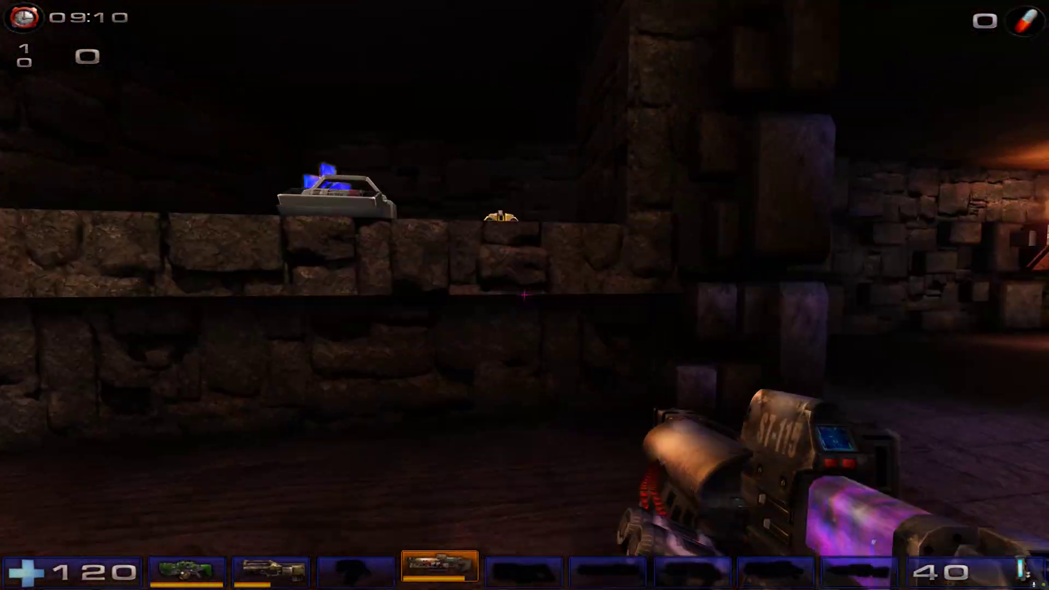
pyautogui.press('w')
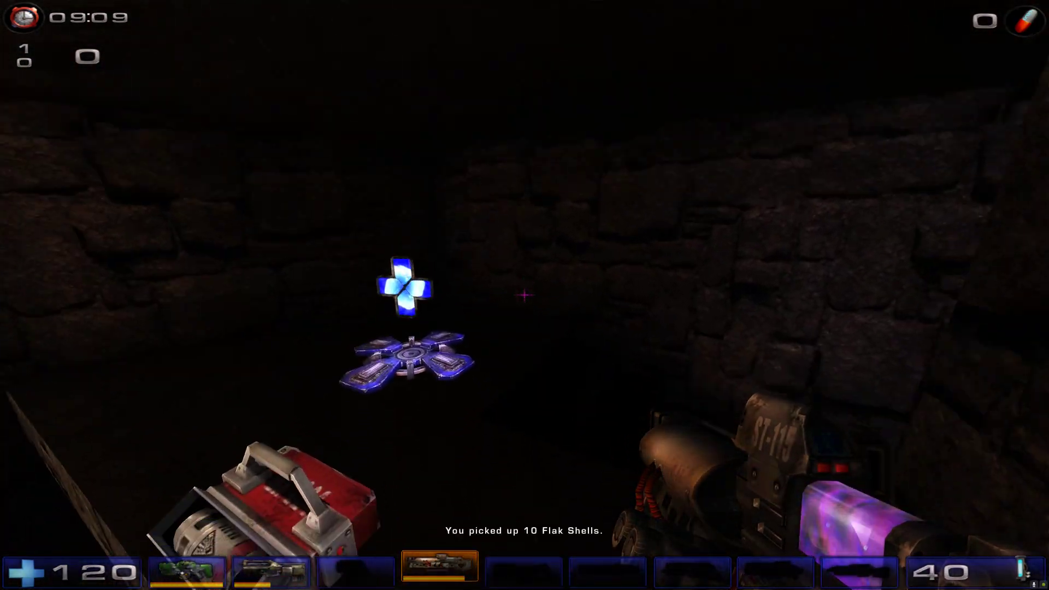
pyautogui.press('w')
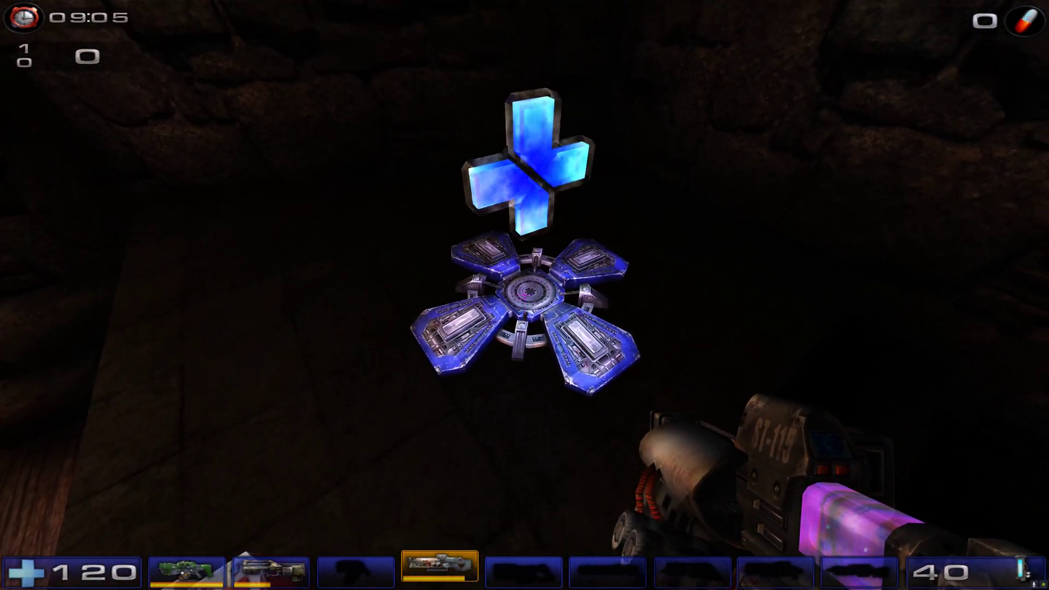
pyautogui.moveTo(524, 295)
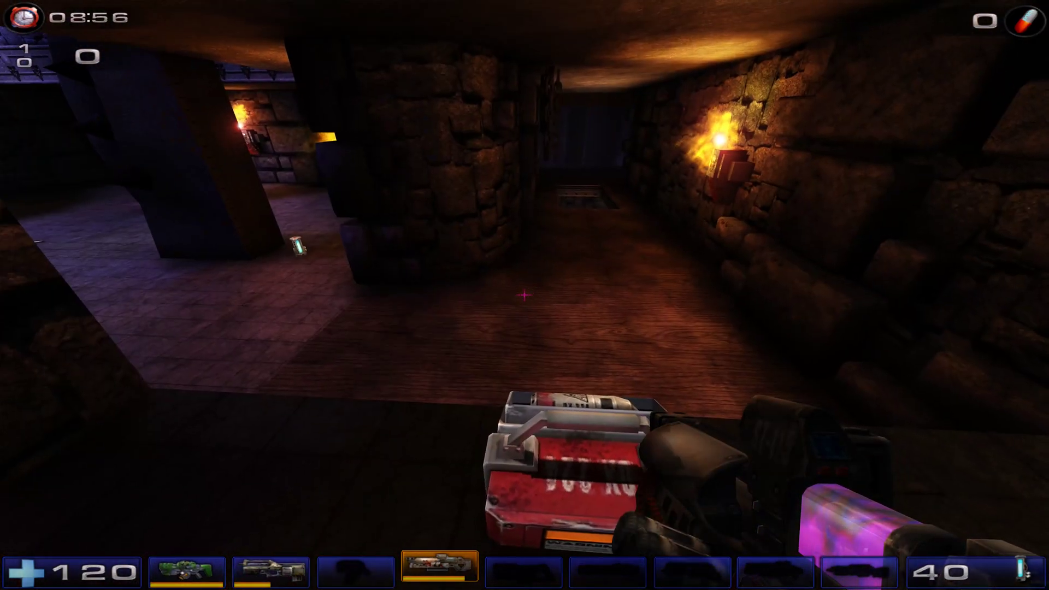
pyautogui.click(524, 295)
pyautogui.press('w')
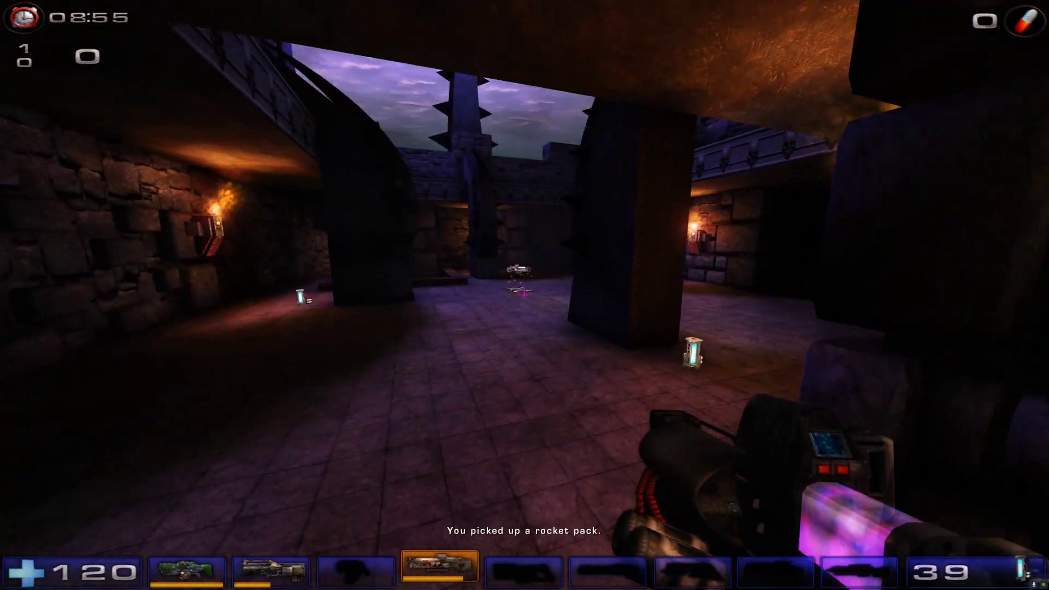
pyautogui.click(524, 295)
pyautogui.press('w')
# Step: Walk around the arena in the Lighting Channel debug view with the overlay closed, and restore the normal view
pyautogui.press('Home')
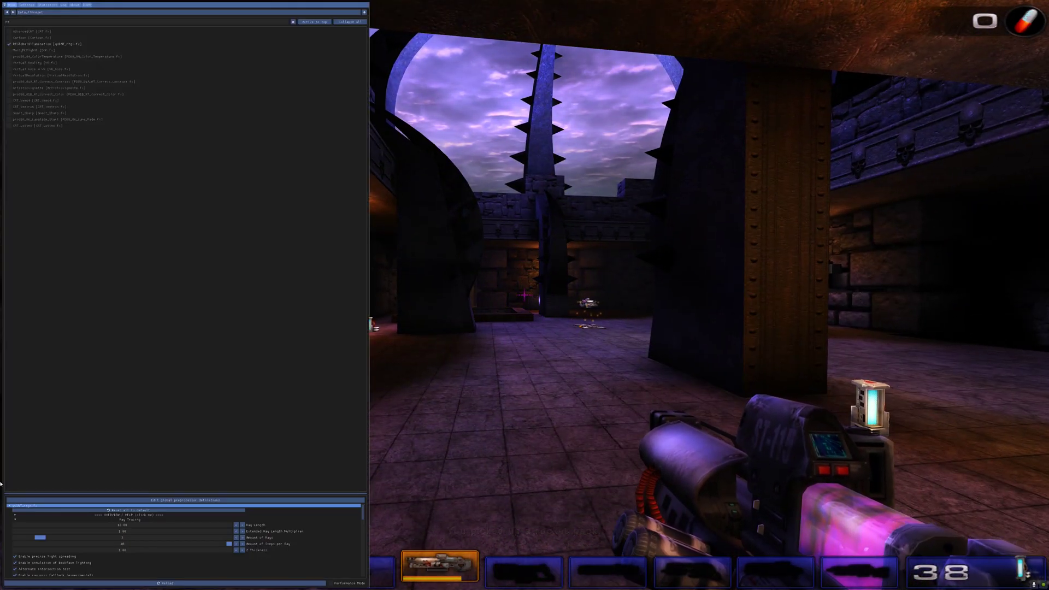
pyautogui.scroll(-8, 35, 552)
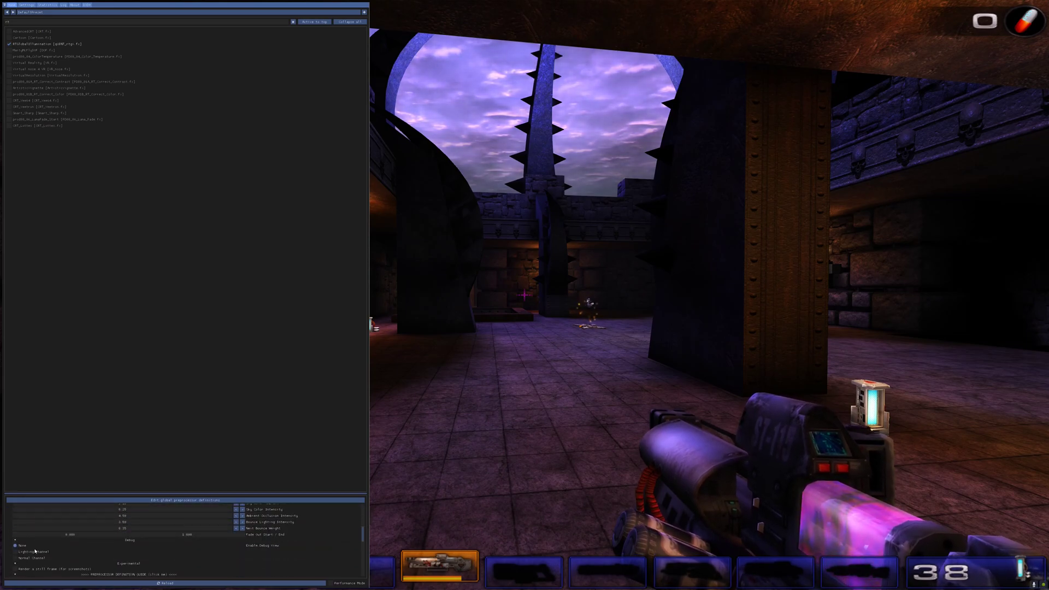
pyautogui.click(35, 551)
pyautogui.press('Home')
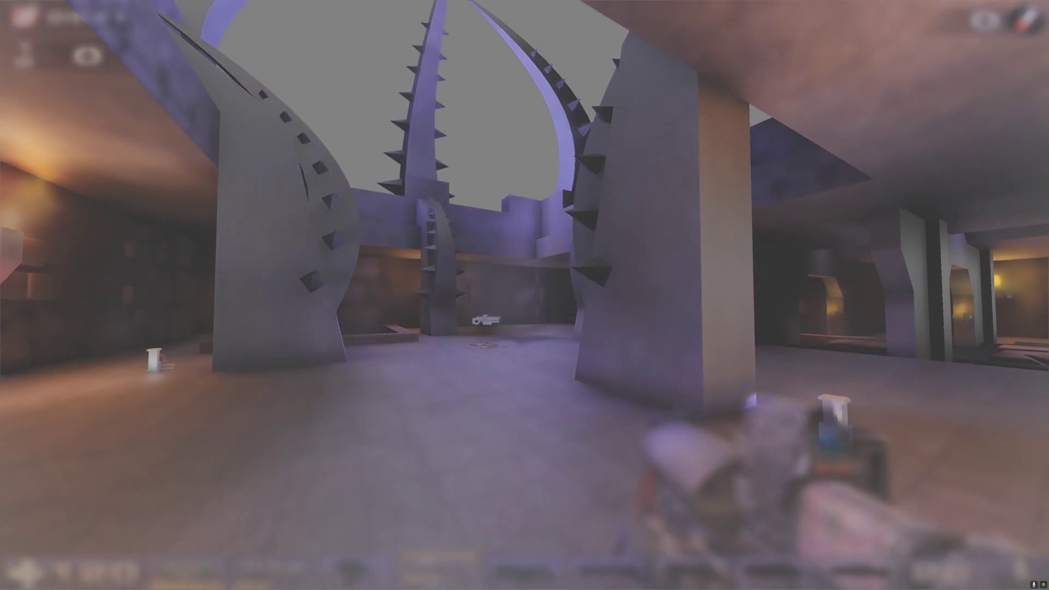
pyautogui.press('w')
pyautogui.press('Home')
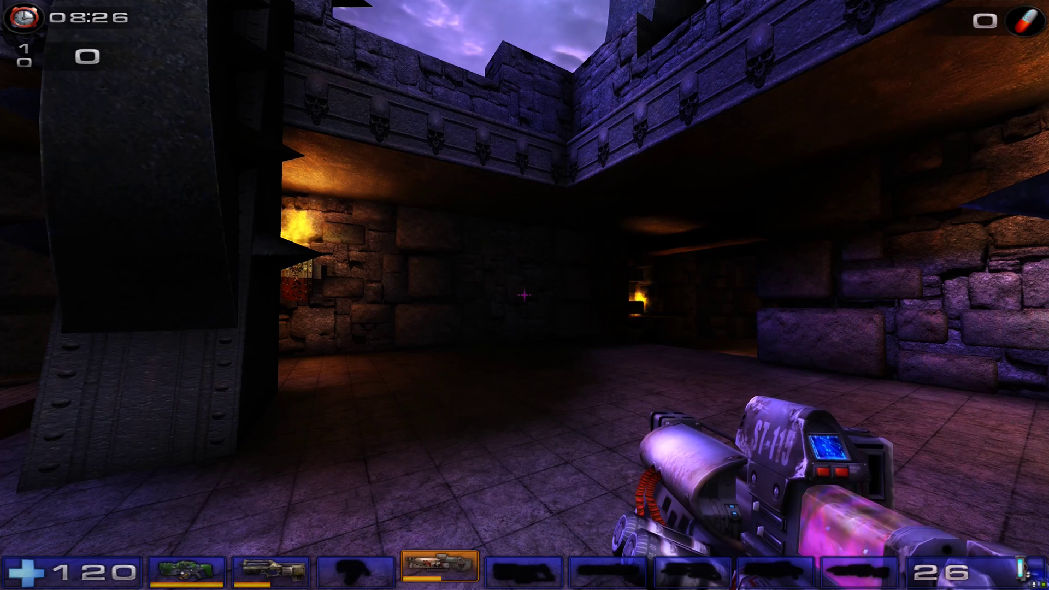
# Step: Walk into the green-lit chamber with the floor grate and compare it with effects disabled and enabled
pyautogui.press('w')
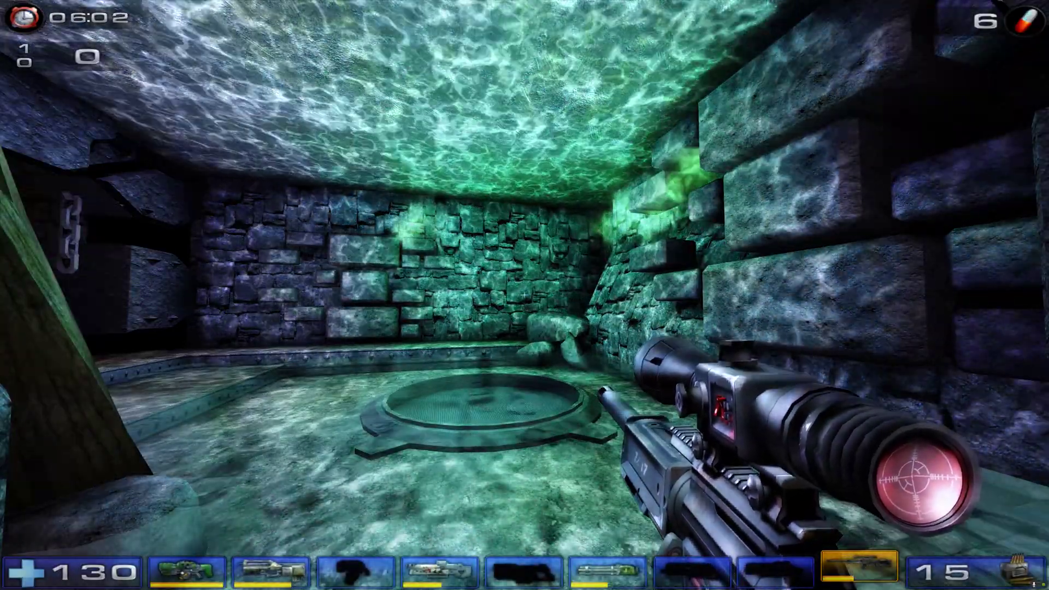
pyautogui.press('Home')
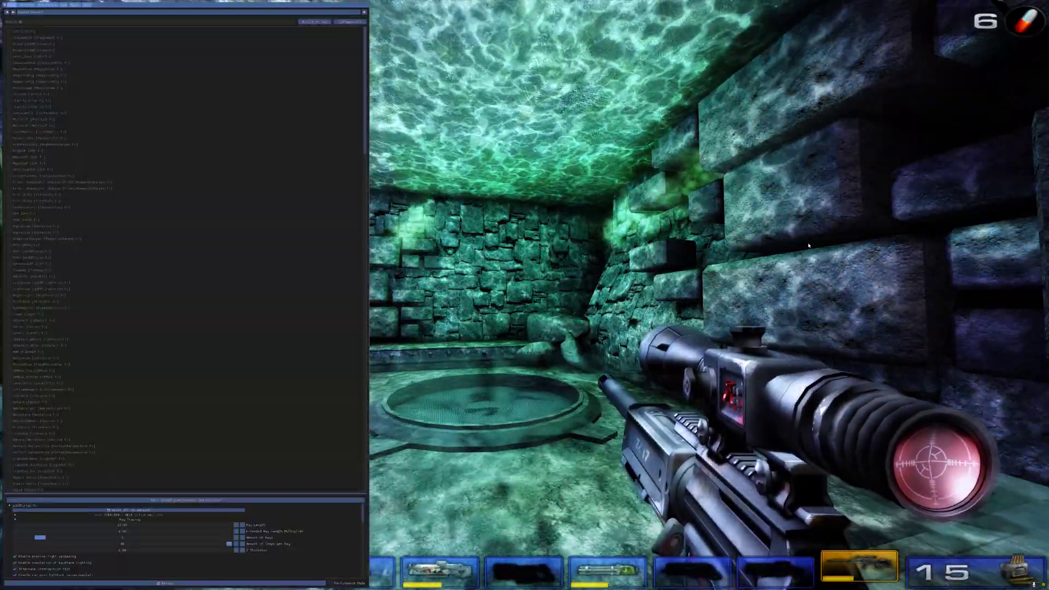
pyautogui.press('KP_Subtract')
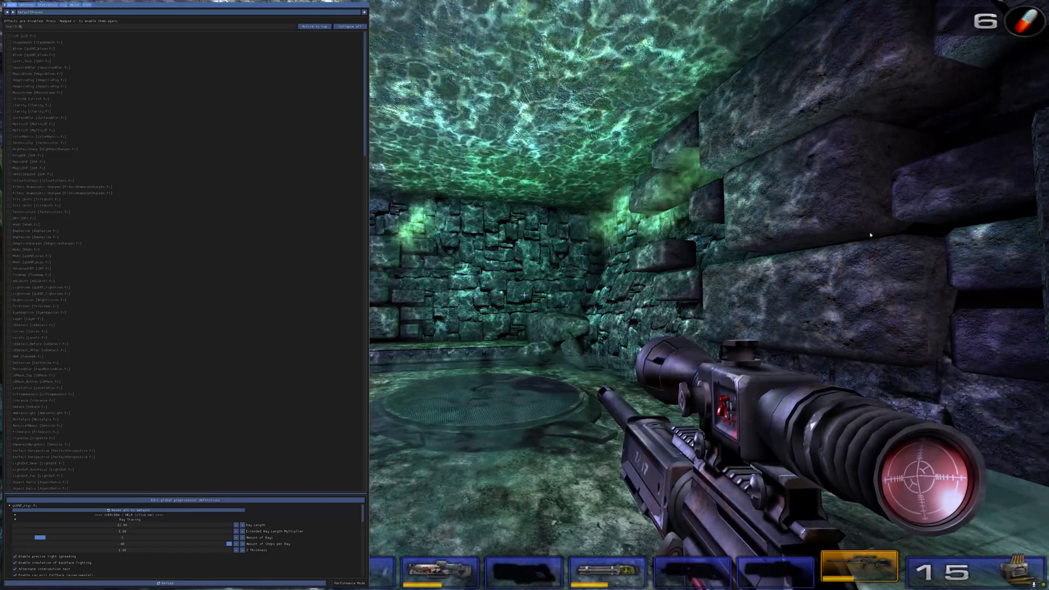
pyautogui.press('KP_Add')
# Step: Inspect the boulders in the Normal Channel debug view and set the debug view back to None
pyautogui.scroll(-7, 25, 546)
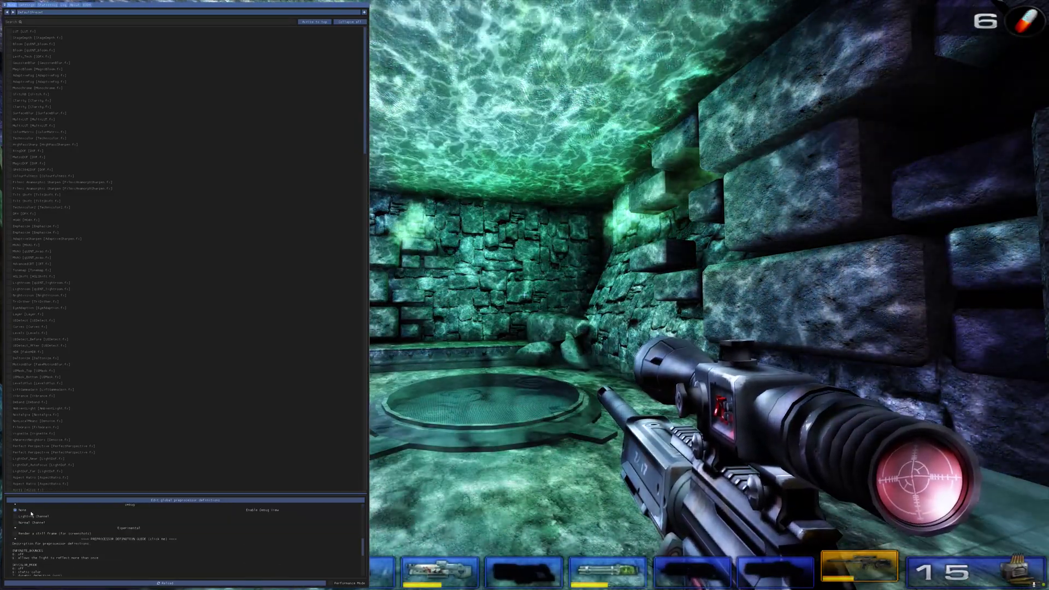
pyautogui.click(30, 518)
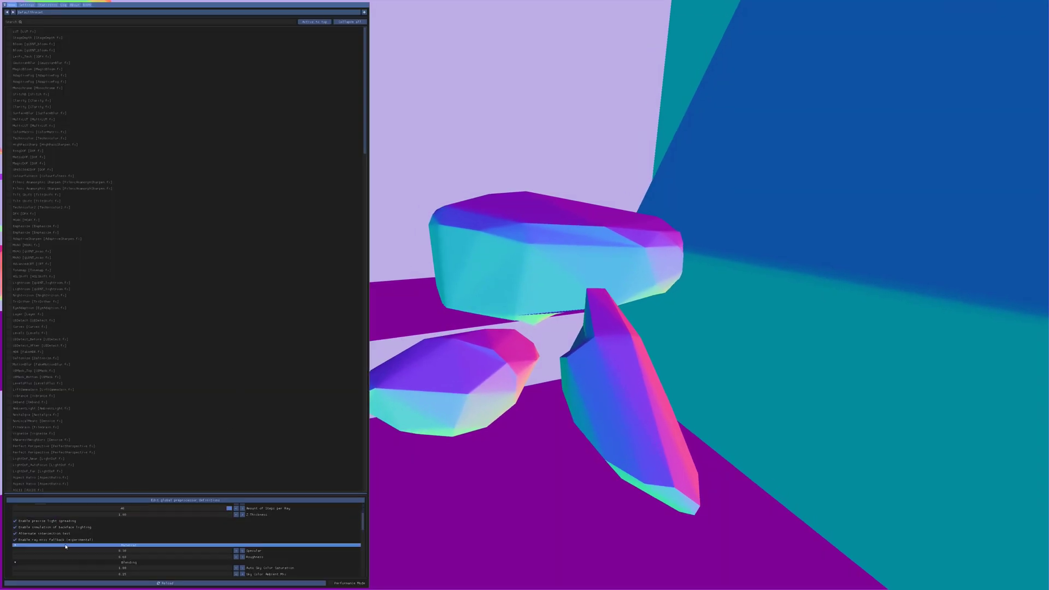
pyautogui.click(20, 563)
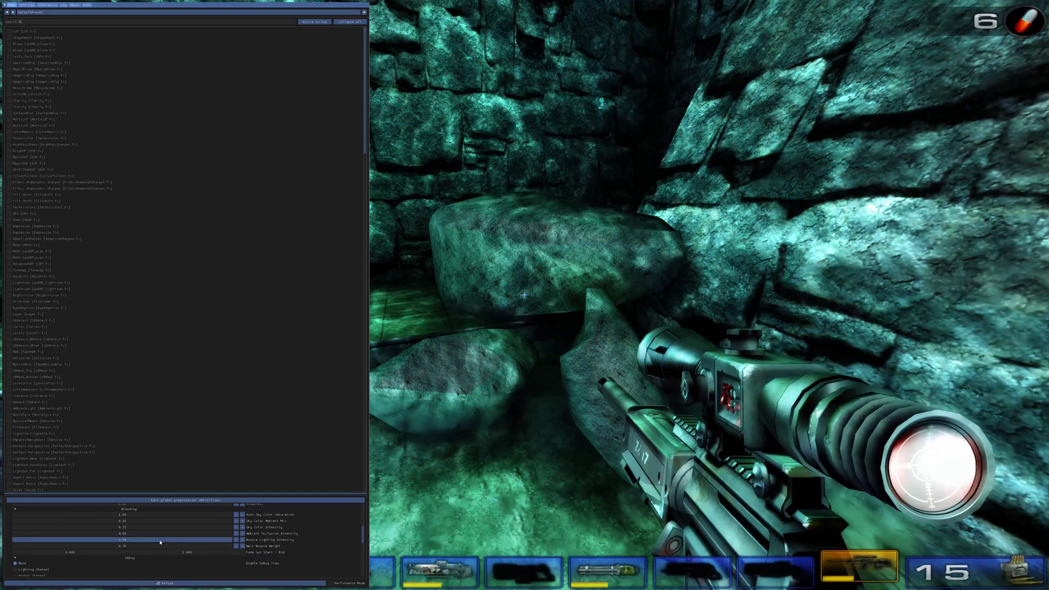
# Step: Switch the debug view to Normal Channel and turn off SMOOTHNORMALS in the preprocessor definitions to compare the boulders' surface normals
pyautogui.scroll(-1, 131, 542)
pyautogui.click(37, 559)
pyautogui.scroll(2, 129, 554)
pyautogui.scroll(5, 129, 554)
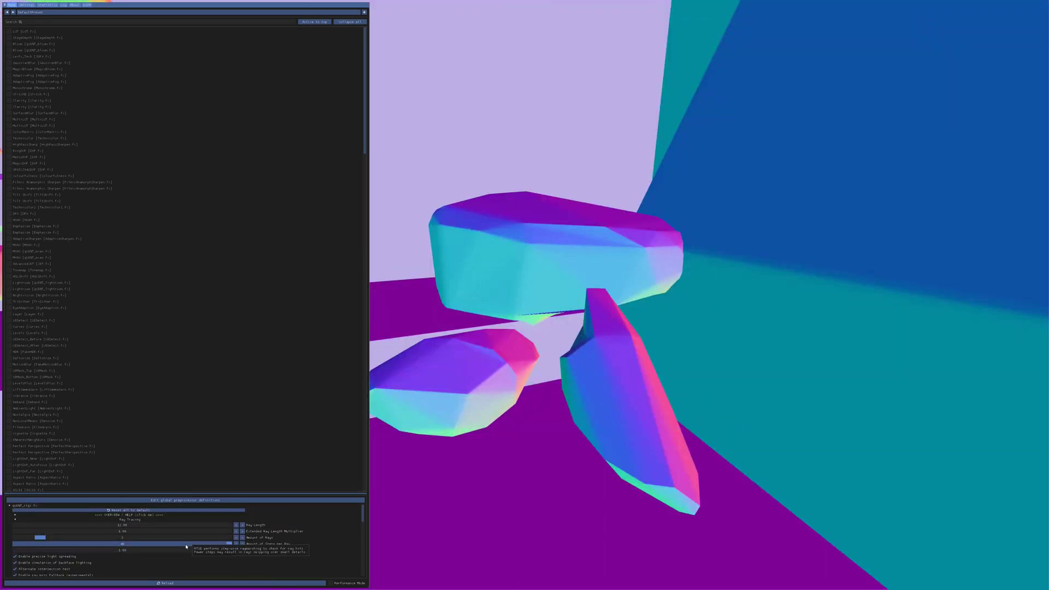
pyautogui.click(240, 500)
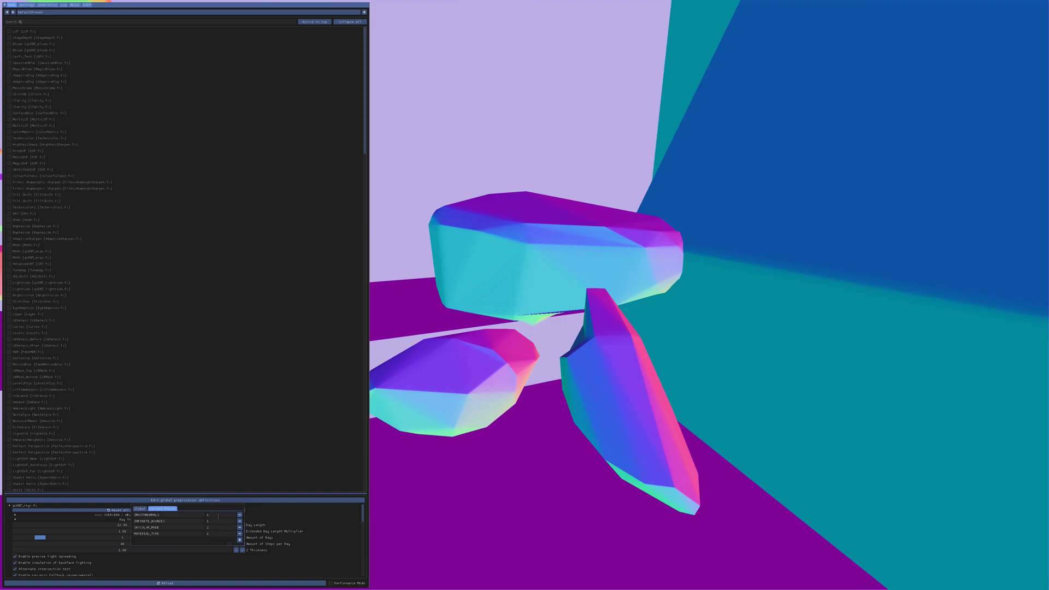
pyautogui.click(348, 530)
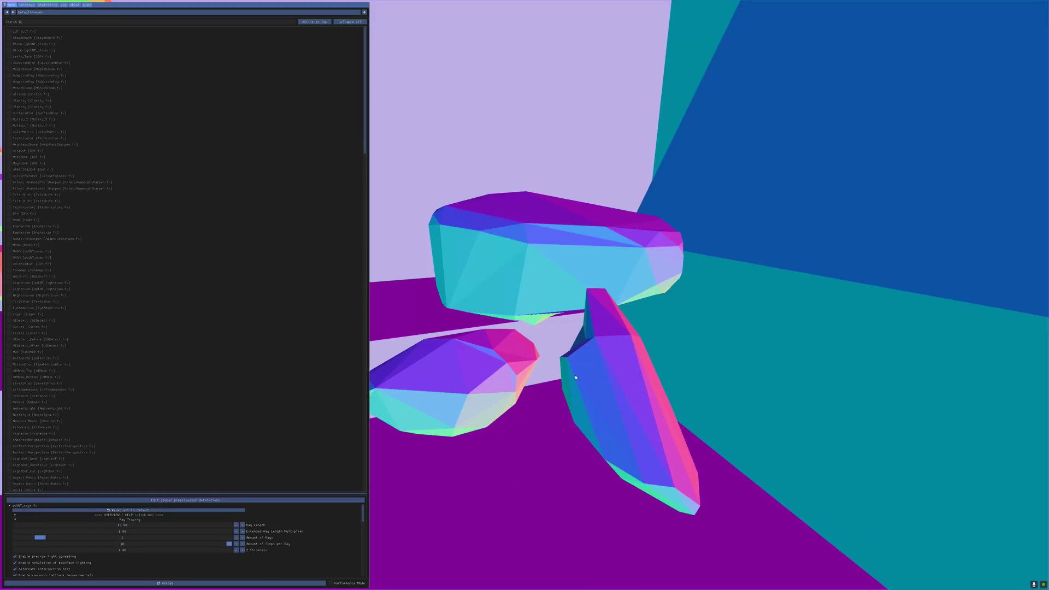
# Step: View the spiked creature head in the Normal Channel debug view and restore the None view
pyautogui.scroll(-1, 50, 546)
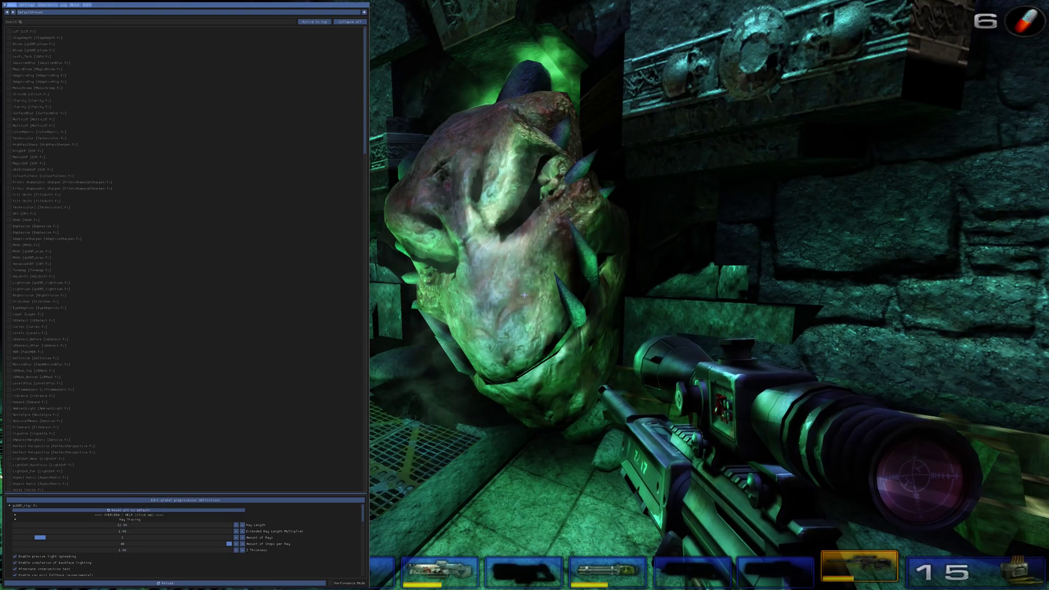
pyautogui.scroll(-4, 40, 527)
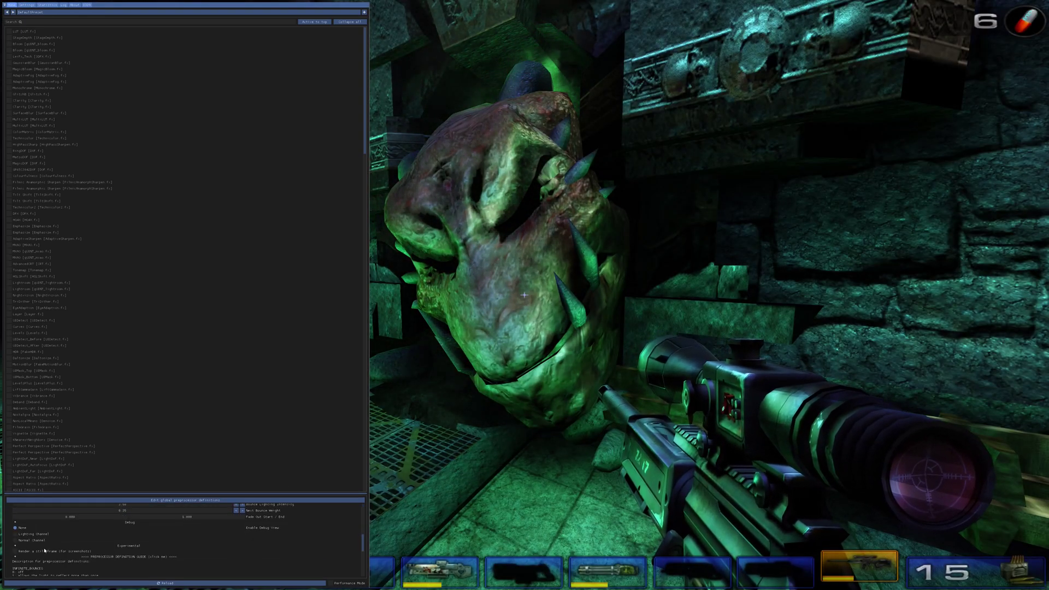
pyautogui.scroll(-4, 344, 519)
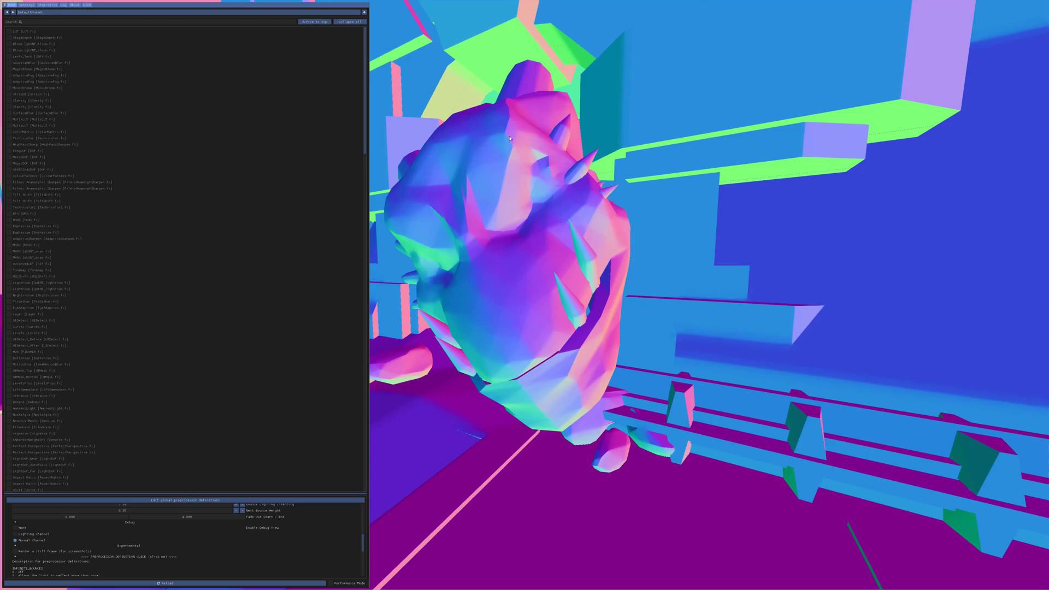
pyautogui.click(19, 530)
pyautogui.scroll(6, 182, 534)
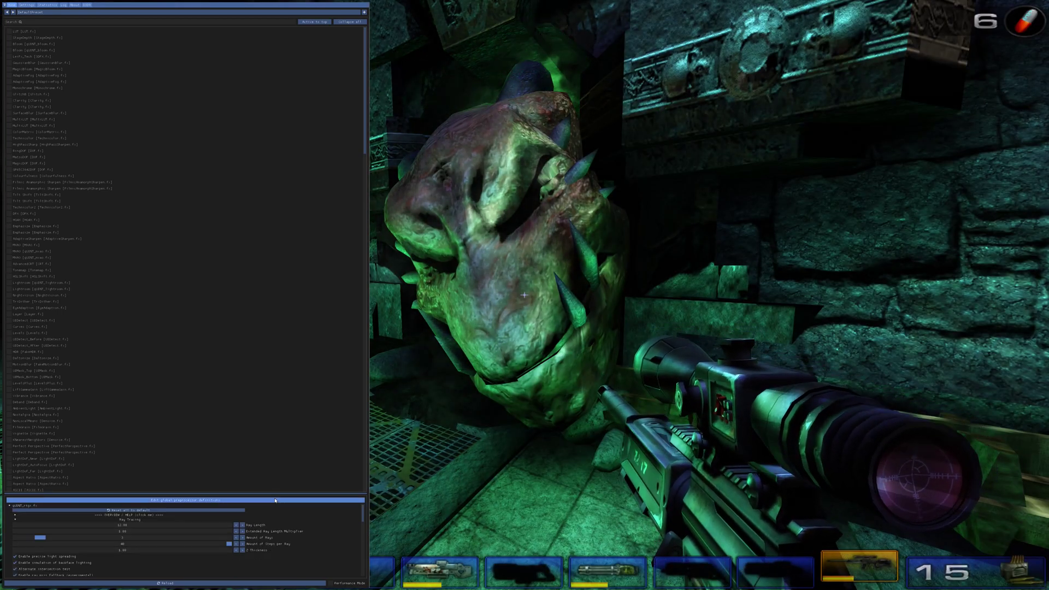
# Step: Turn off SMOOTHNORMALS in the preprocessor definitions and show the creature head in the Normal Channel debug view
pyautogui.click(275, 500)
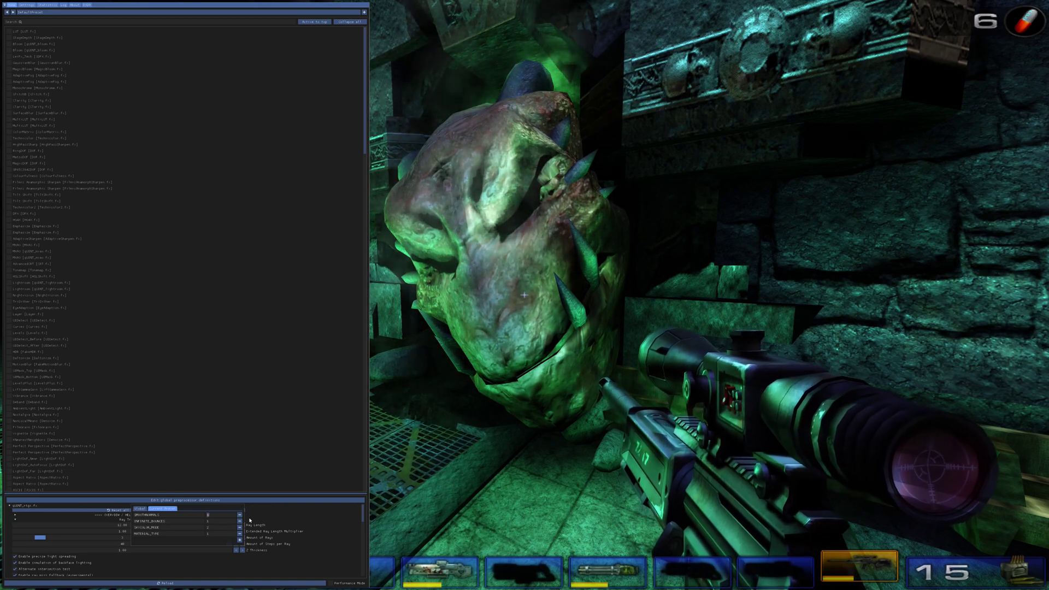
pyautogui.click(328, 530)
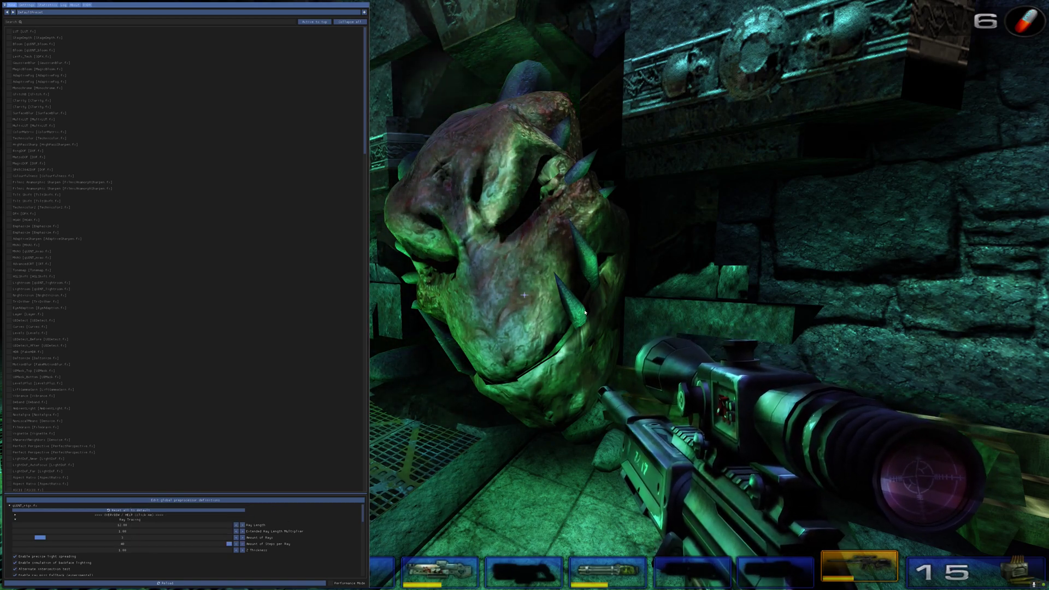
pyautogui.scroll(-10, 40, 555)
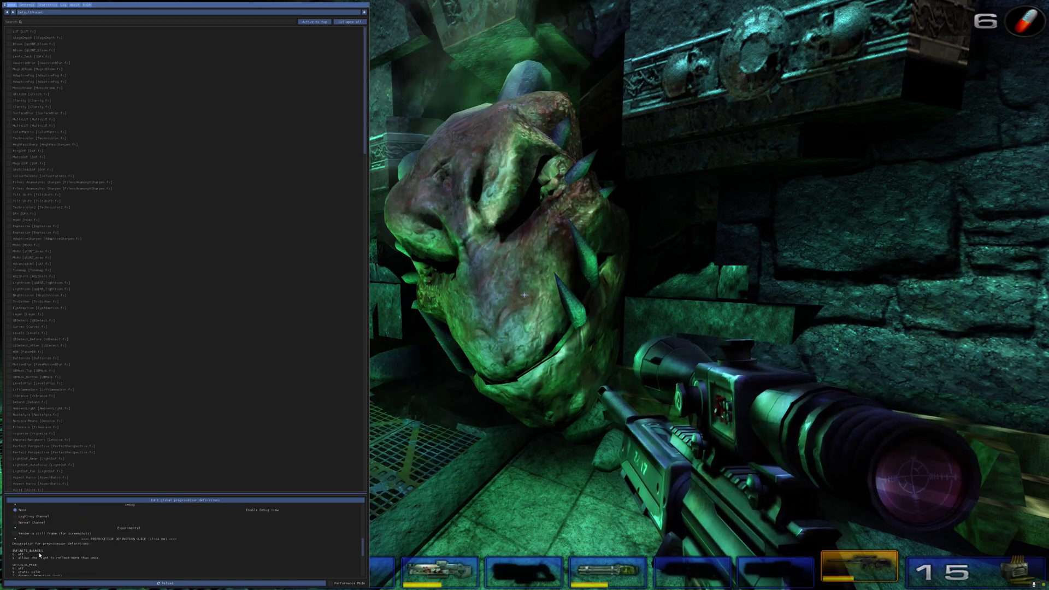
pyautogui.click(28, 522)
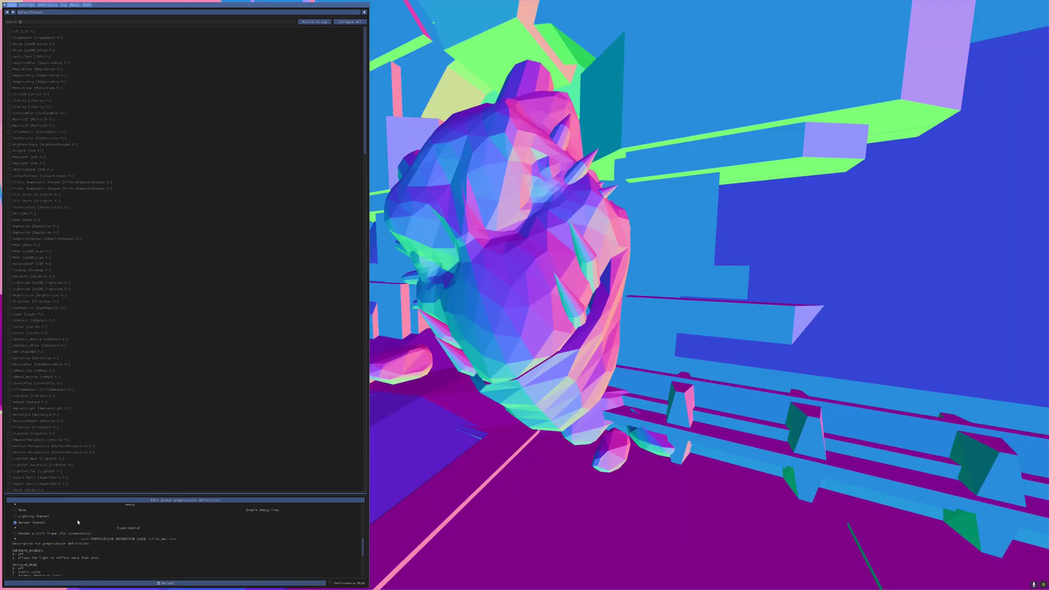
# Step: Turn SMOOTHNORMALS back on, set the debug view to None and close the overlay
pyautogui.scroll(10, 78, 522)
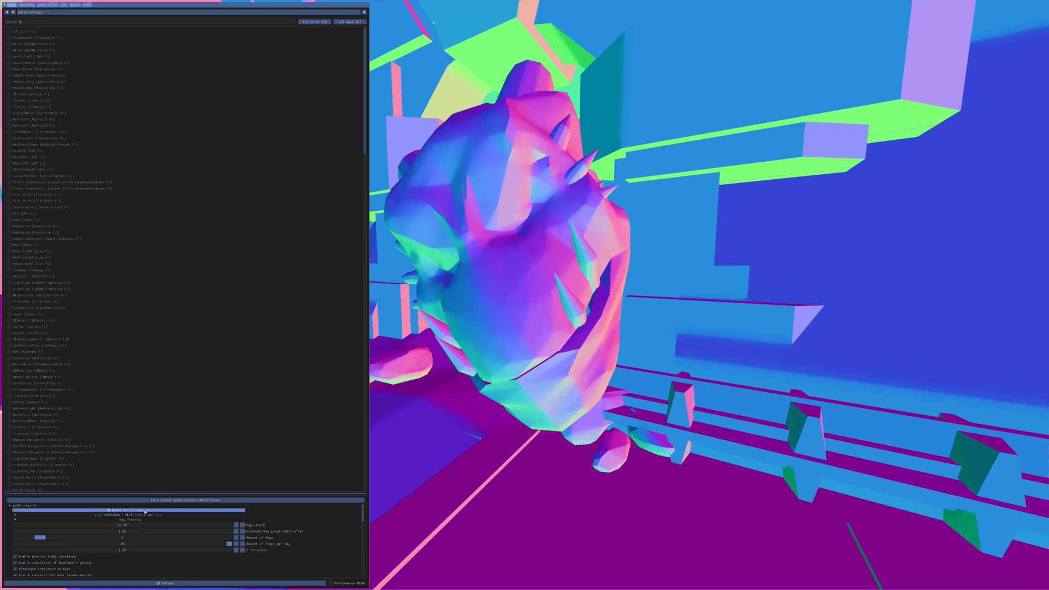
pyautogui.scroll(-10, 145, 512)
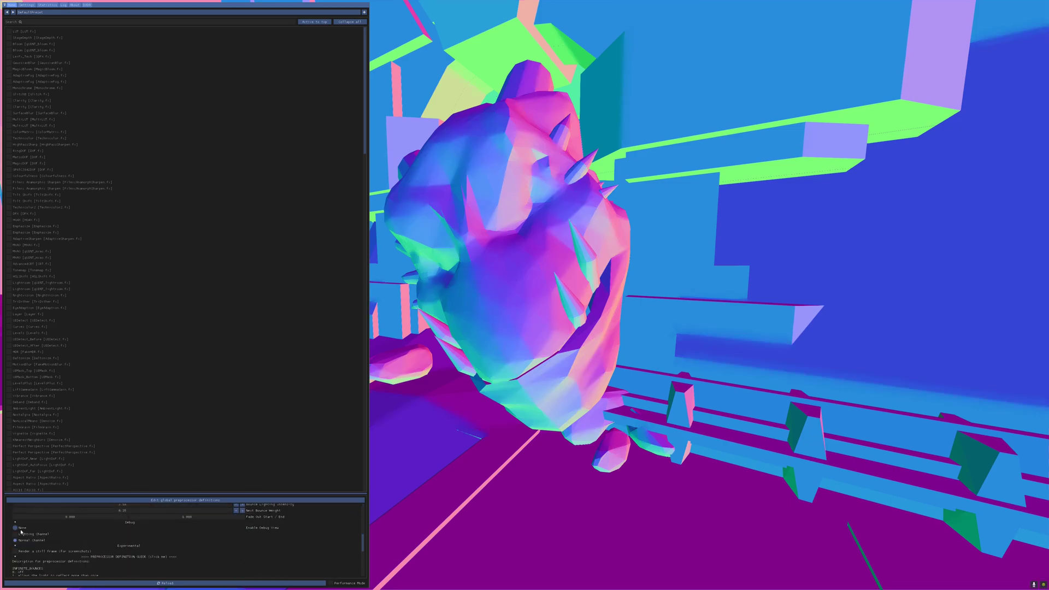
pyautogui.click(21, 528)
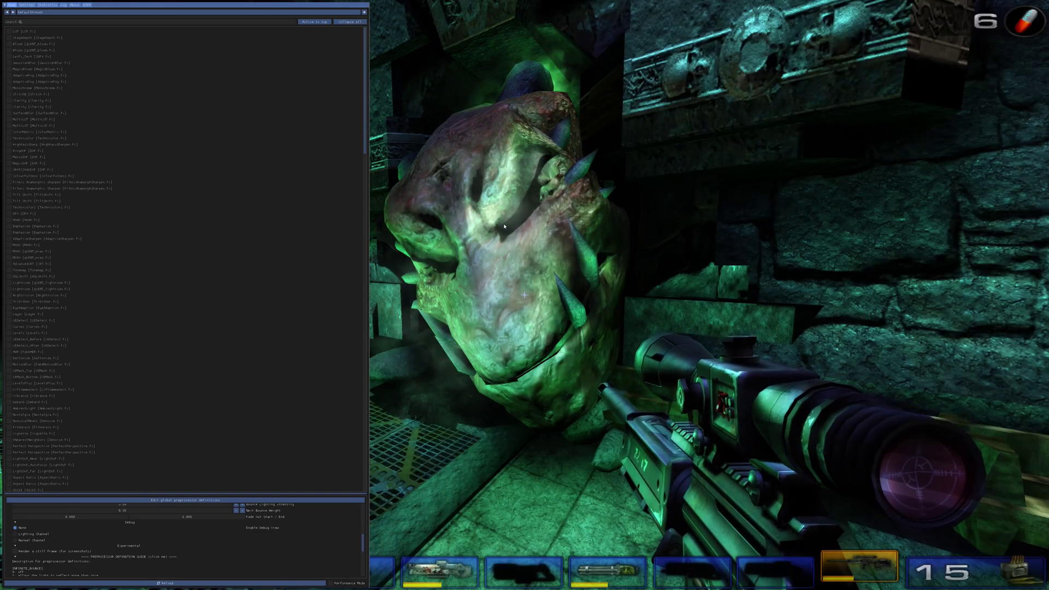
pyautogui.press('Home')
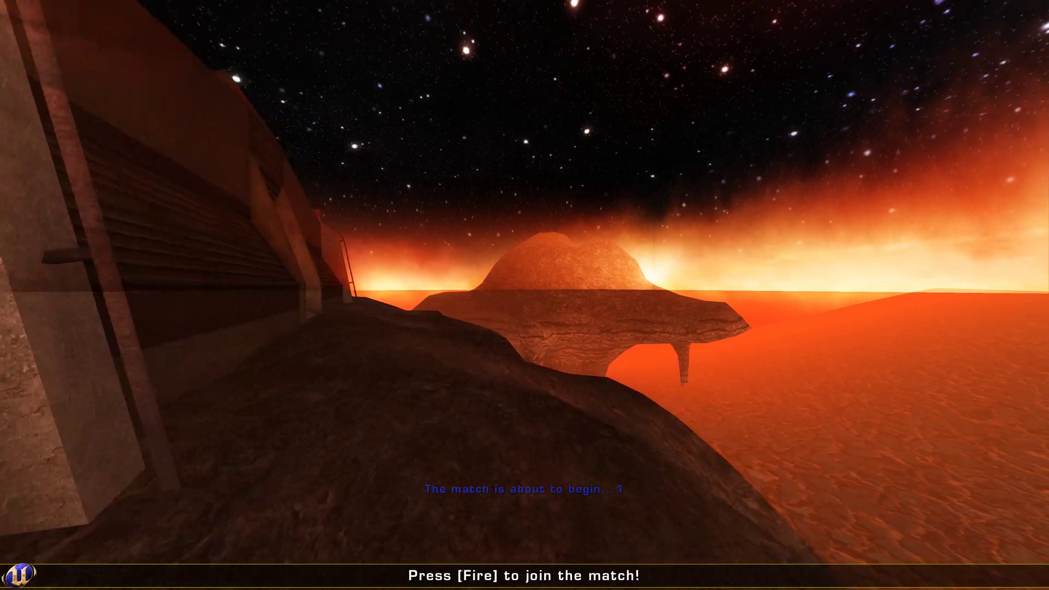
# Step: Join the Capture the Flag match on LavaGiant 2 and walk past the base wall into the concrete passage
pyautogui.click(525, 295)
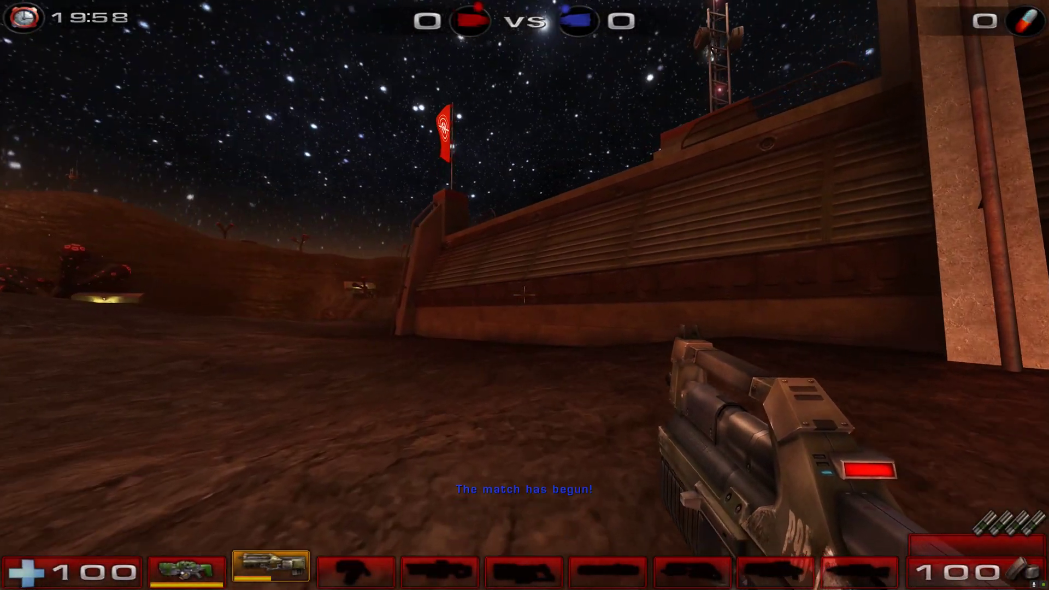
pyautogui.press('w')
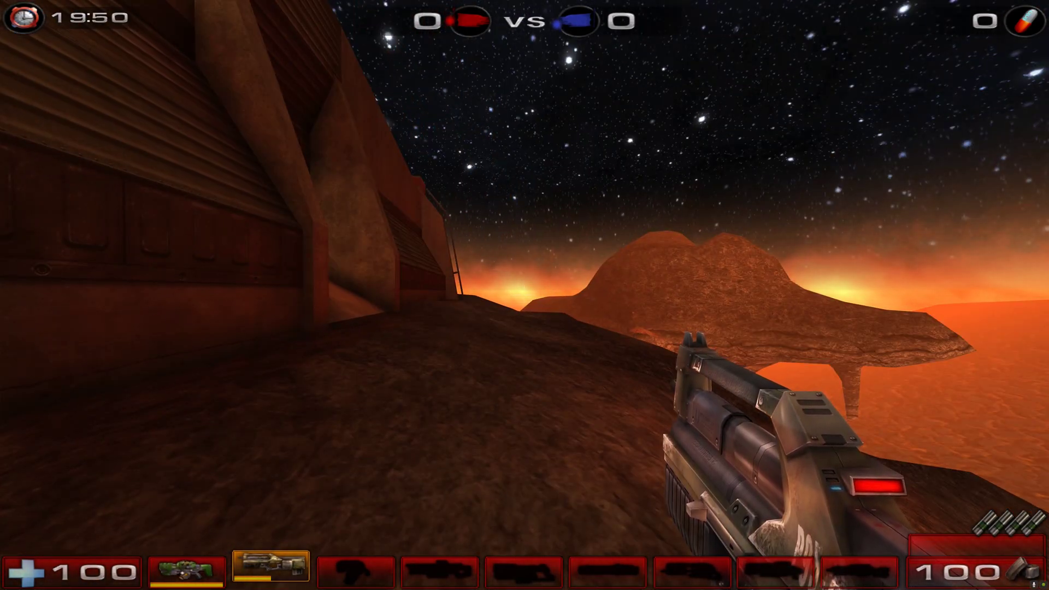
pyautogui.press('w')
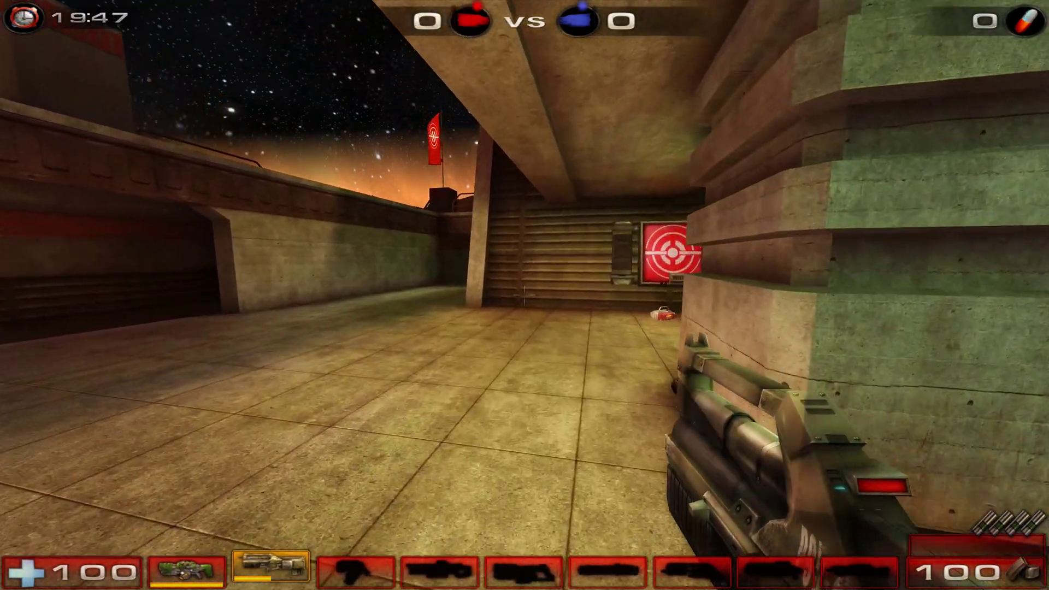
pyautogui.press('w')
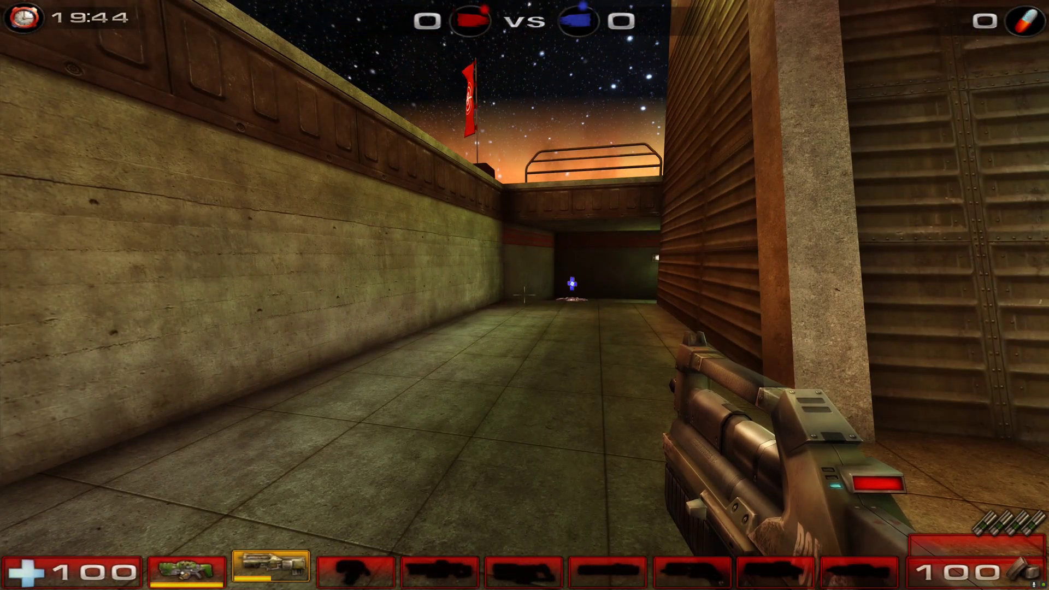
pyautogui.press('w')
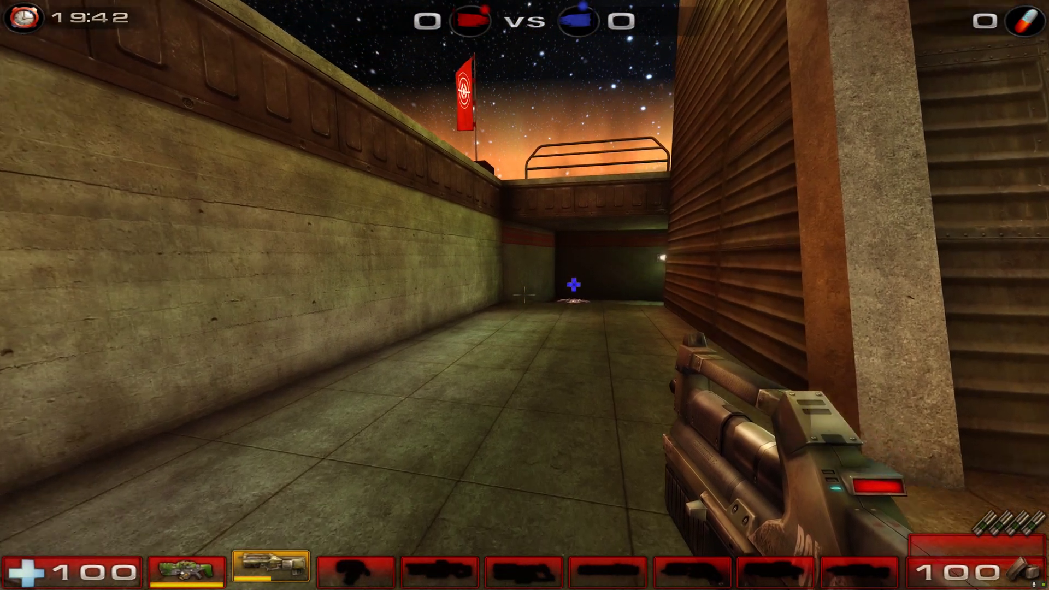
# Step: Inspect the lighting around the blue cross-shaped pickup and the red flag stand inside the base
pyautogui.press('w')
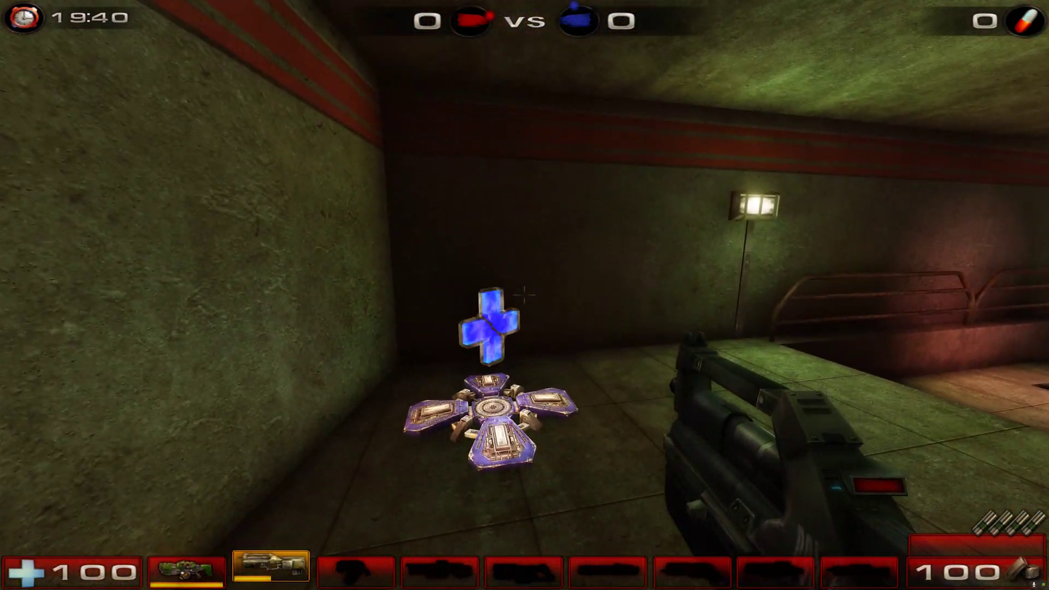
pyautogui.press('w')
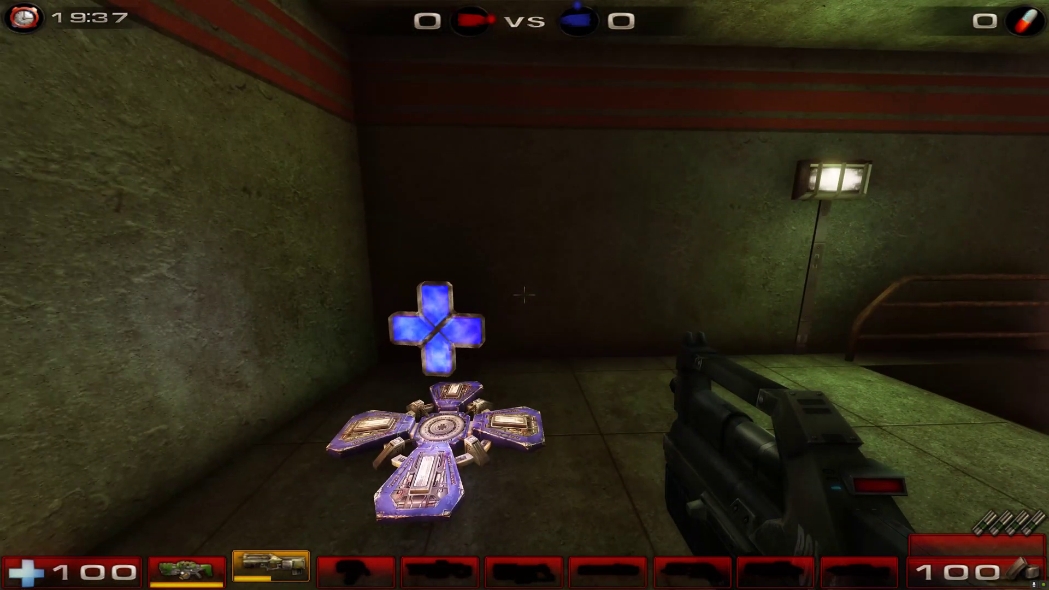
pyautogui.press('d')
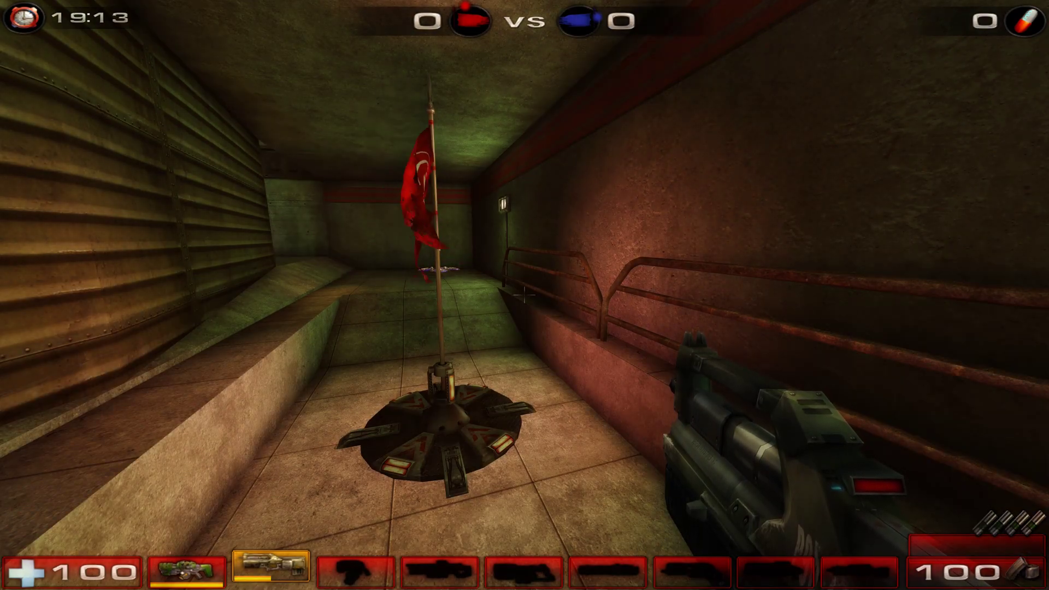
pyautogui.press('Home')
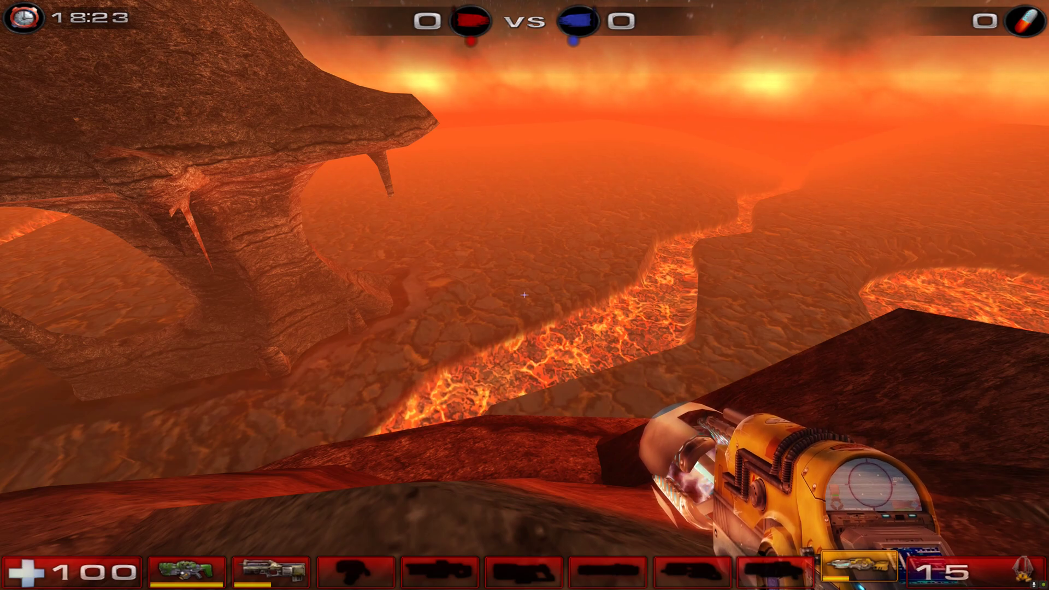
# Step: Compare the lava landscape and giant rock formation with effects repeatedly disabled and enabled, and respawn in the match
pyautogui.press('Home')
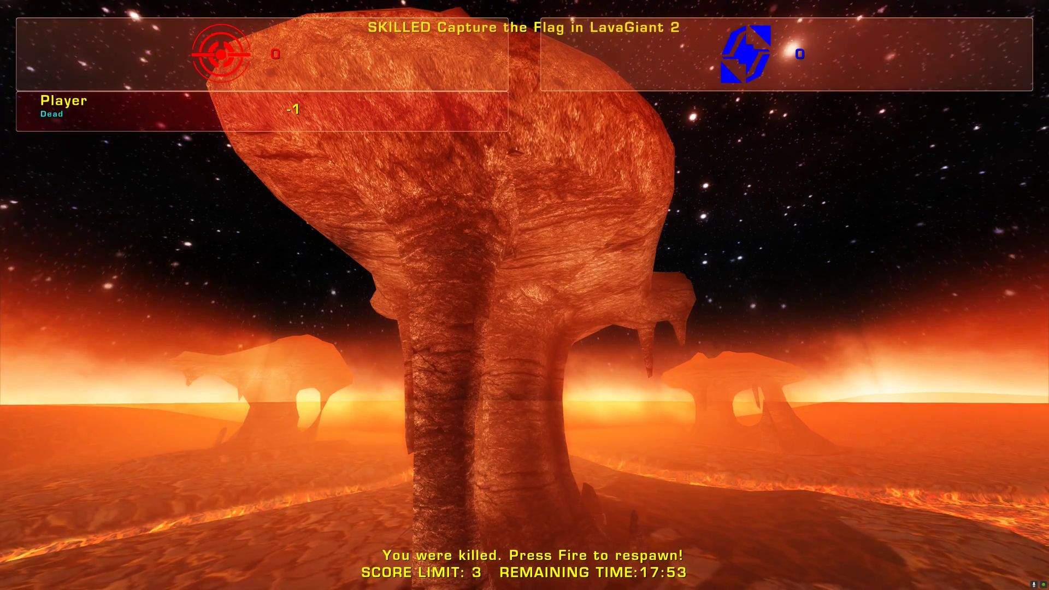
pyautogui.press('End')
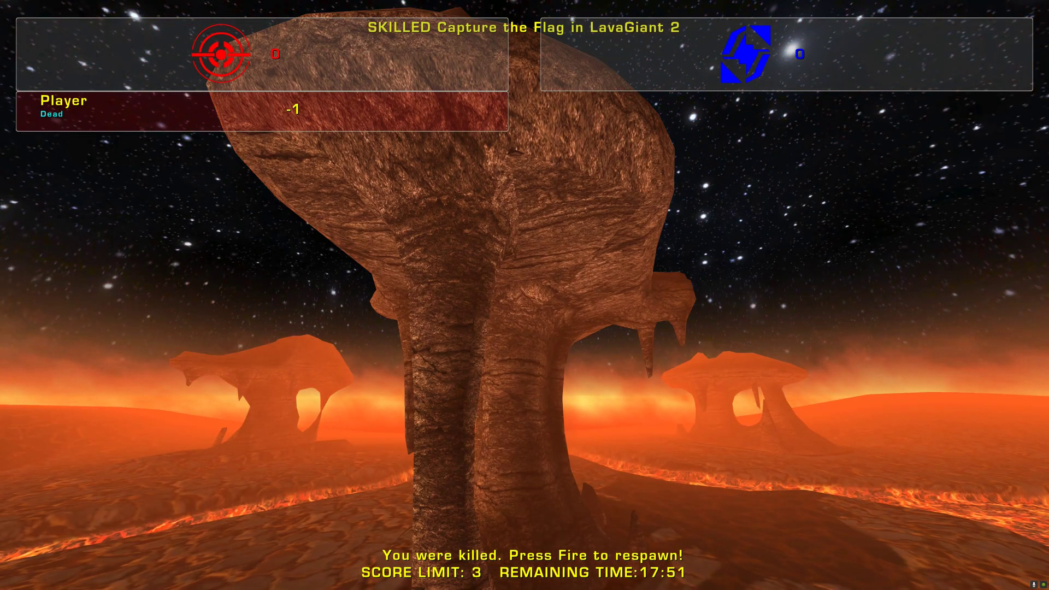
pyautogui.press('Scroll_Lock')
pyautogui.press('Scroll_Lock')
pyautogui.press('Scroll_Lock')
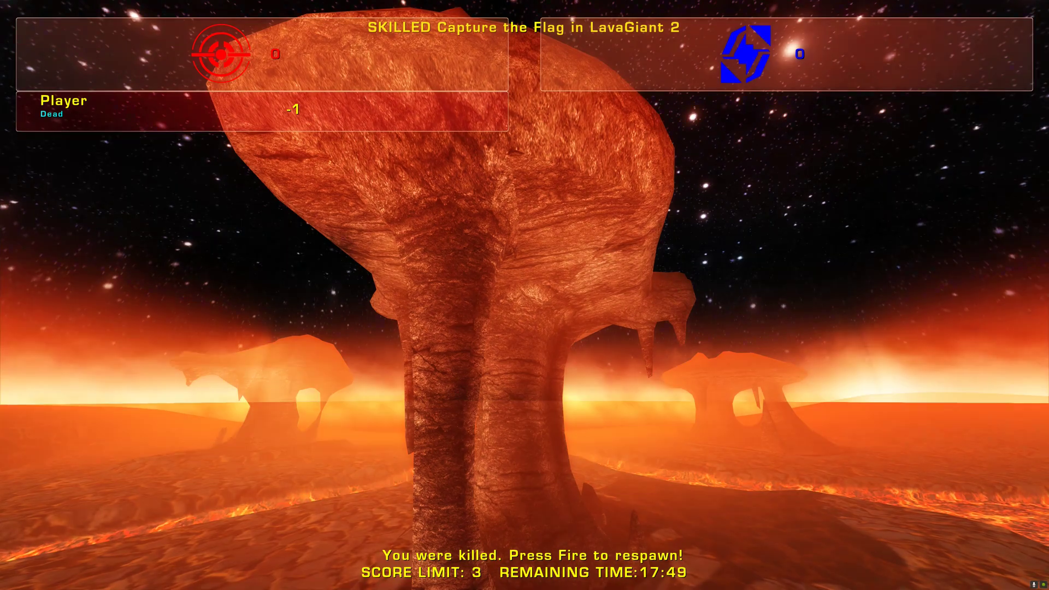
pyautogui.press('Scroll_Lock')
pyautogui.press('Scroll_Lock')
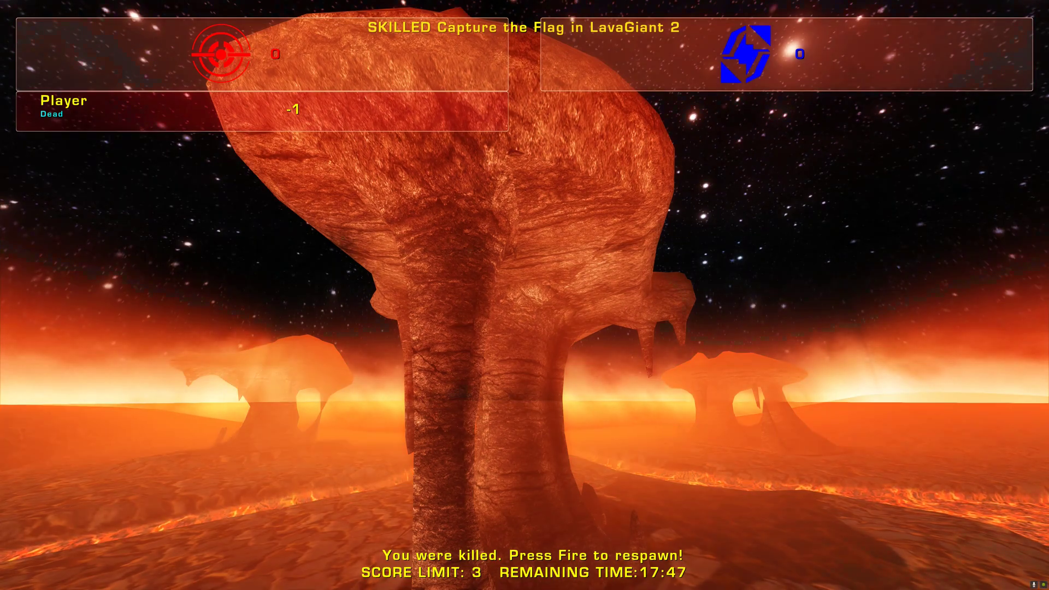
pyautogui.press('Scroll_Lock')
pyautogui.press('Scroll_Lock')
pyautogui.click(524, 295)
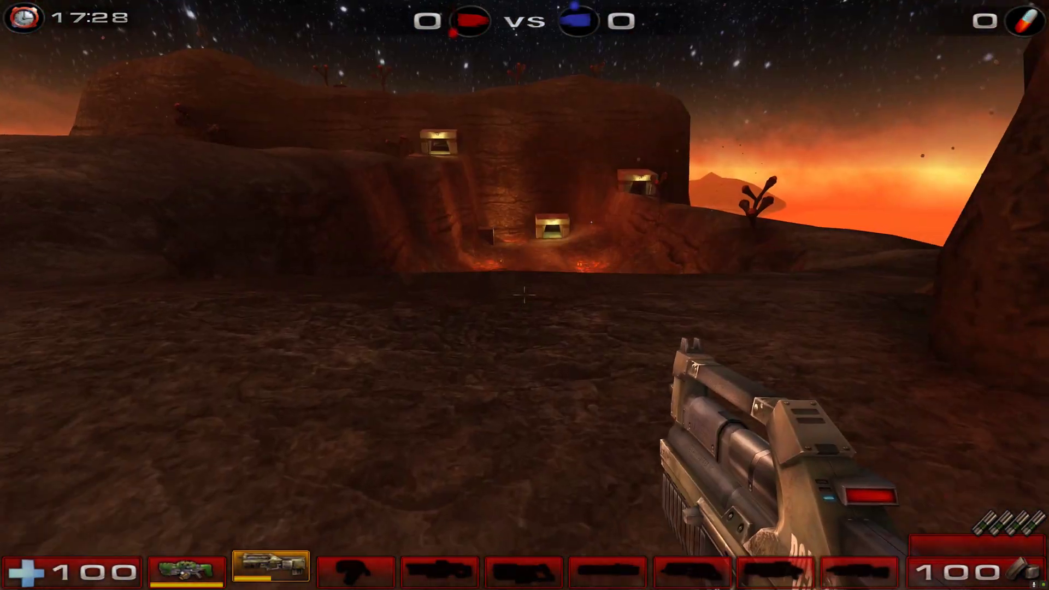
# Step: Walk through the LavaGiant base past the metal stairs and up the ribbed tunnel, switching to the rocket launcher
pyautogui.press('w')
pyautogui.press('w')
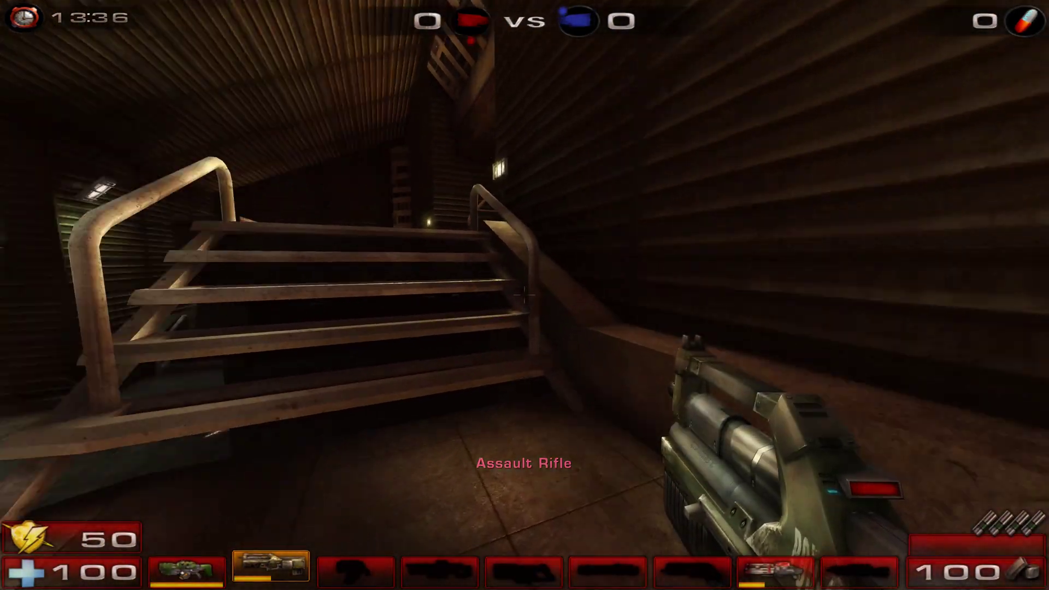
pyautogui.scroll(-2, 524, 295)
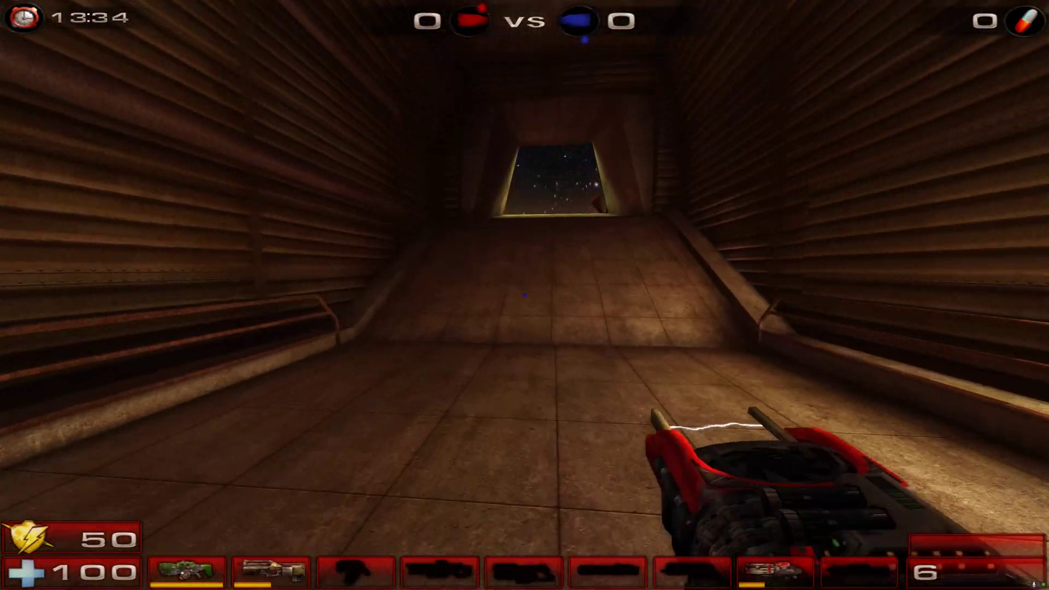
pyautogui.press('w')
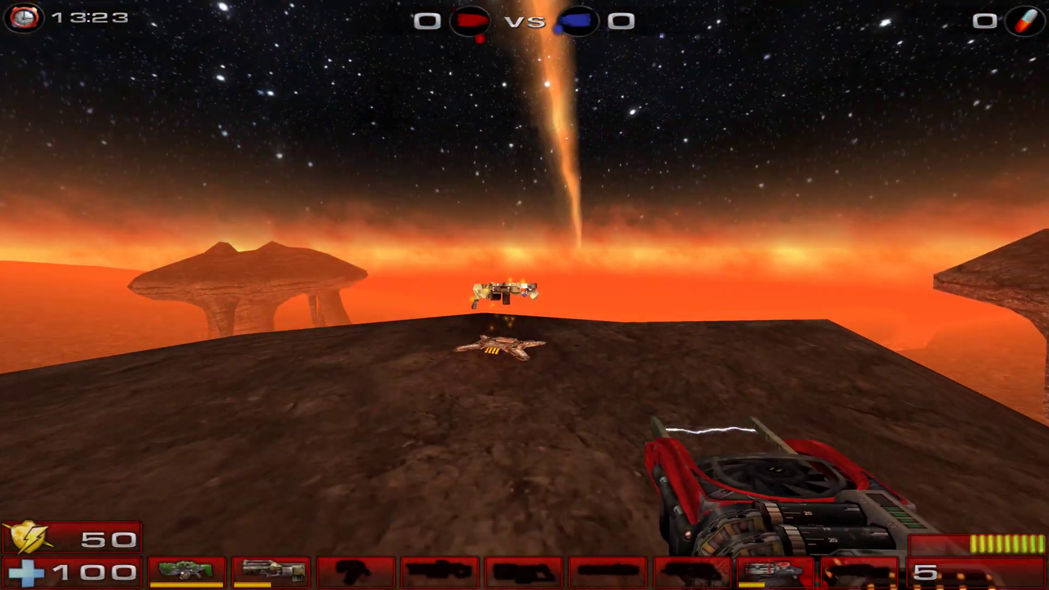
# Step: Collect the Ion Painter on the rock ledge, equip it and fire it toward the distant base
pyautogui.press('w')
pyautogui.scroll(-1, 524, 295)
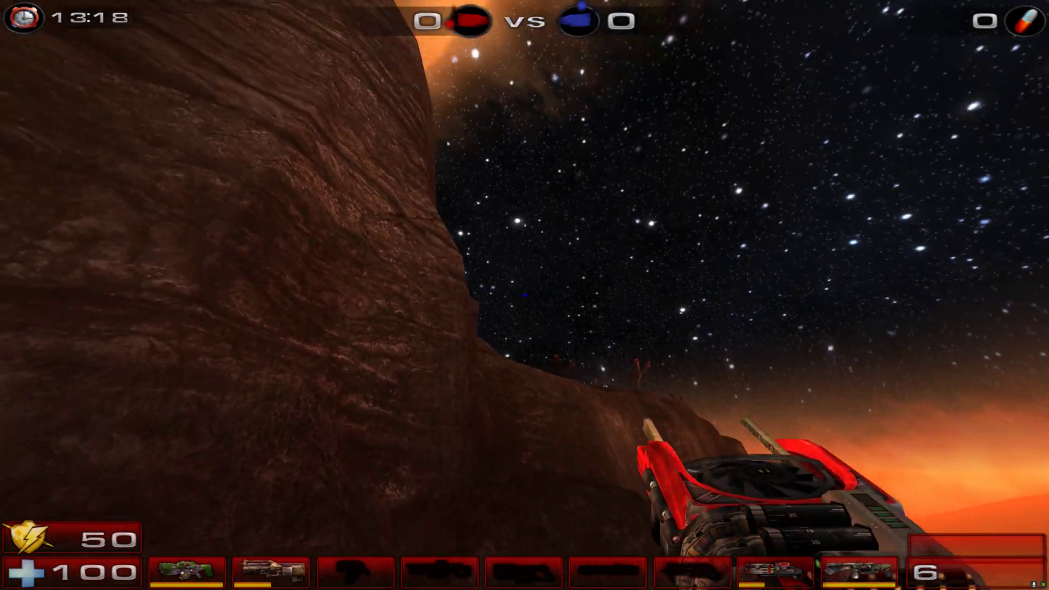
pyautogui.click(525, 294)
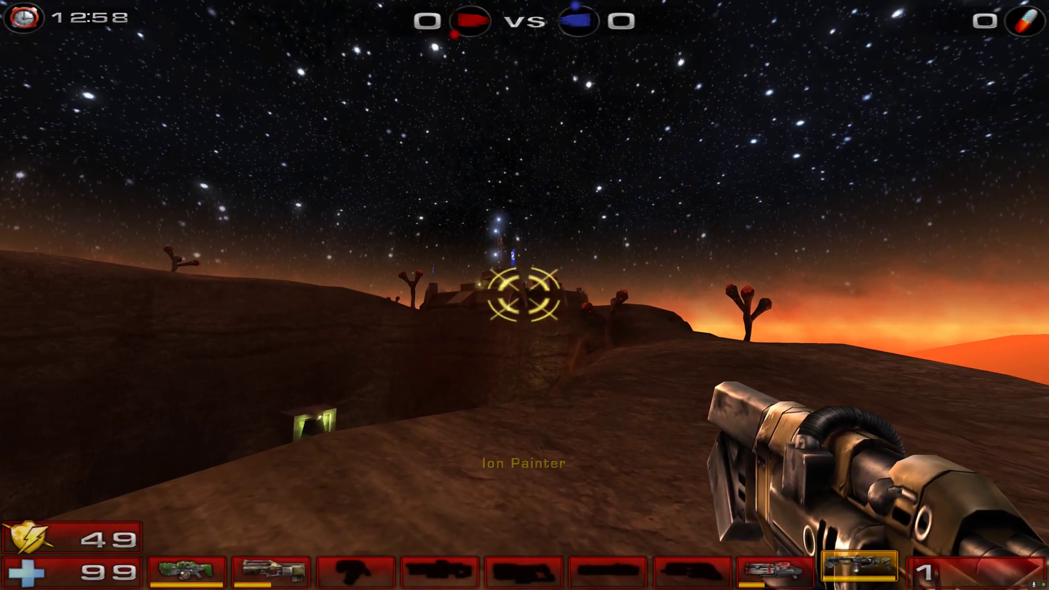
pyautogui.click(525, 294)
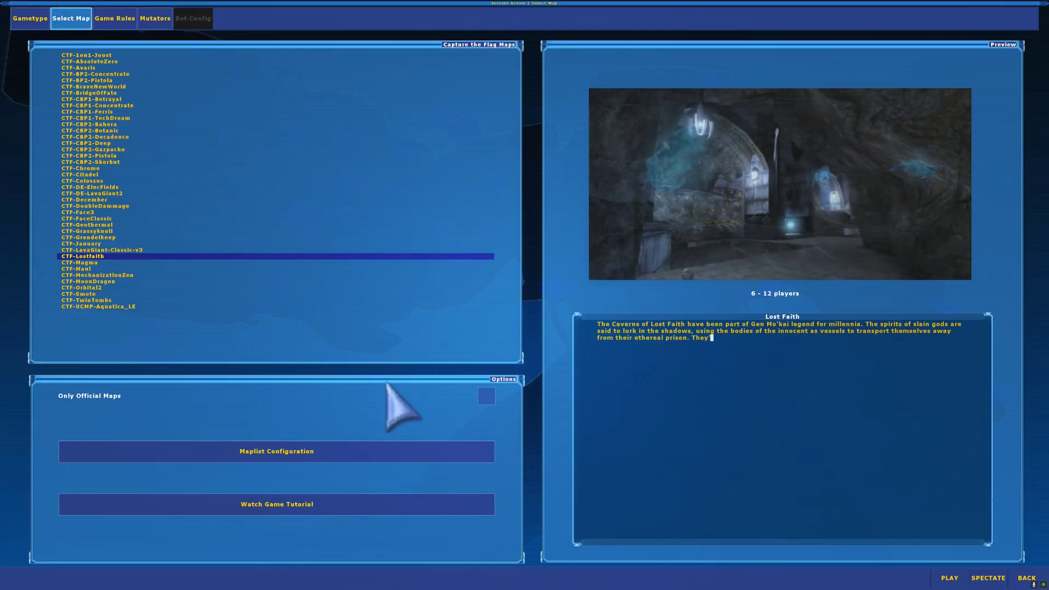
# Step: Start a Capture the Flag match on CTF-Lostfaith and walk past the lit stone arches into the cave
pyautogui.click(935, 577)
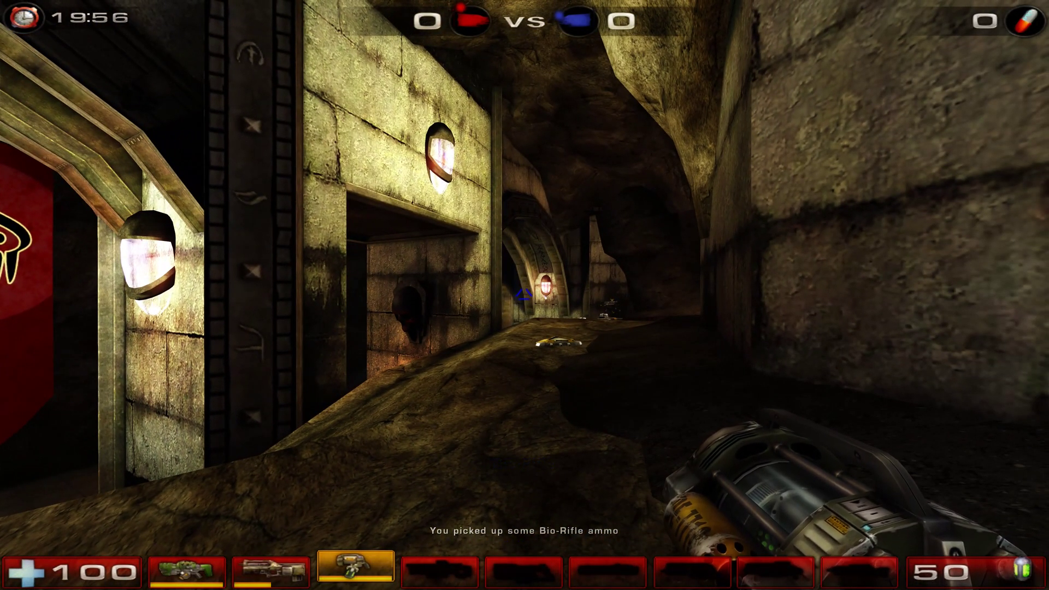
pyautogui.press('s')
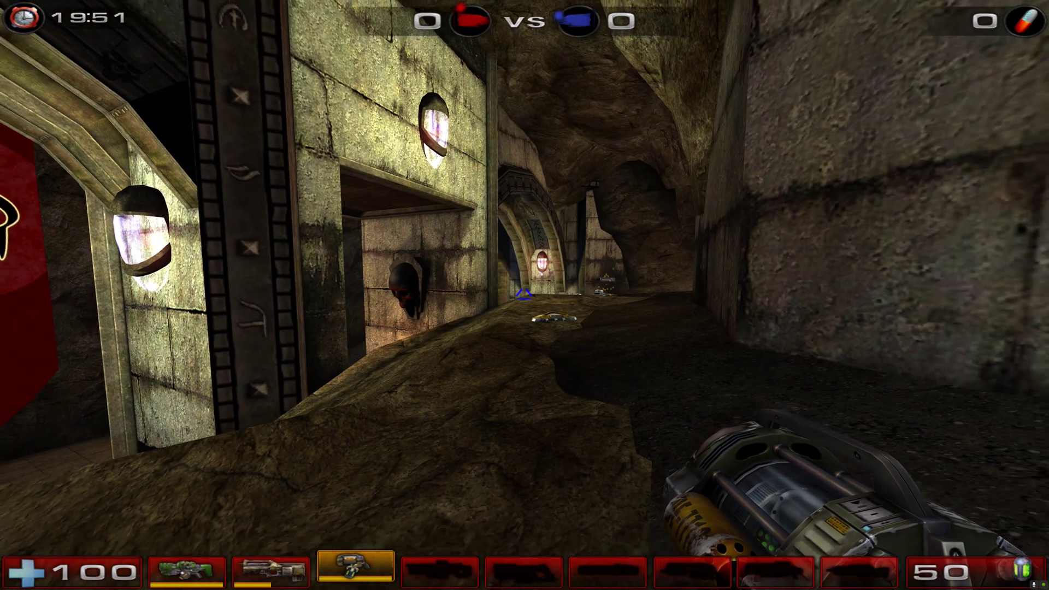
pyautogui.press('w')
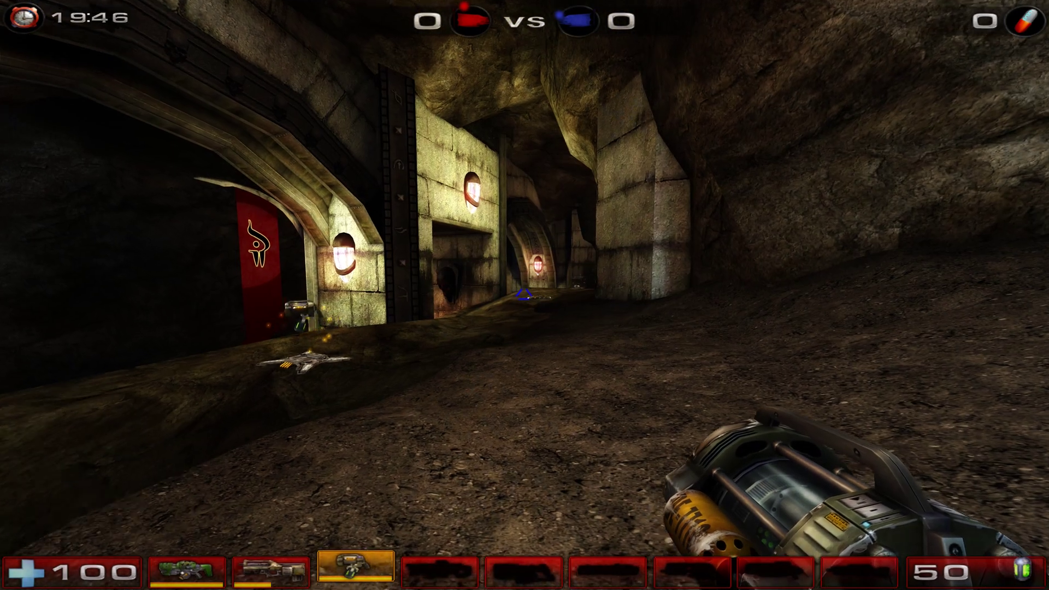
pyautogui.press('w')
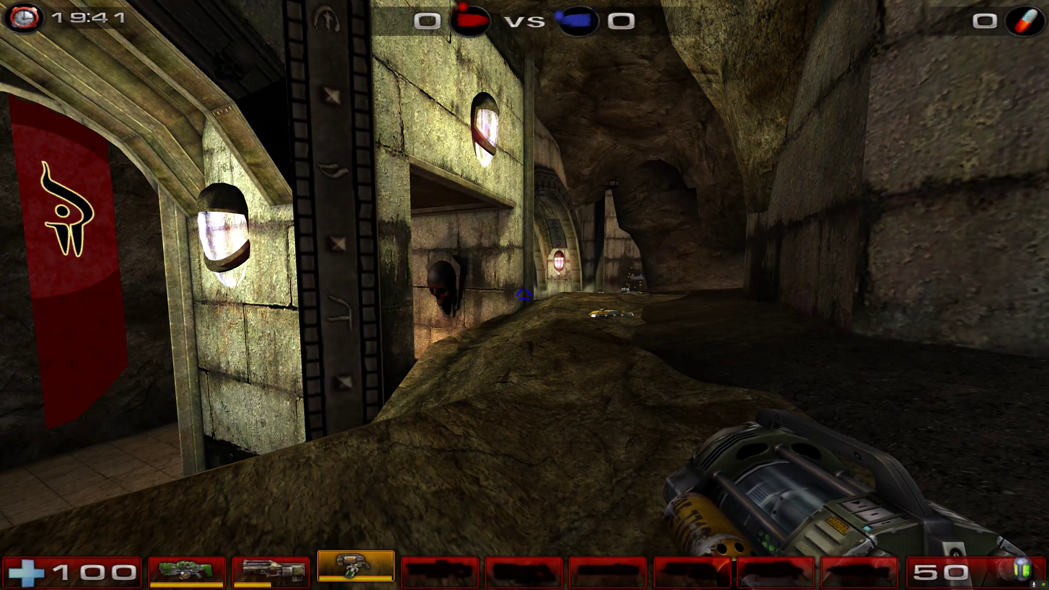
pyautogui.press('w')
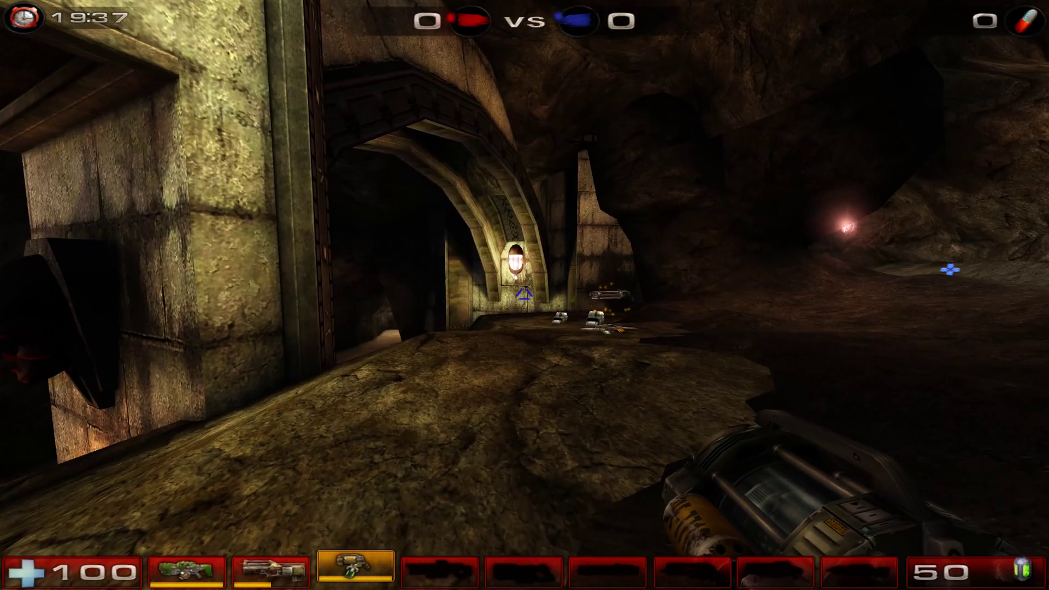
pyautogui.press('w')
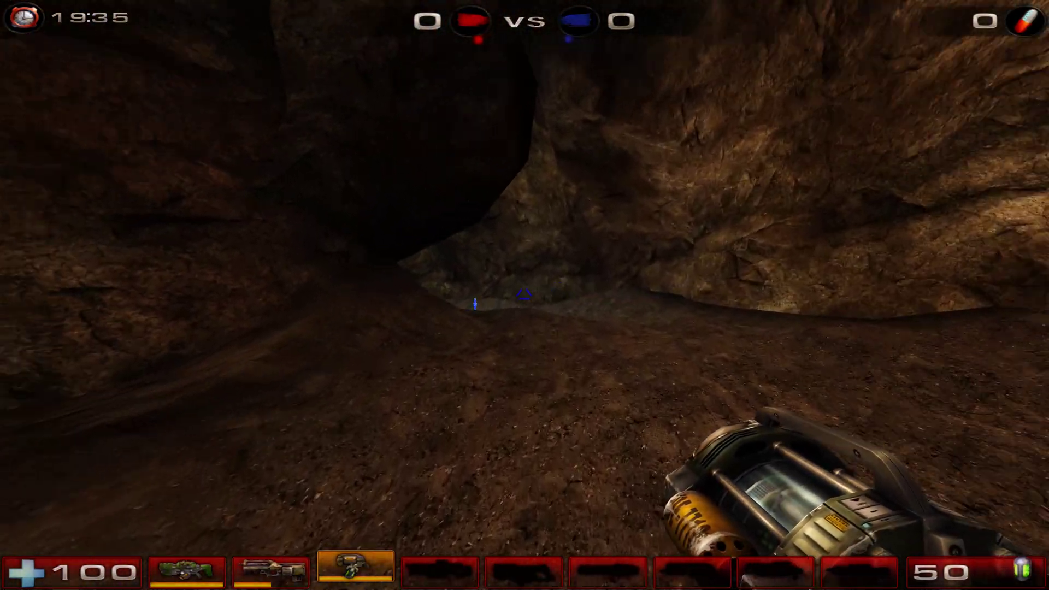
# Step: Inspect the lighting of the night sky, forest and water around the shield pickup outside the cave
pyautogui.press('w')
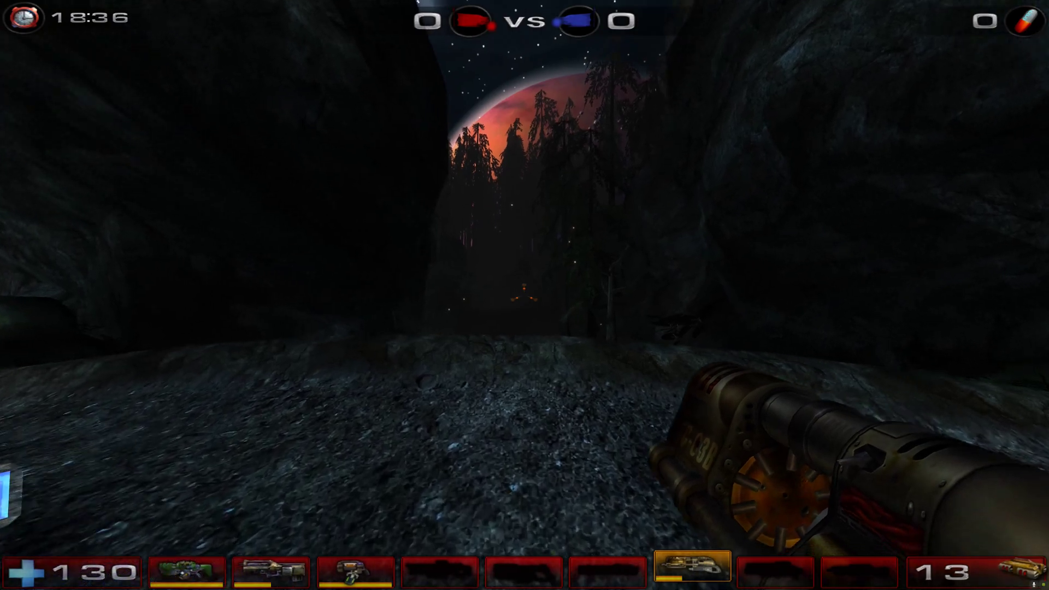
pyautogui.press('w')
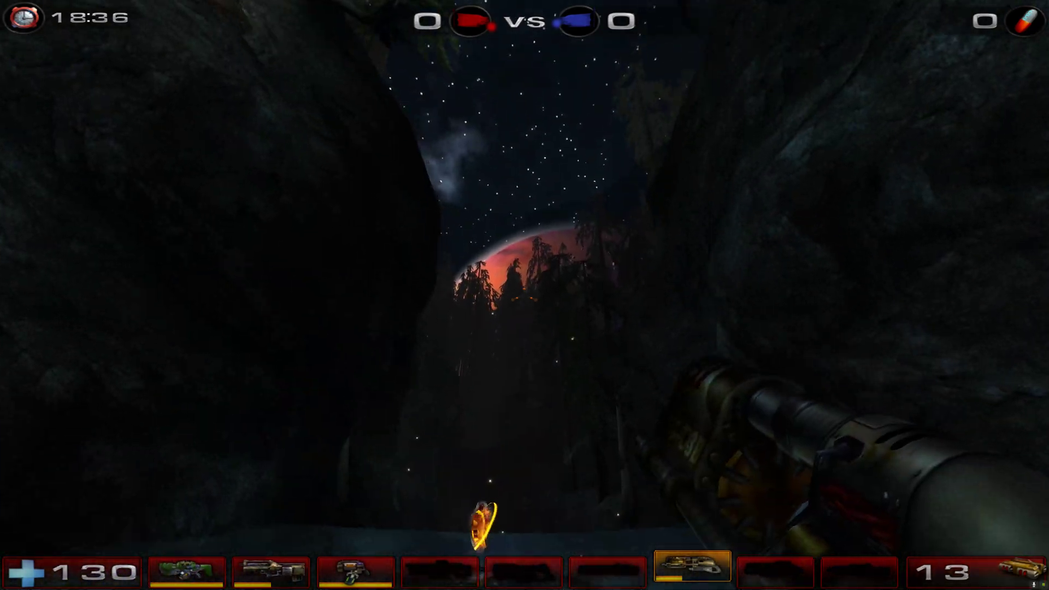
pyautogui.press('s')
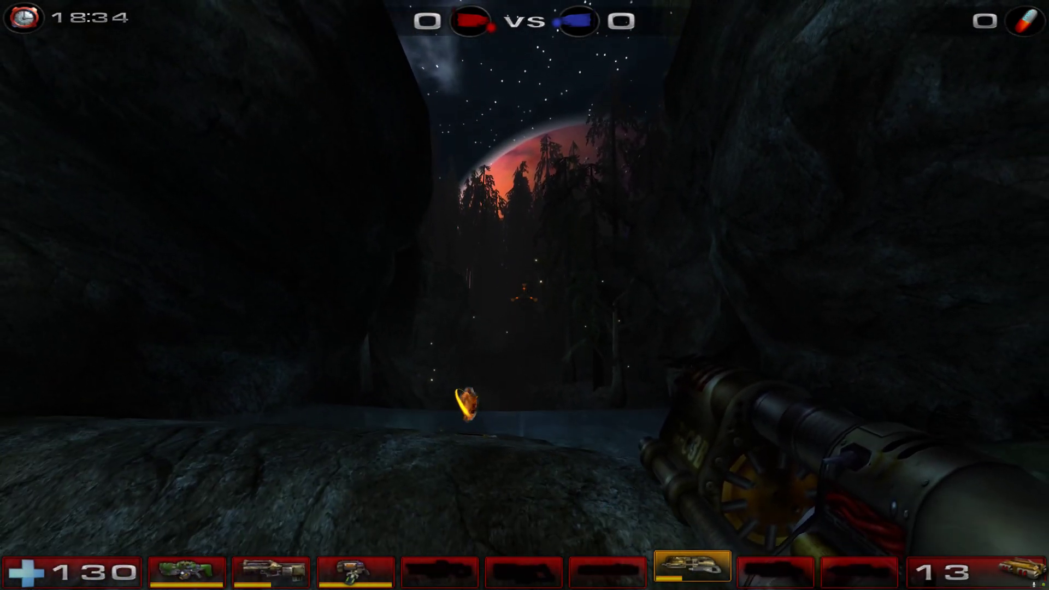
pyautogui.press('w')
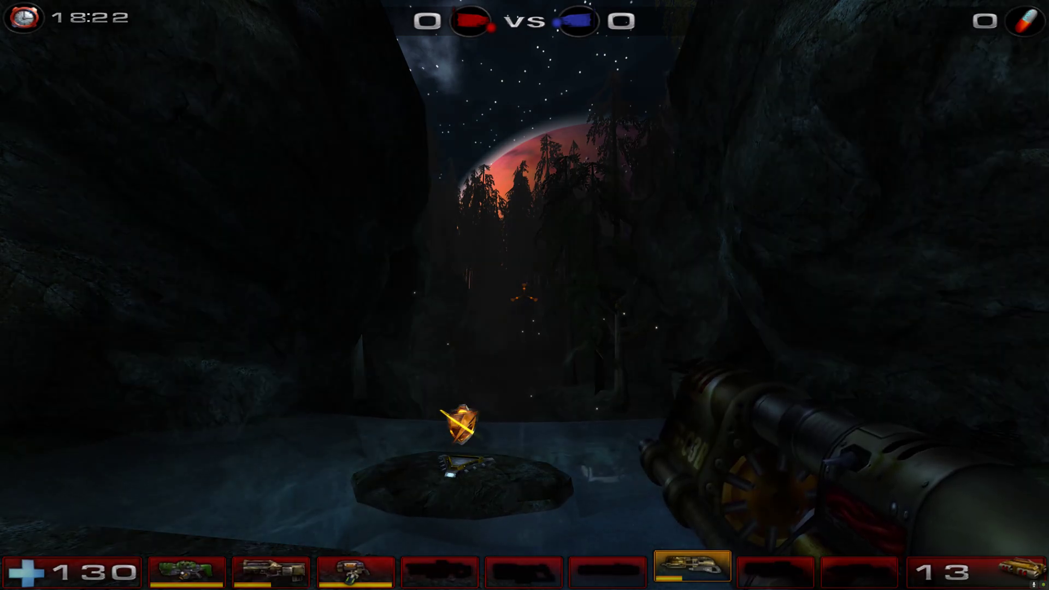
pyautogui.press('w')
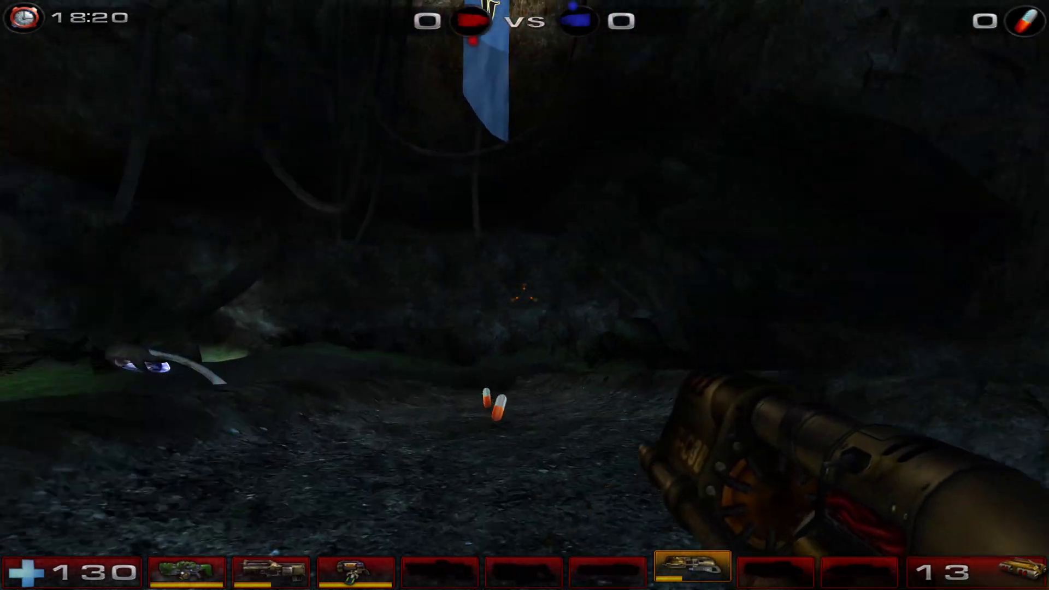
# Step: Walk through the dark cave and the blue base's arches, then examine the lighting around the glowing blue crystals
pyautogui.press('w')
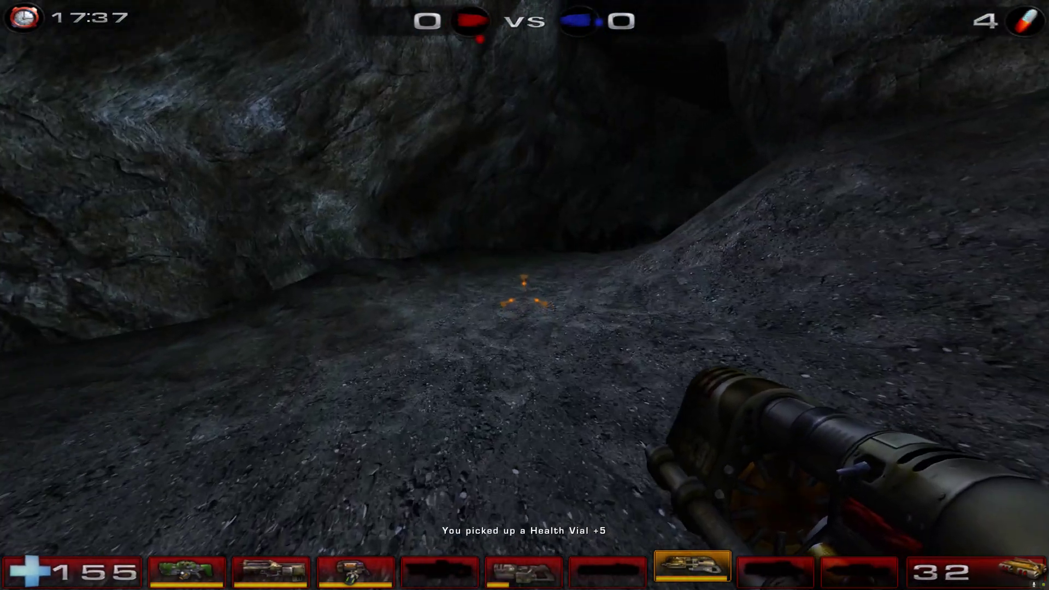
pyautogui.press('w')
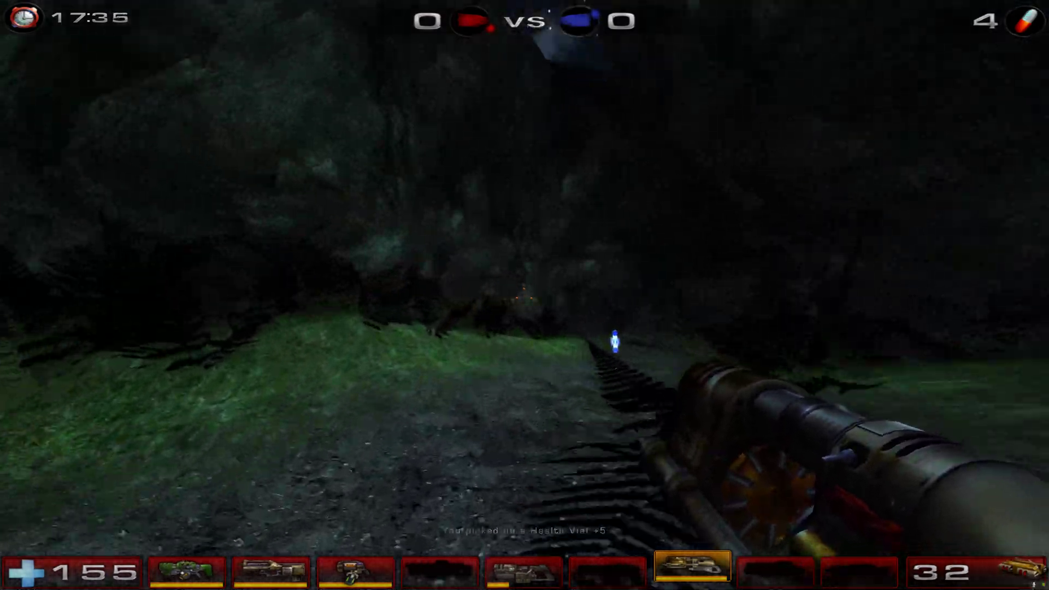
pyautogui.press('w')
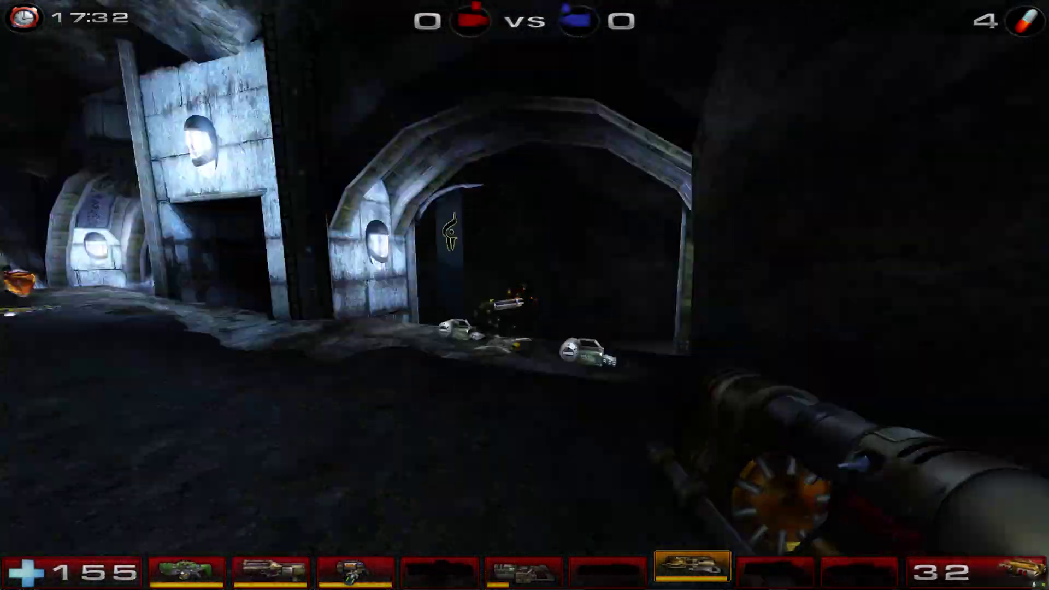
pyautogui.press('w')
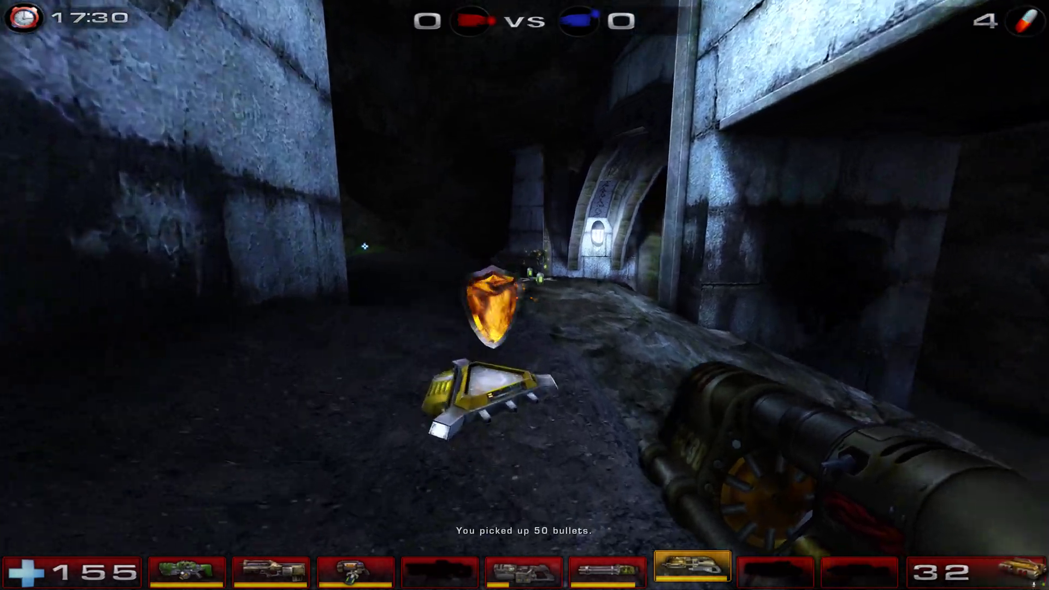
pyautogui.press('w')
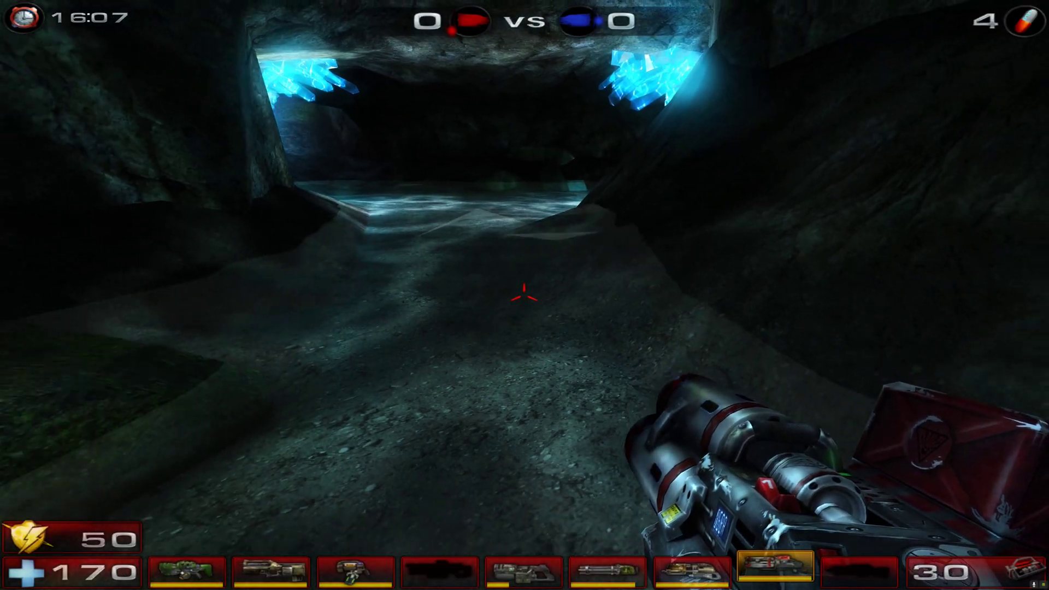
pyautogui.press('w')
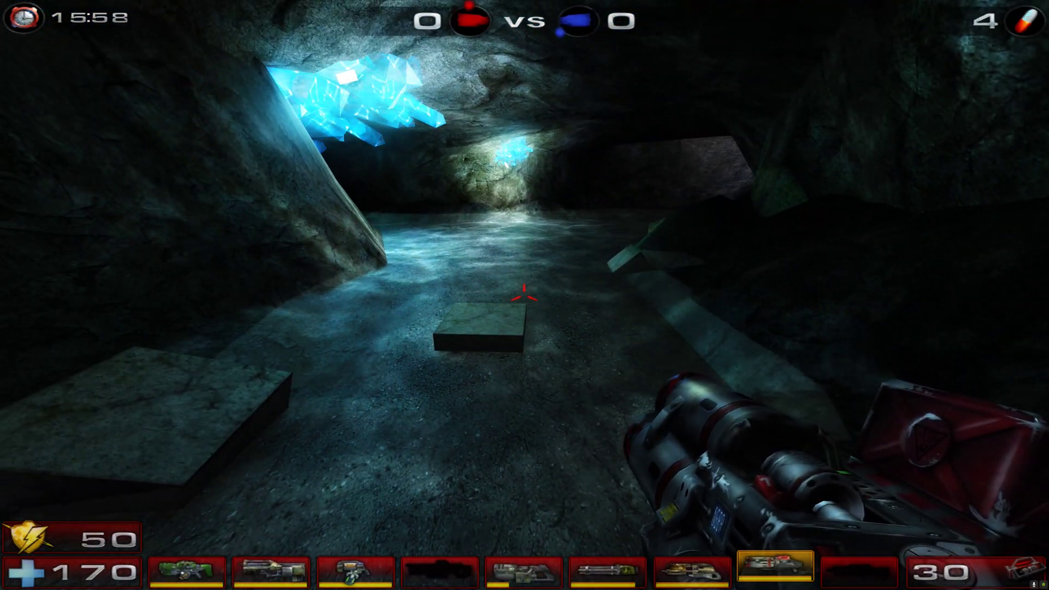
pyautogui.press('w')
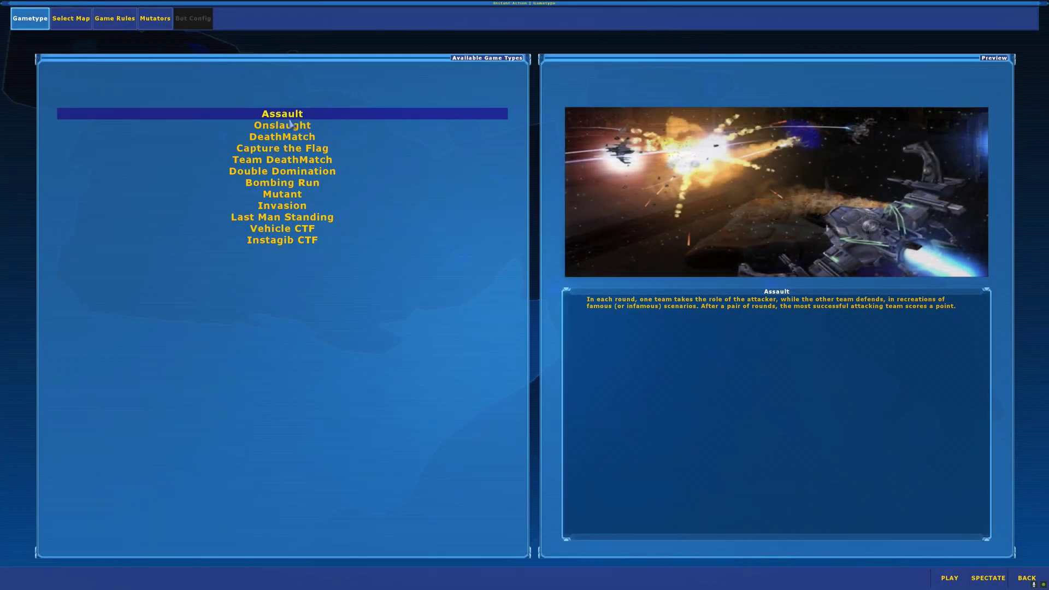
# Step: Start an Onslaught match, join it and move out of the red base past the weapon locker
pyautogui.doubleClick(291, 128)
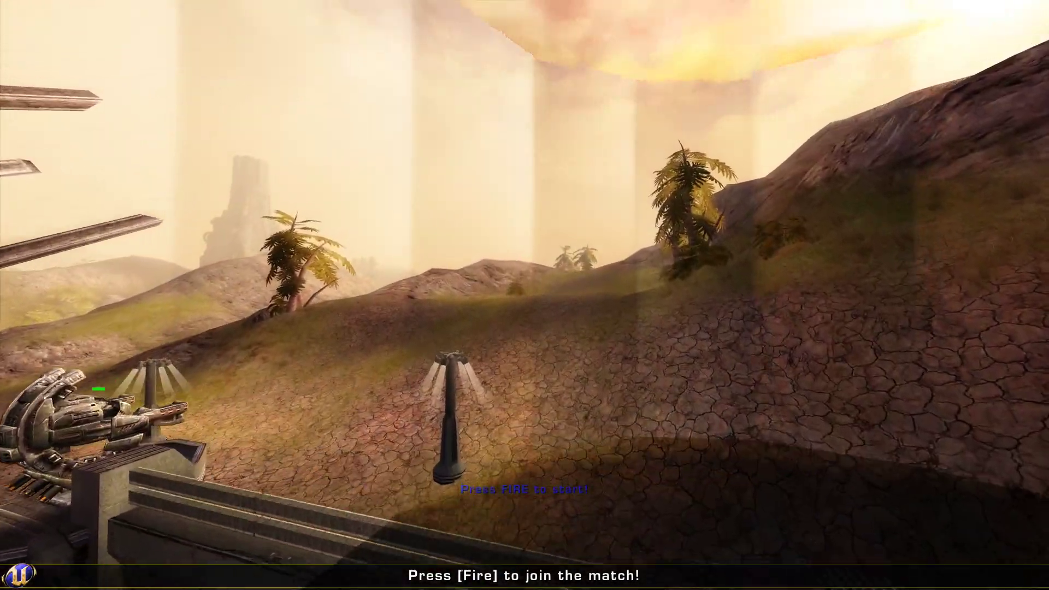
pyautogui.click(524, 294)
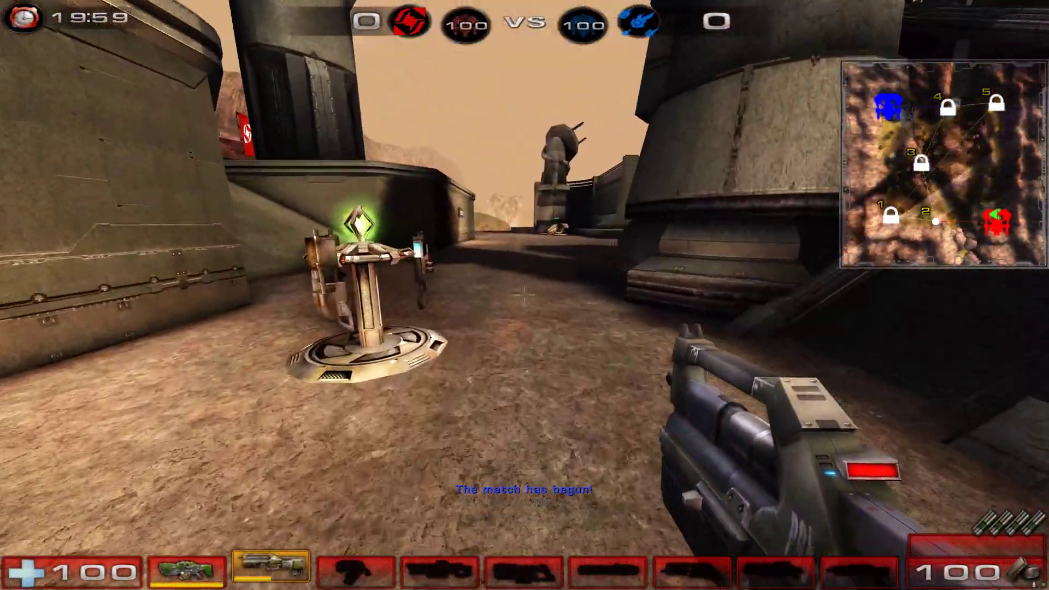
pyautogui.press('w')
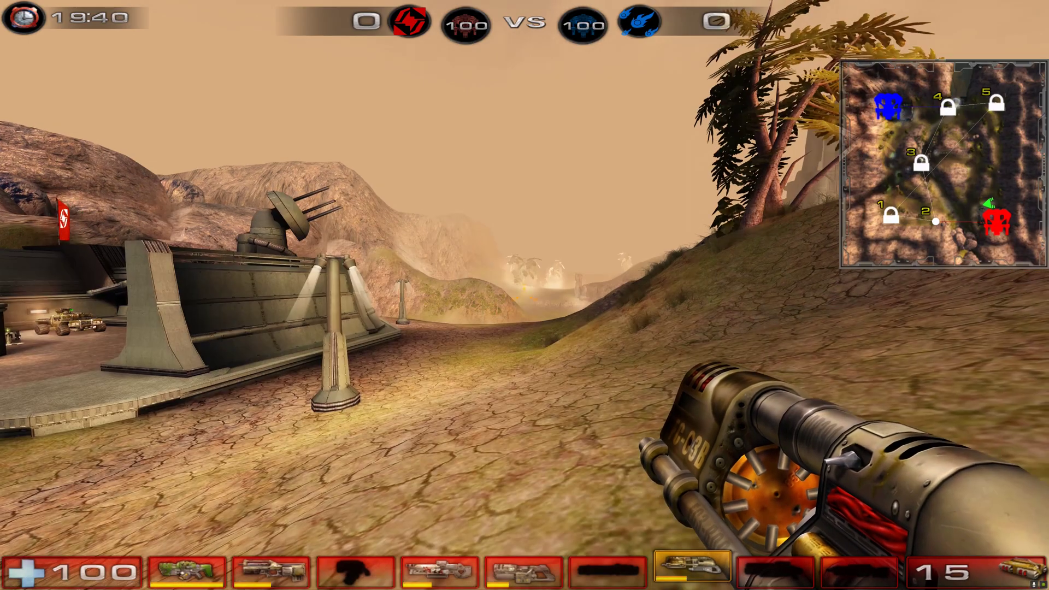
# Step: Walk past the turret wall and up the grassy slope to compare the lighting on the valley and hills
pyautogui.press('w')
pyautogui.press('w')
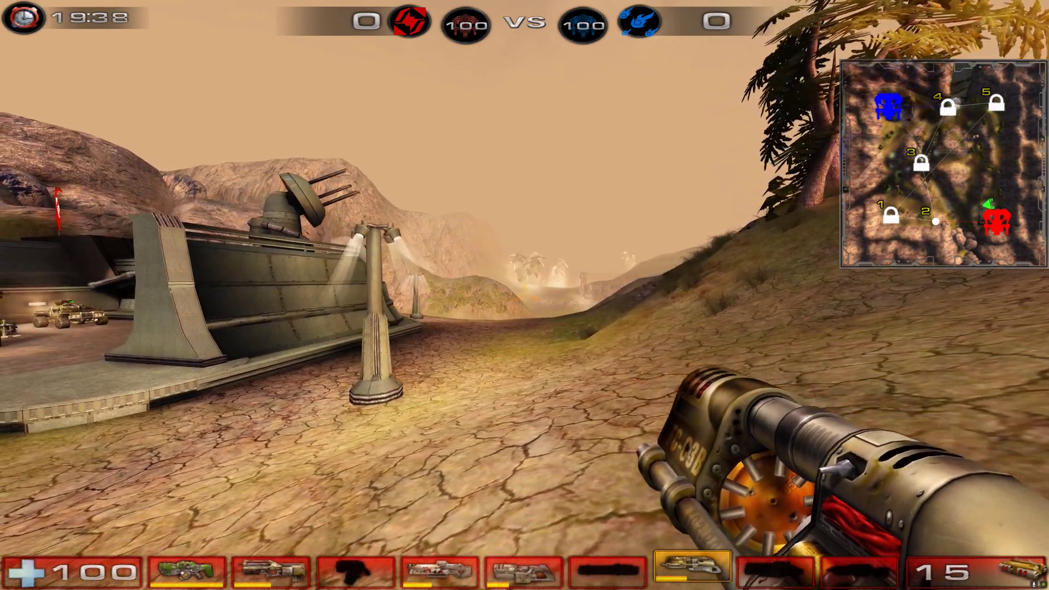
pyautogui.press('w')
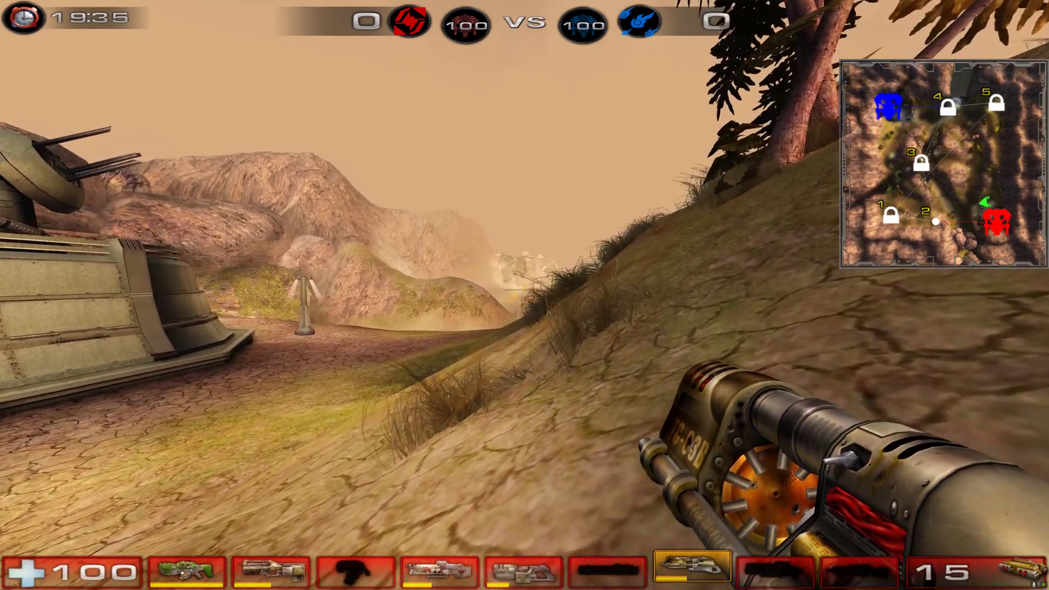
pyautogui.press('w')
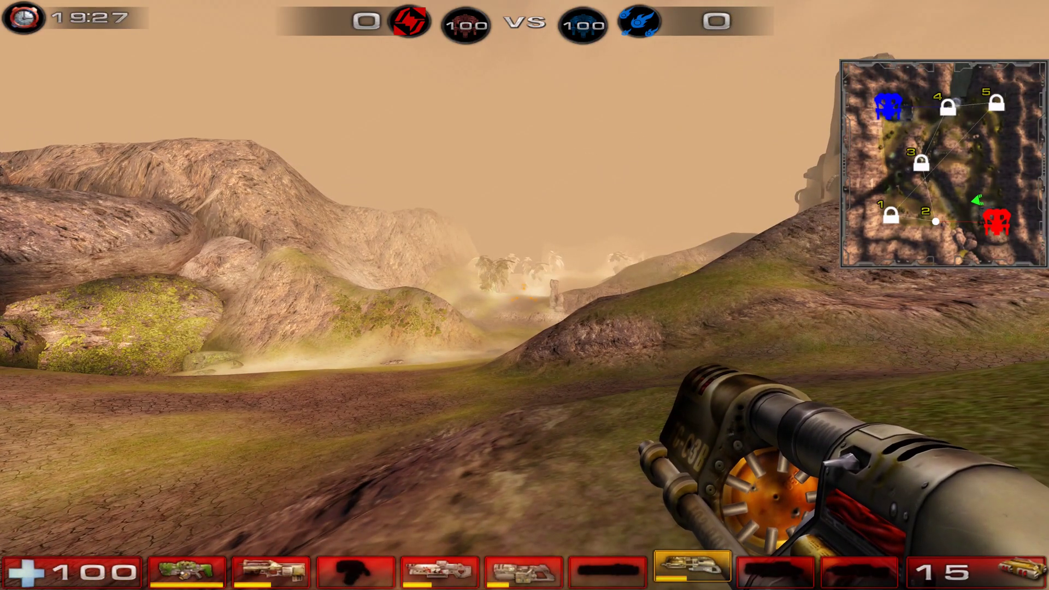
# Step: Open the ReShade overlay, adjust Sky Color Intensity in the ray-tracing shader's blending settings, and close the overlay
pyautogui.press('Home')
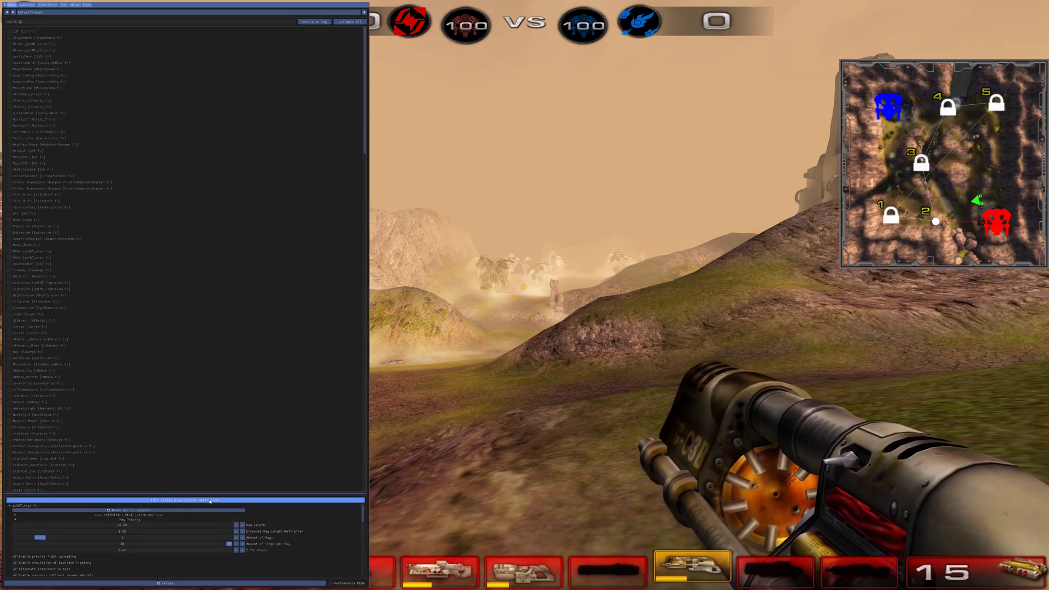
pyautogui.click(336, 534)
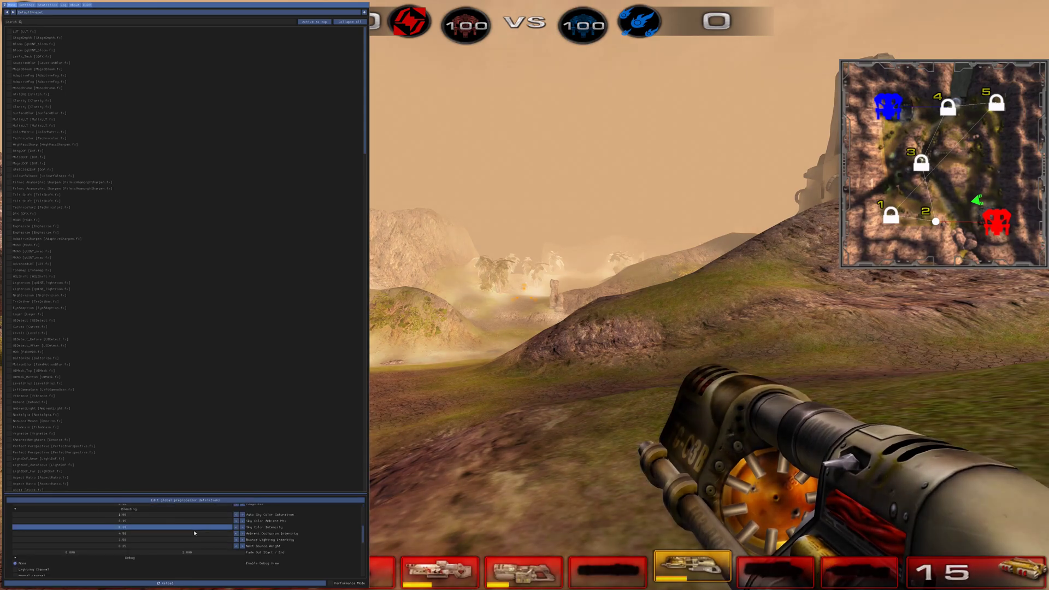
pyautogui.moveTo(195, 532); pyautogui.dragTo(131, 537)
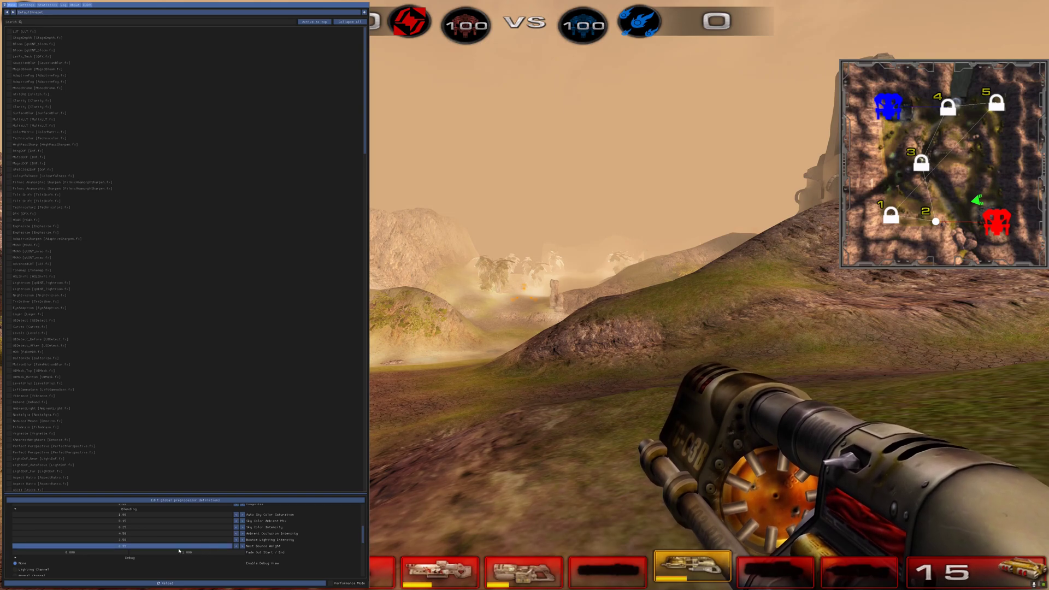
pyautogui.scroll(3, 178, 554)
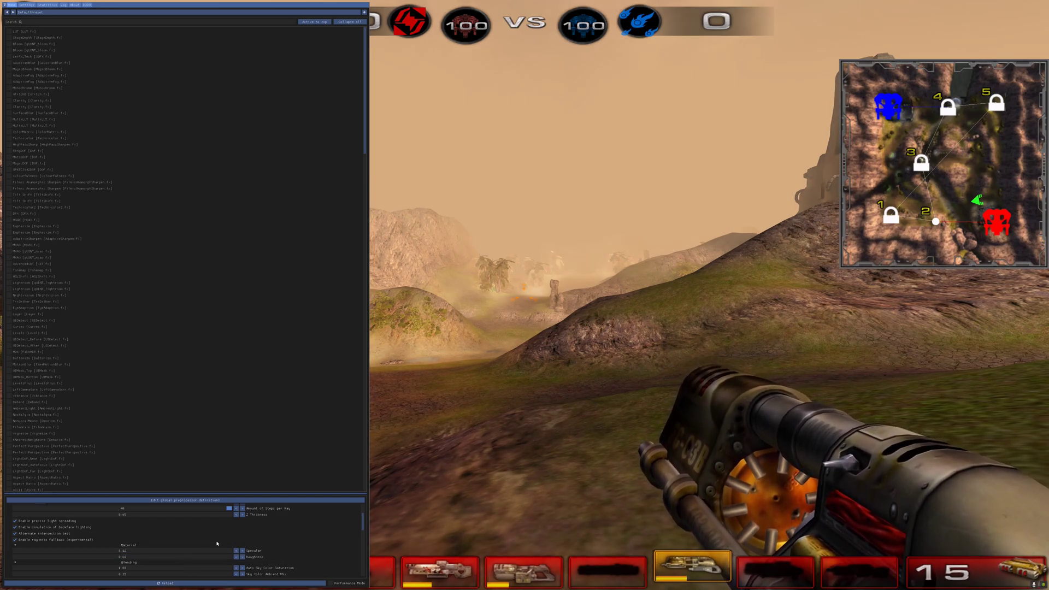
pyautogui.press('Home')
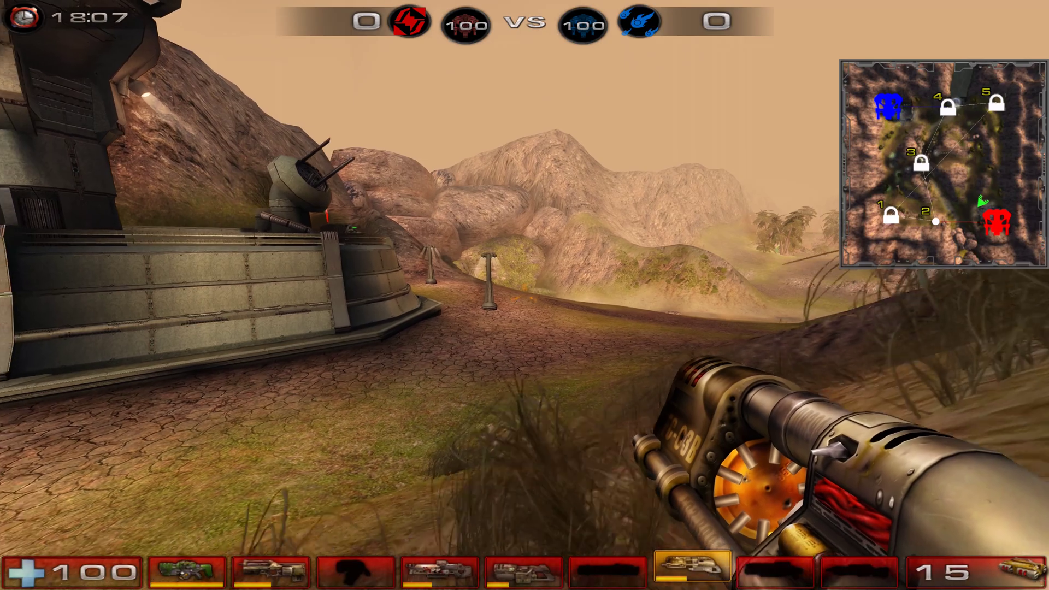
# Step: Toggle the ray-traced effects off and on while walking along the turret wall to compare lighting on the ground, grass and hills
pyautogui.press('End')
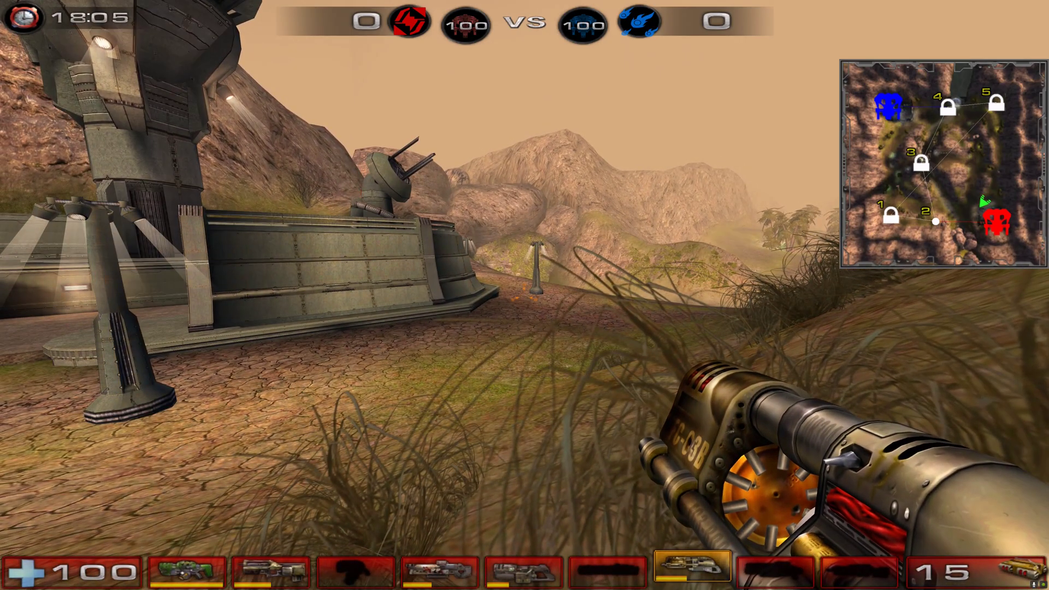
pyautogui.press('End')
pyautogui.press('a')
pyautogui.press('w')
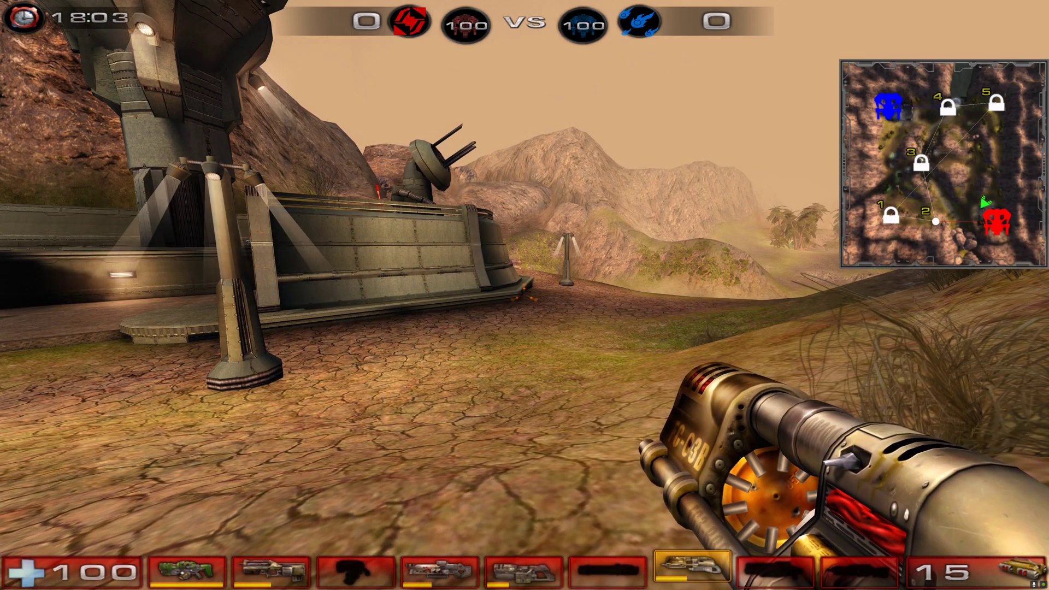
pyautogui.press('End')
pyautogui.press('End')
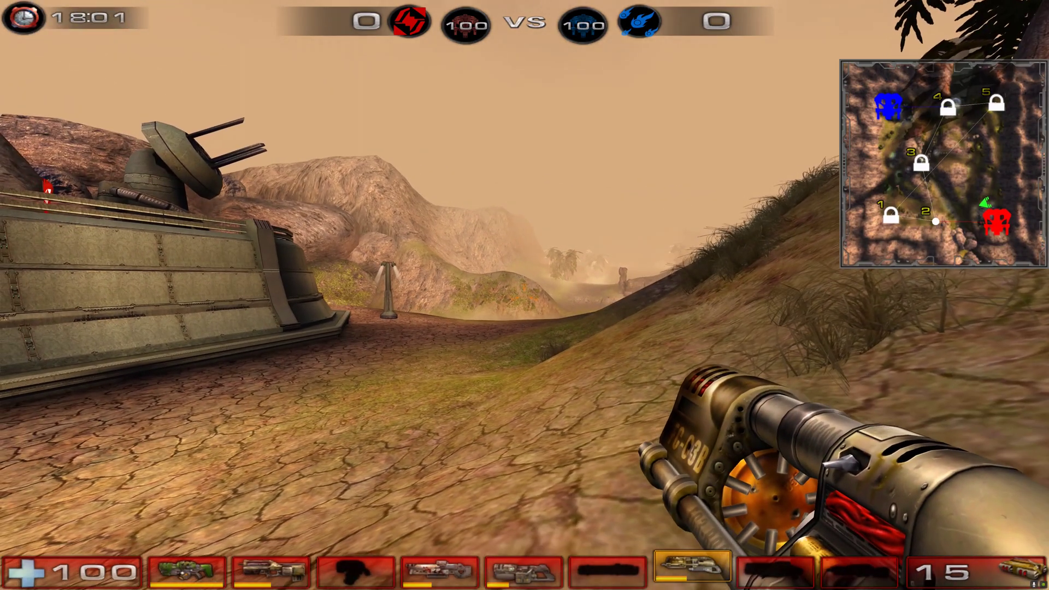
pyautogui.press('w')
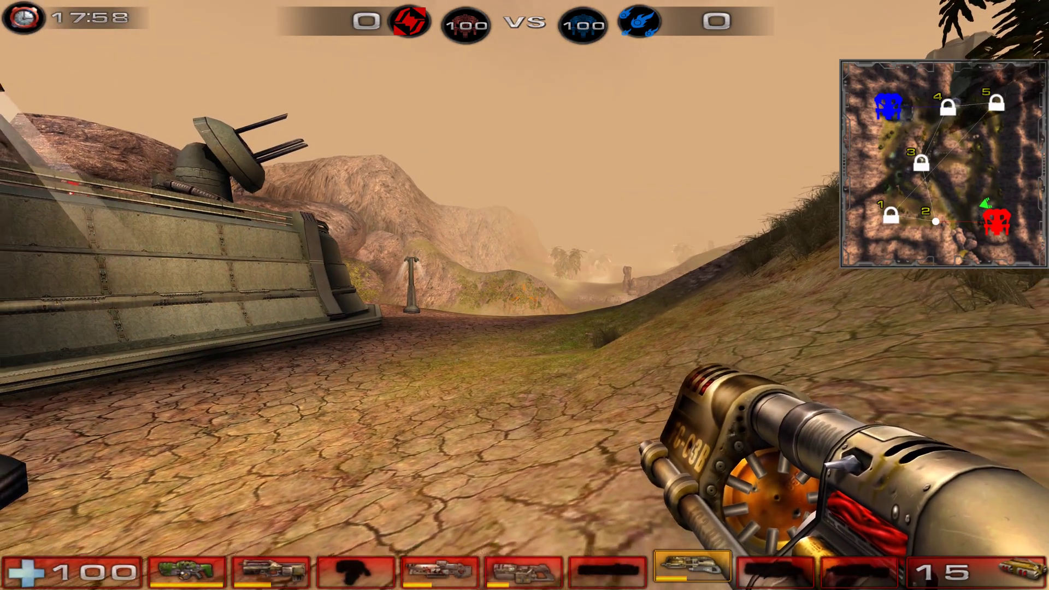
# Step: Walk around the red base's courtyard to examine the lamp light on the walls and the paving beside the parked vehicles
pyautogui.press('w')
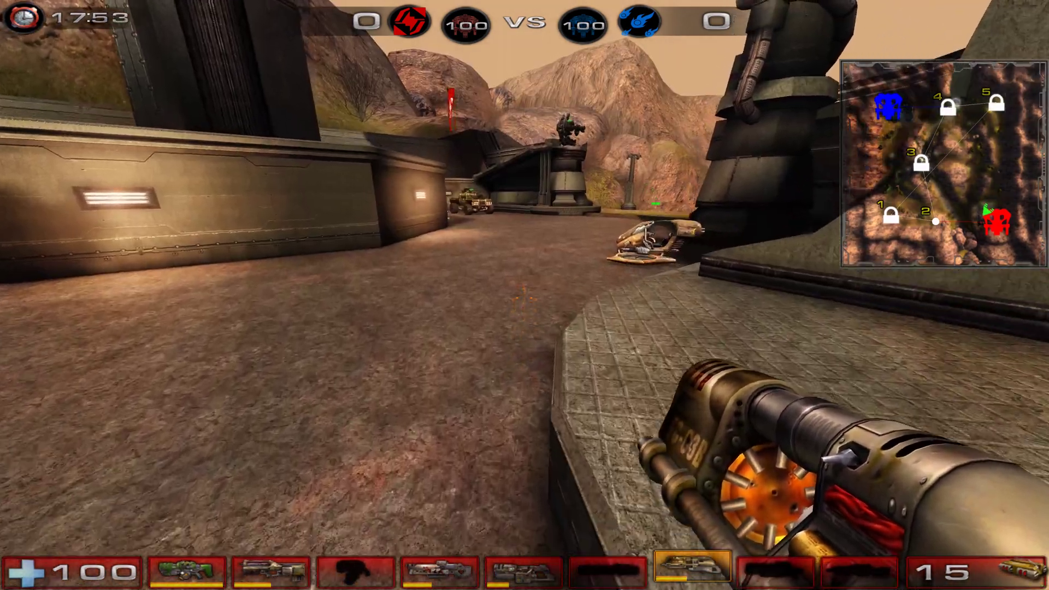
pyautogui.press('w')
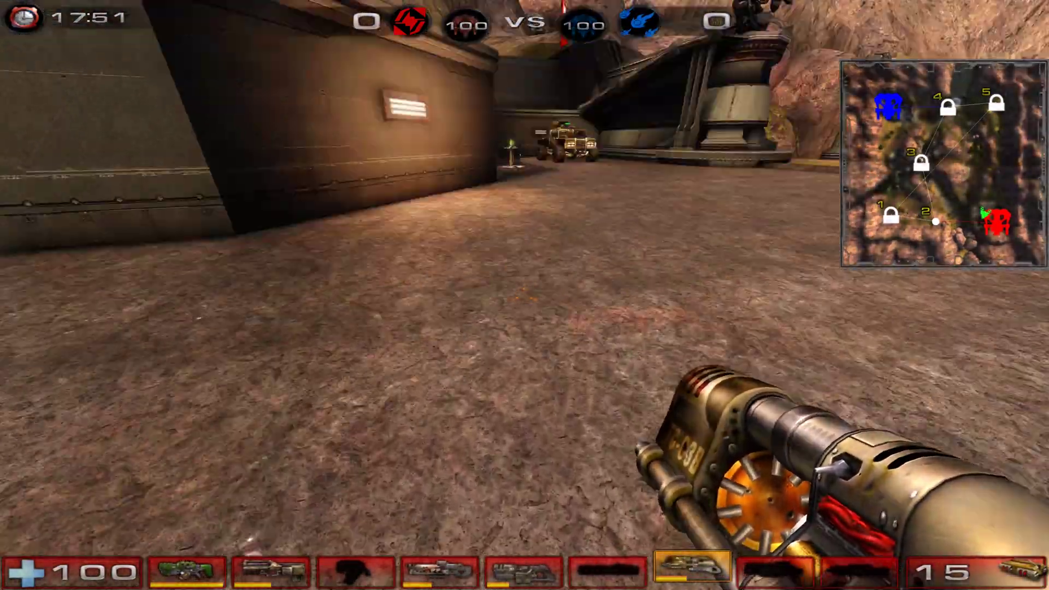
pyautogui.press('w')
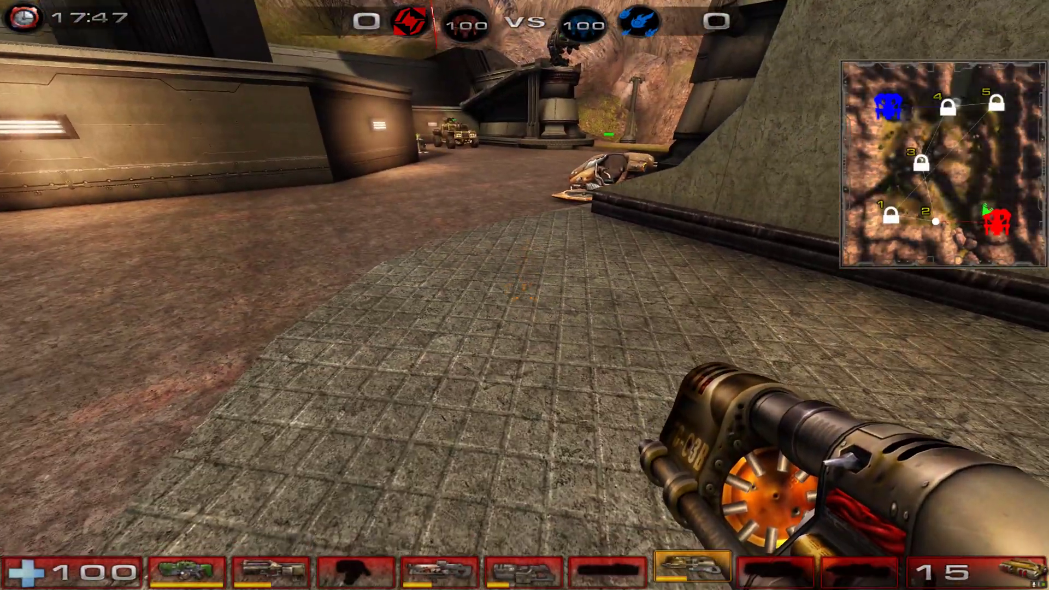
pyautogui.press('Home')
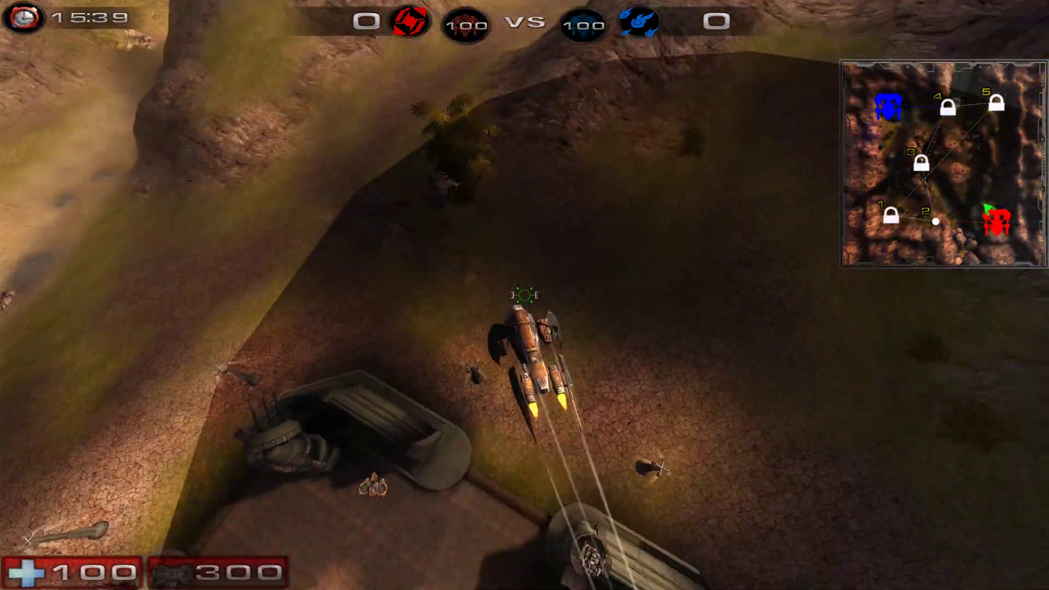
# Step: Fly the Raptor over the base and valley to examine the shading around the aircraft against terrain and sky
pyautogui.press('w')
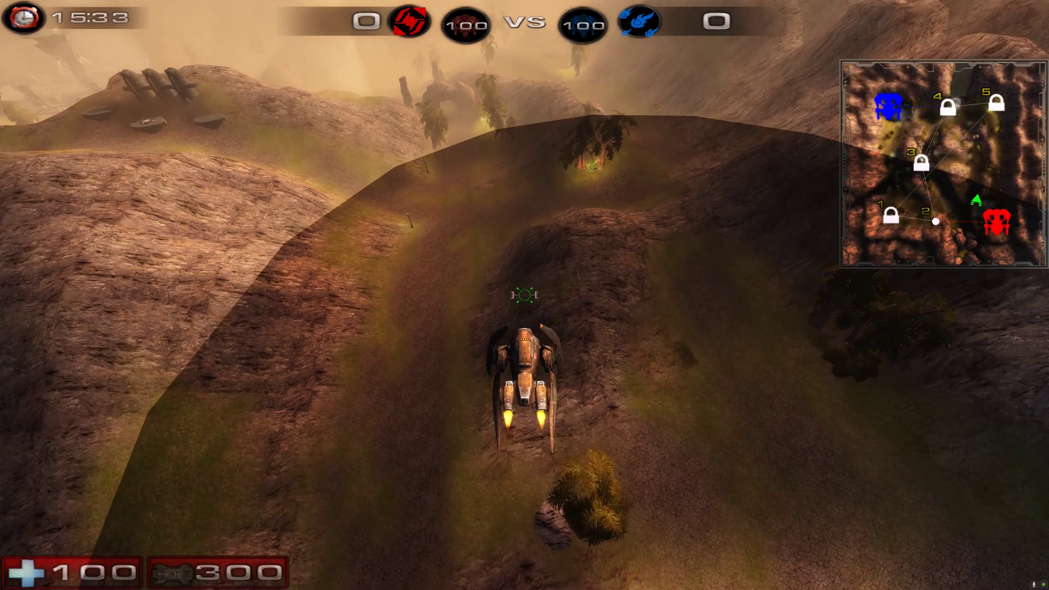
pyautogui.press('w')
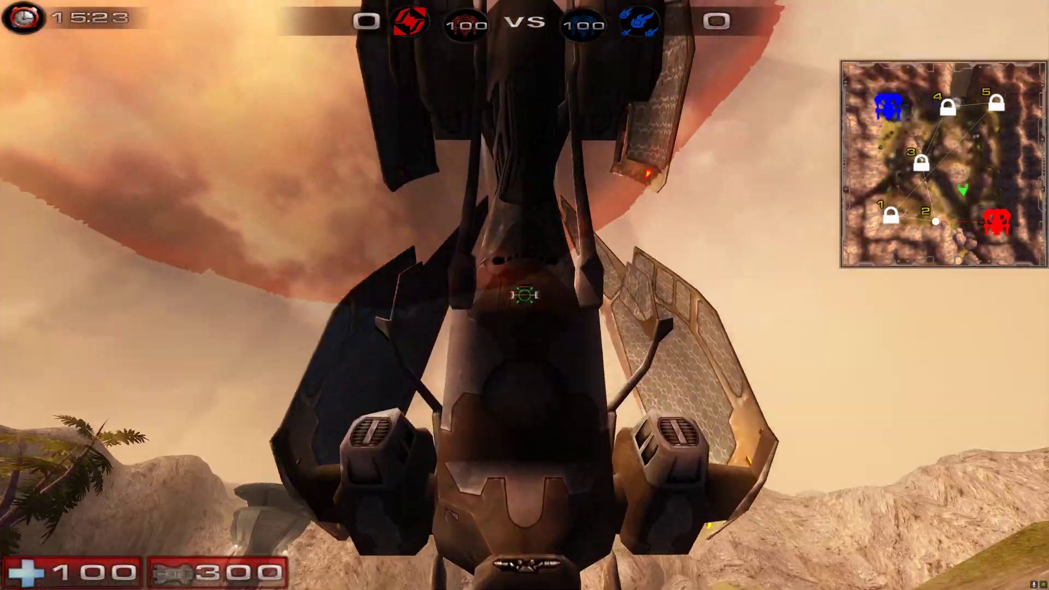
pyautogui.press('w')
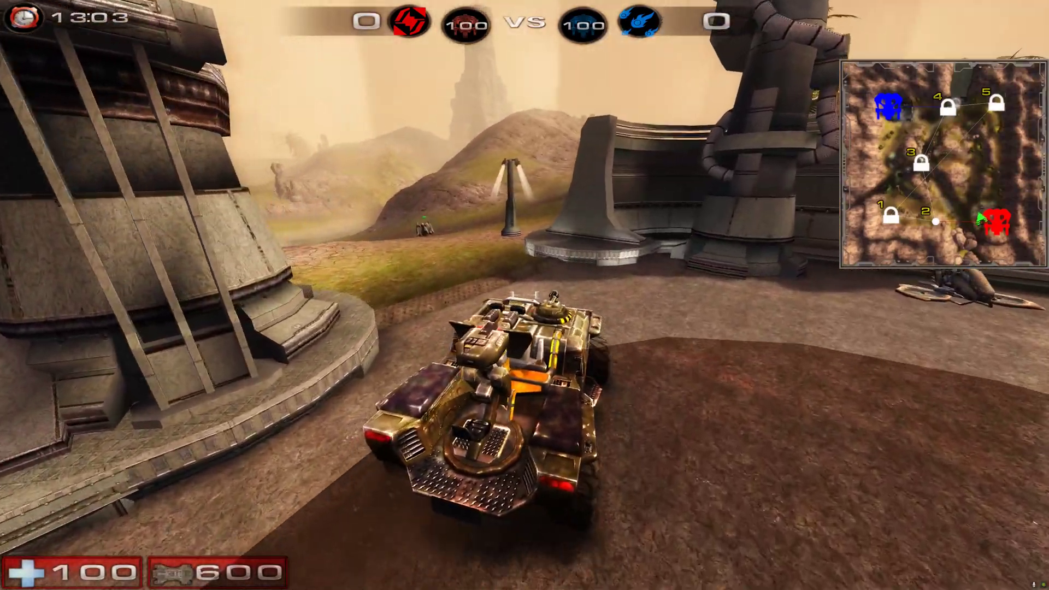
# Step: Drive the Hellbender out of the red base and across the valley to inspect the lighting on the terrain and vehicle
pyautogui.press('w')
pyautogui.press('a')
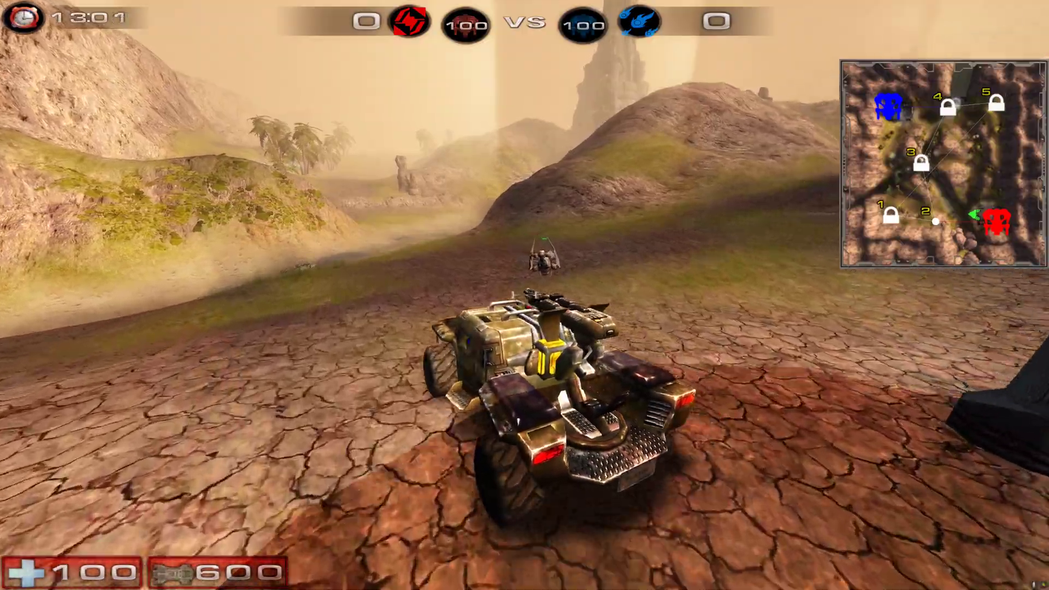
pyautogui.press('w')
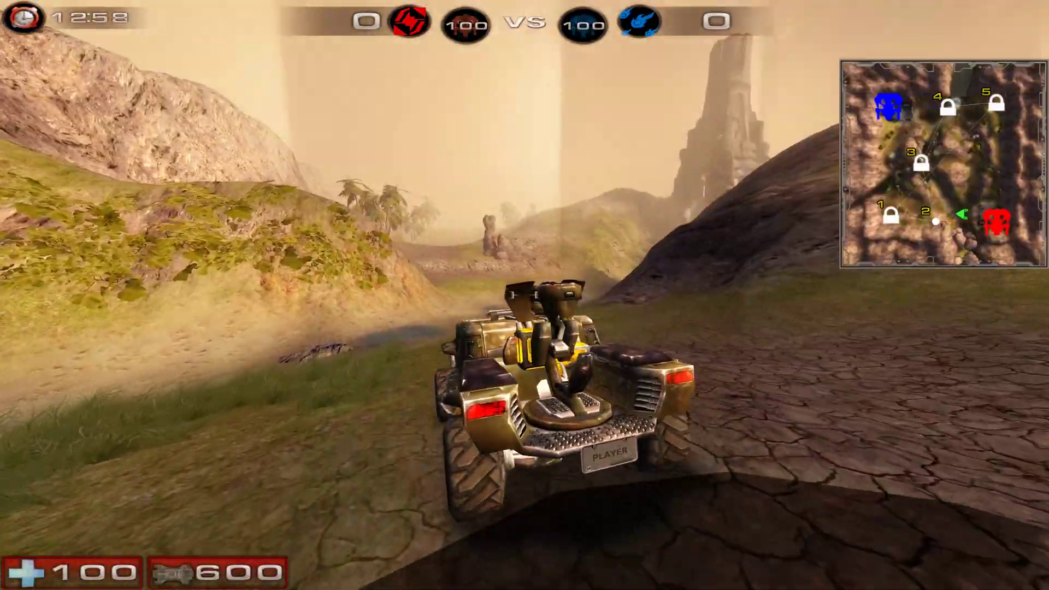
pyautogui.press('w')
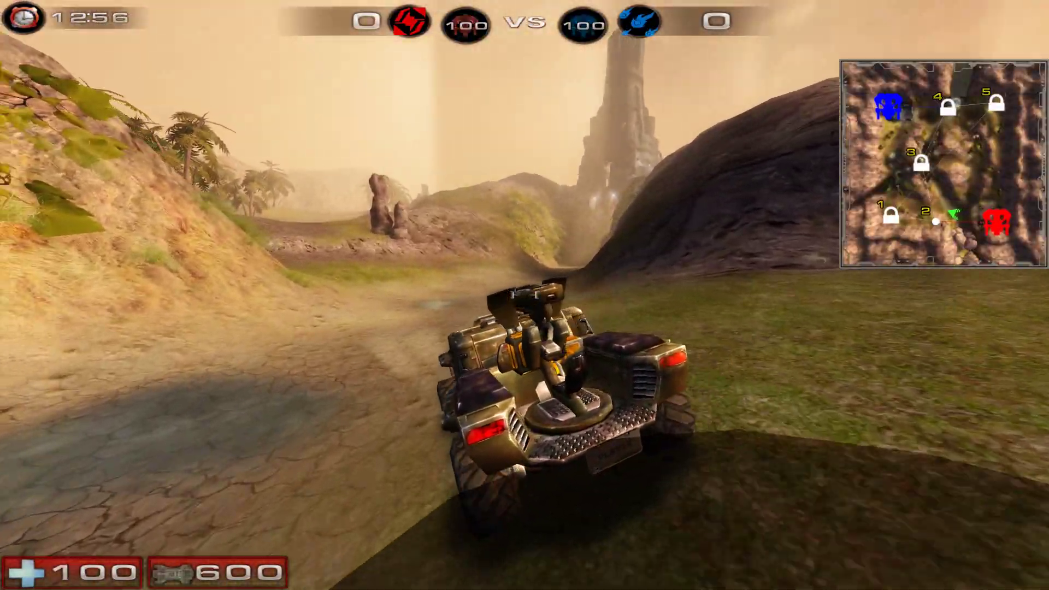
pyautogui.press('w')
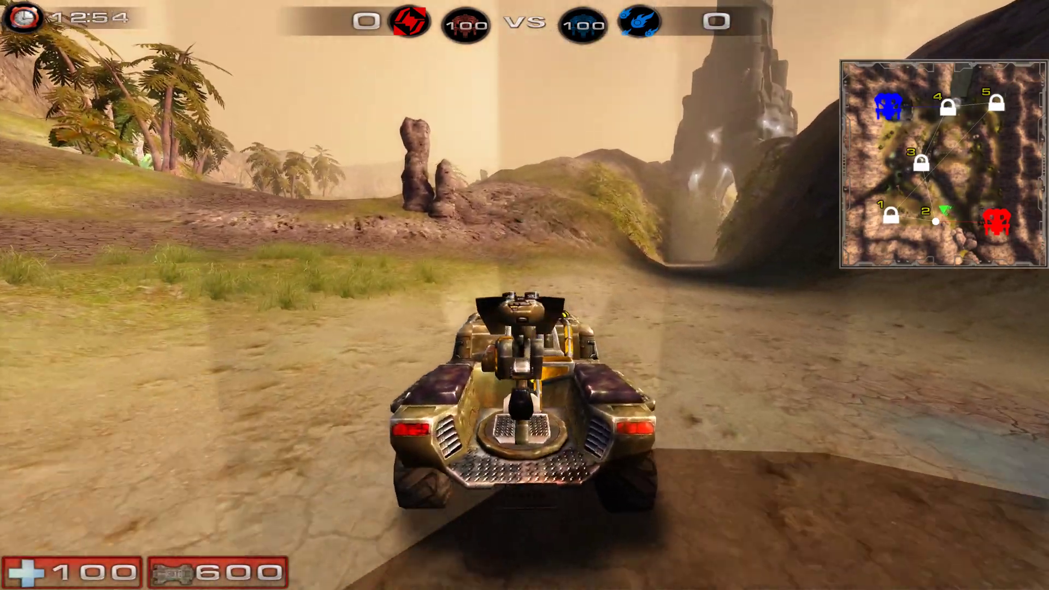
# Step: Drive the Hellbender through the narrow canyon toward the central tower to examine the shading in the dark passage
pyautogui.press('w')
pyautogui.press('w')
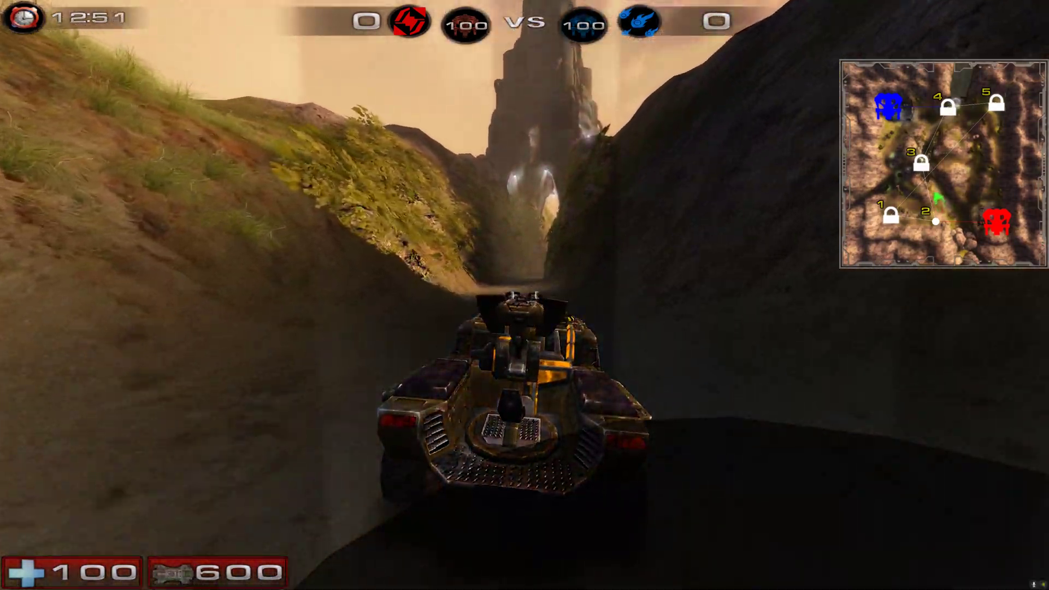
pyautogui.press('w')
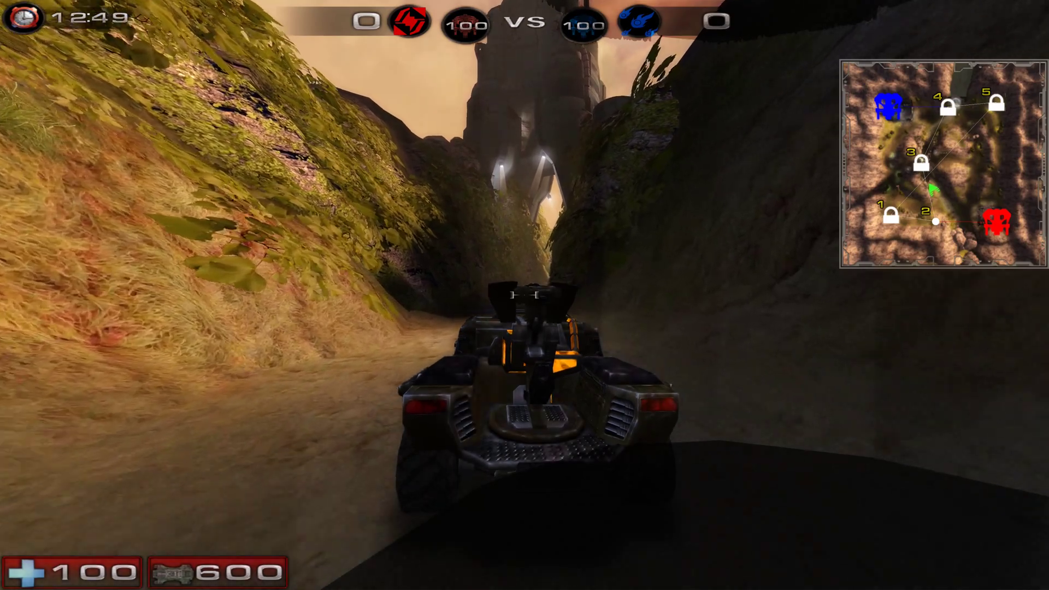
pyautogui.press('w')
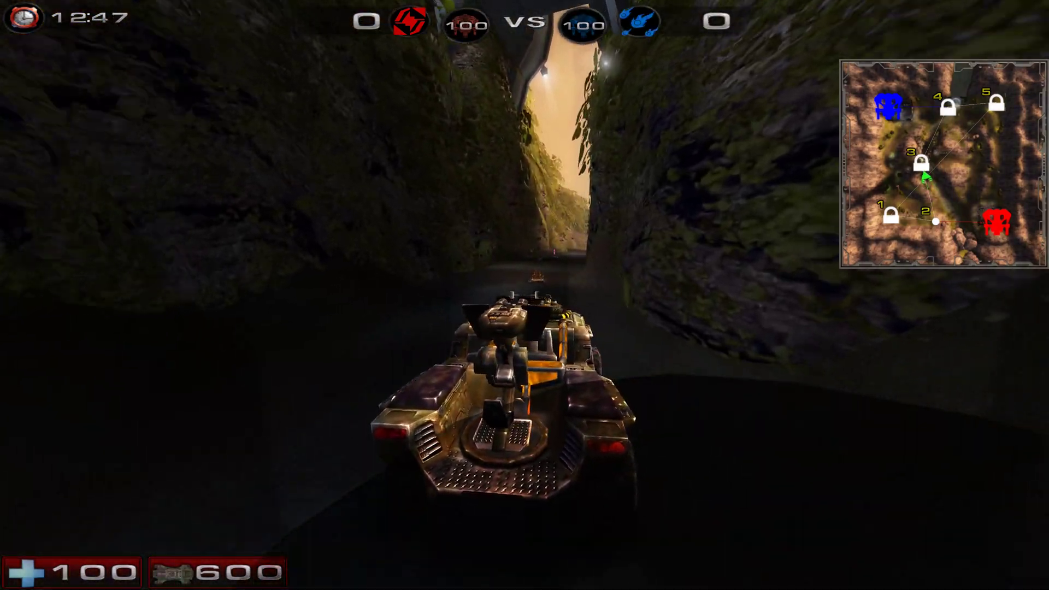
pyautogui.press('w')
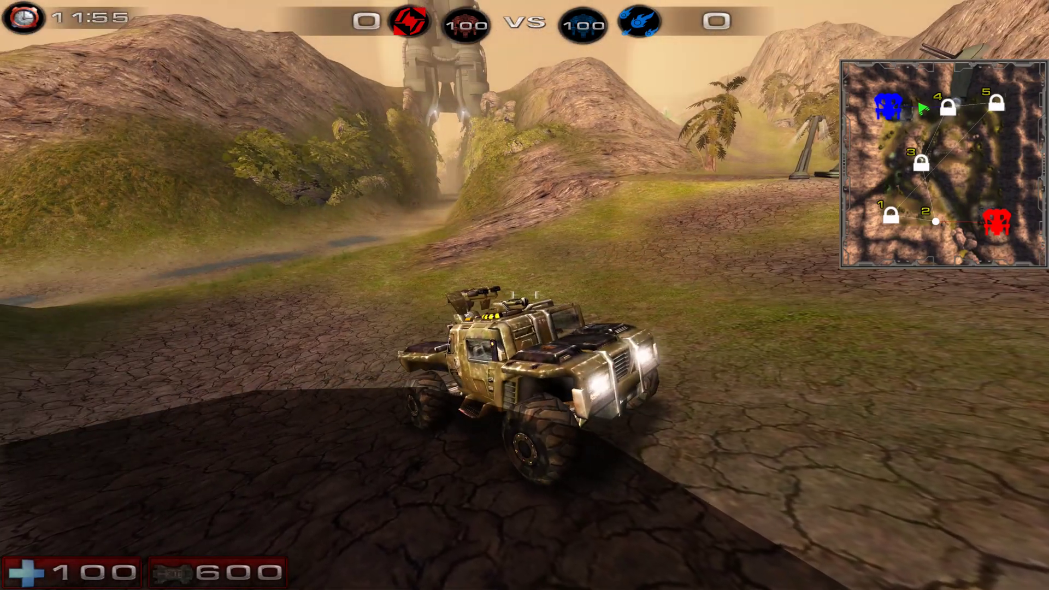
# Step: Leave the vehicle and climb the rocky hill beside the central tower to examine the lighting on the tower and landscape
pyautogui.press('e')
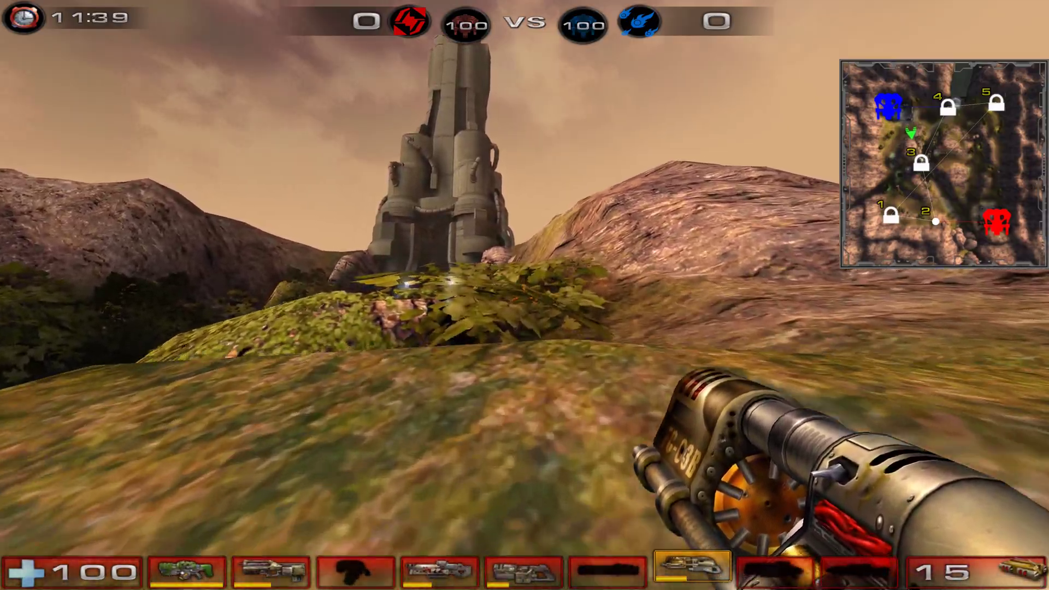
pyautogui.press('w')
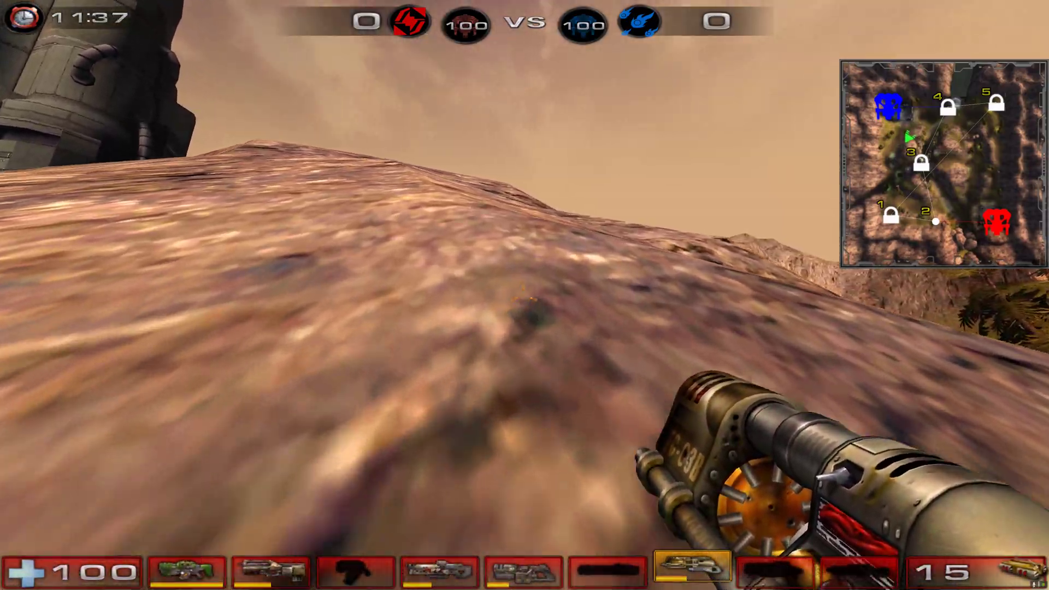
pyautogui.press('w')
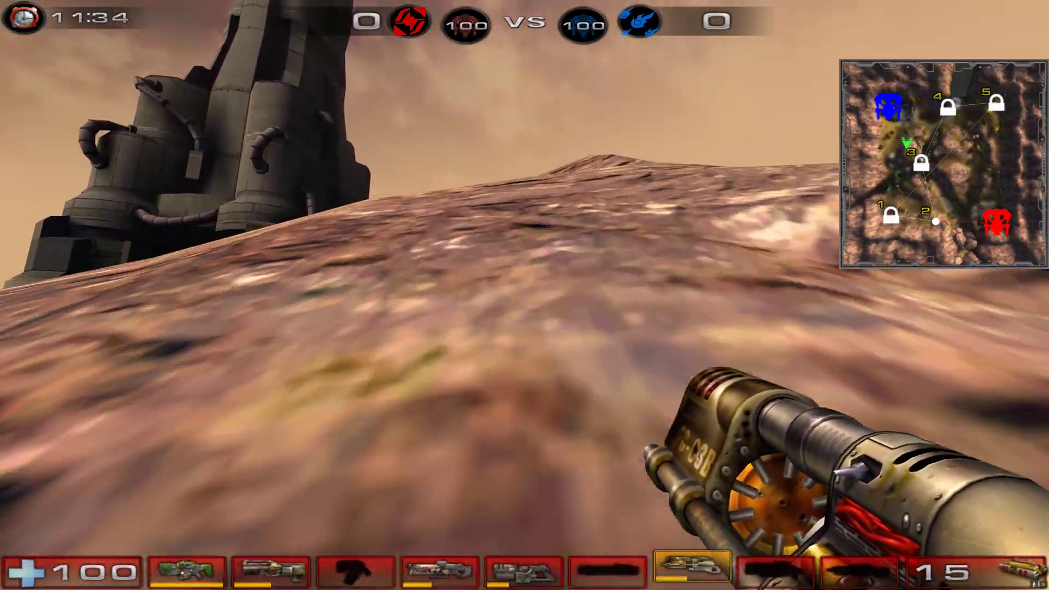
pyautogui.press('w')
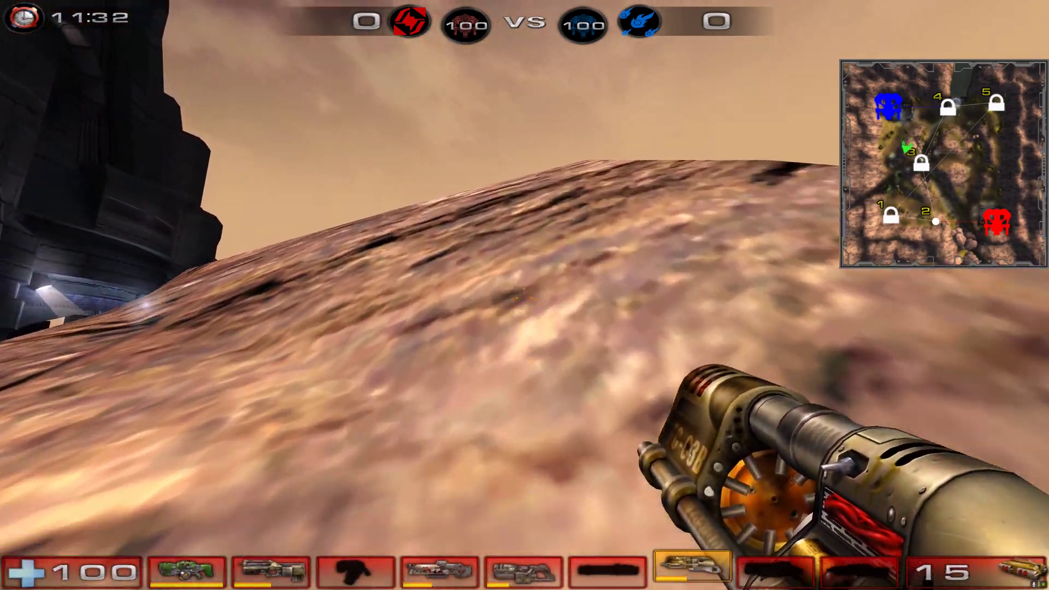
pyautogui.press('w')
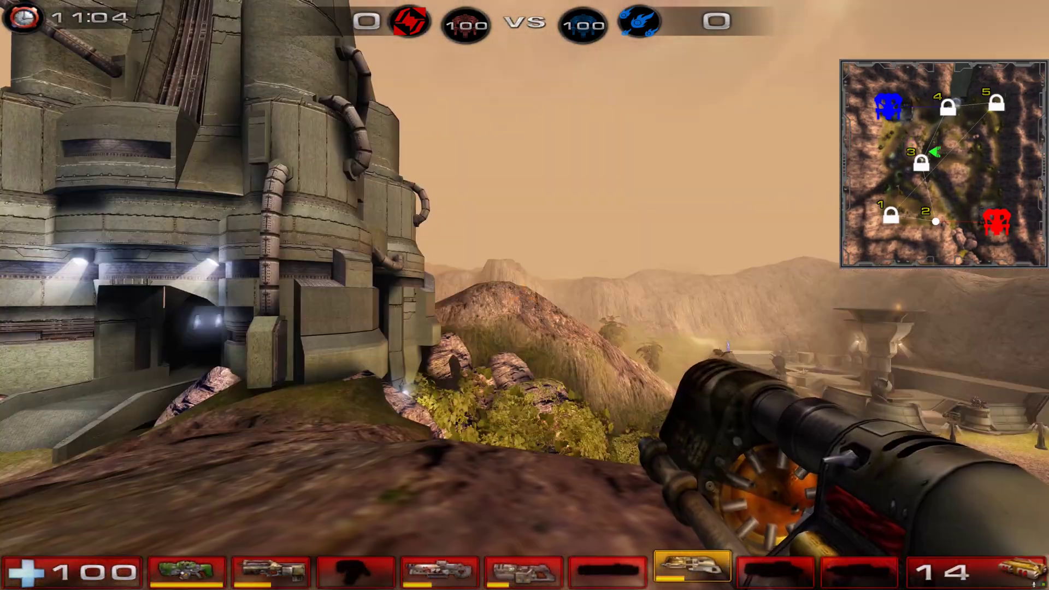
pyautogui.press('w')
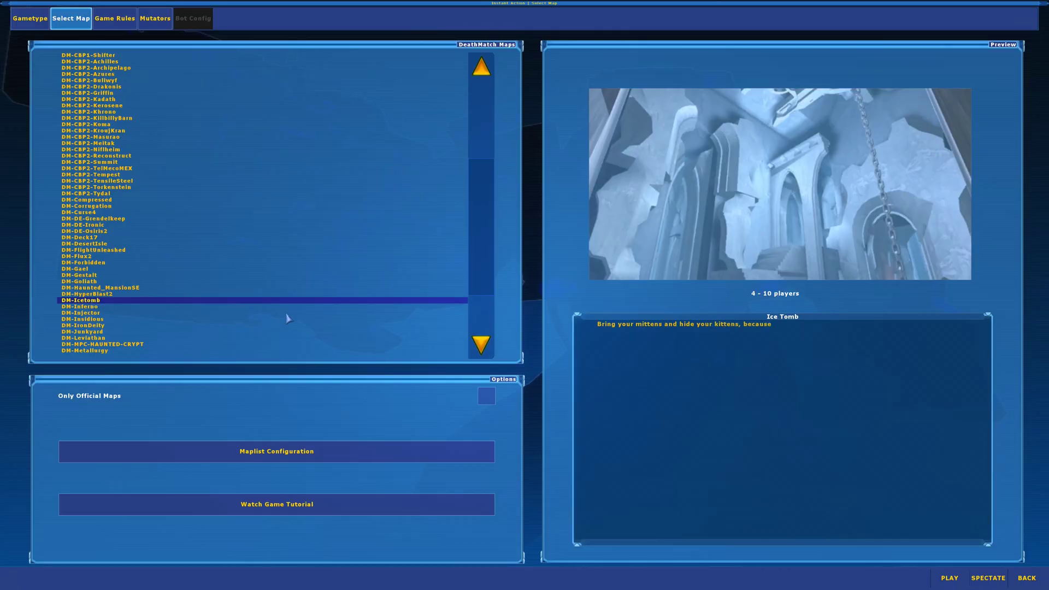
# Step: Start a Deathmatch game on DM-Icetomb and walk past the blue crystals and icy walls to the stone hall
pyautogui.click(949, 578)
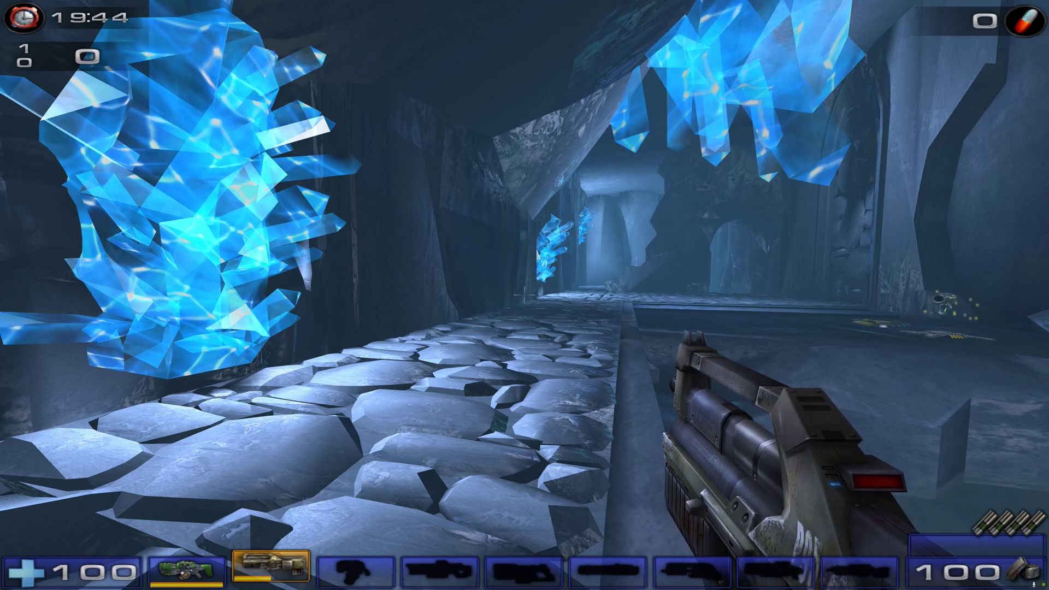
pyautogui.press('w')
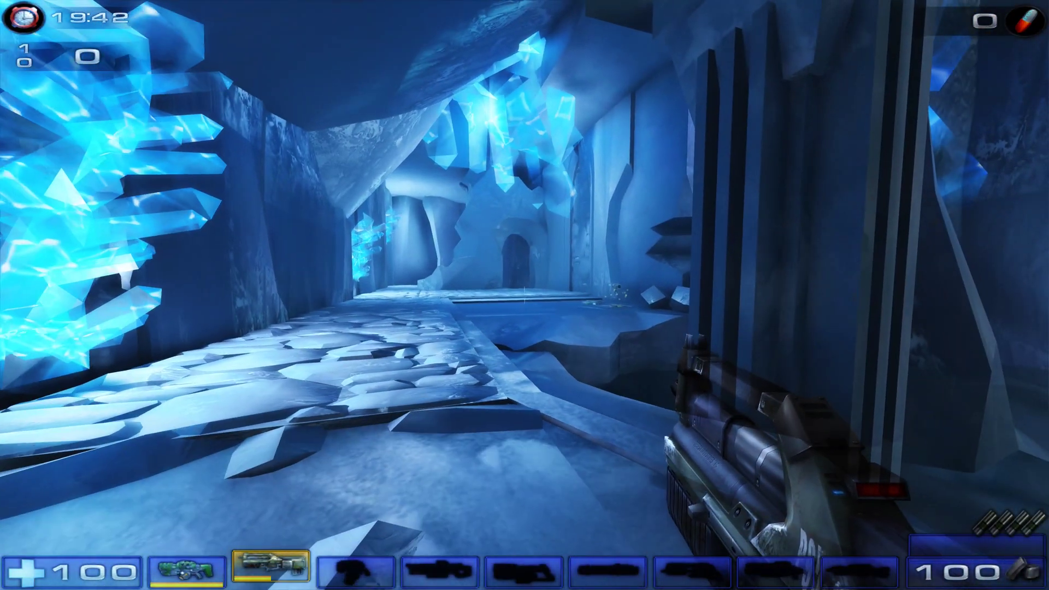
pyautogui.press('w')
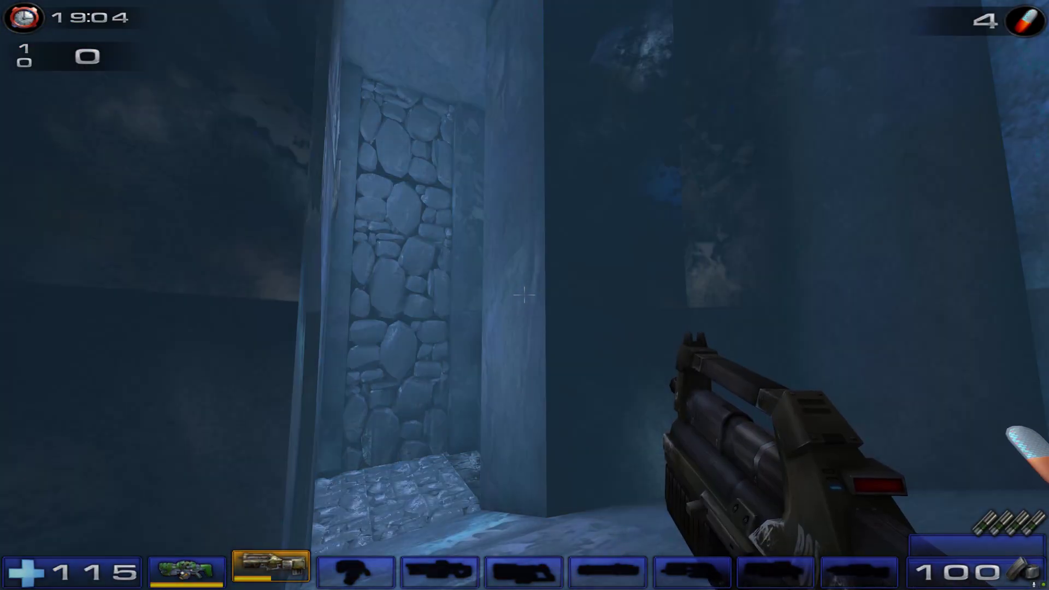
pyautogui.press('w')
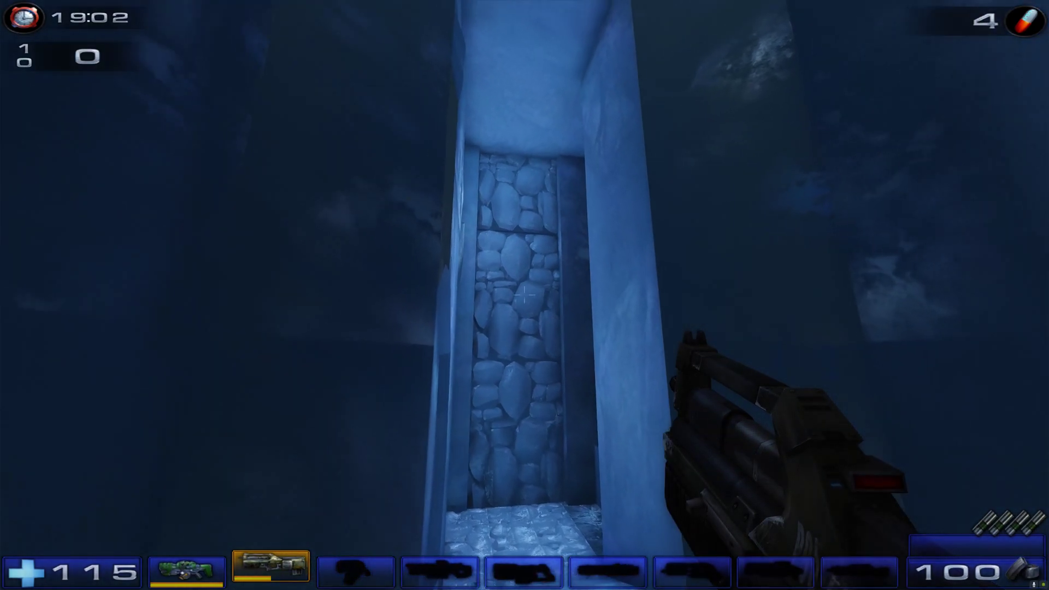
pyautogui.press('w')
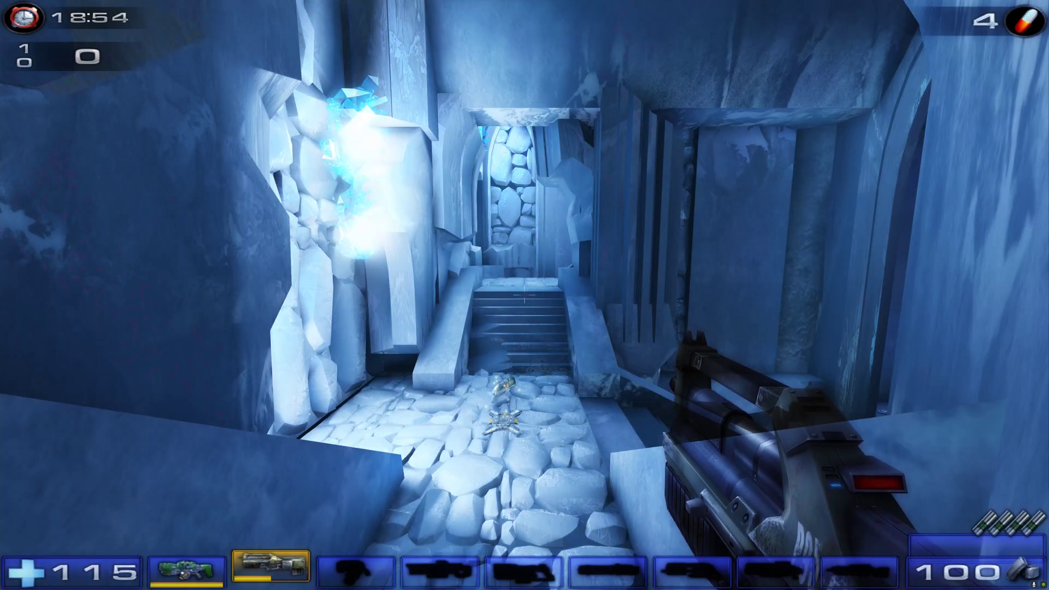
# Step: Open the ReShade overlay, darken the scene through the ray-tracing shader's blending settings, and close the overlay
pyautogui.press('Home')
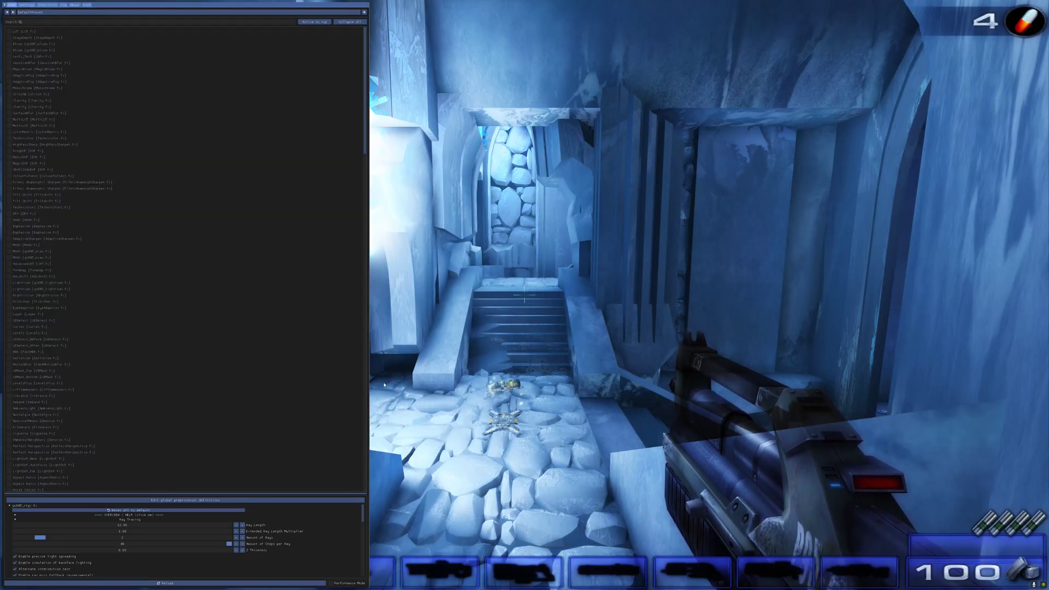
pyautogui.scroll(3, 160, 523)
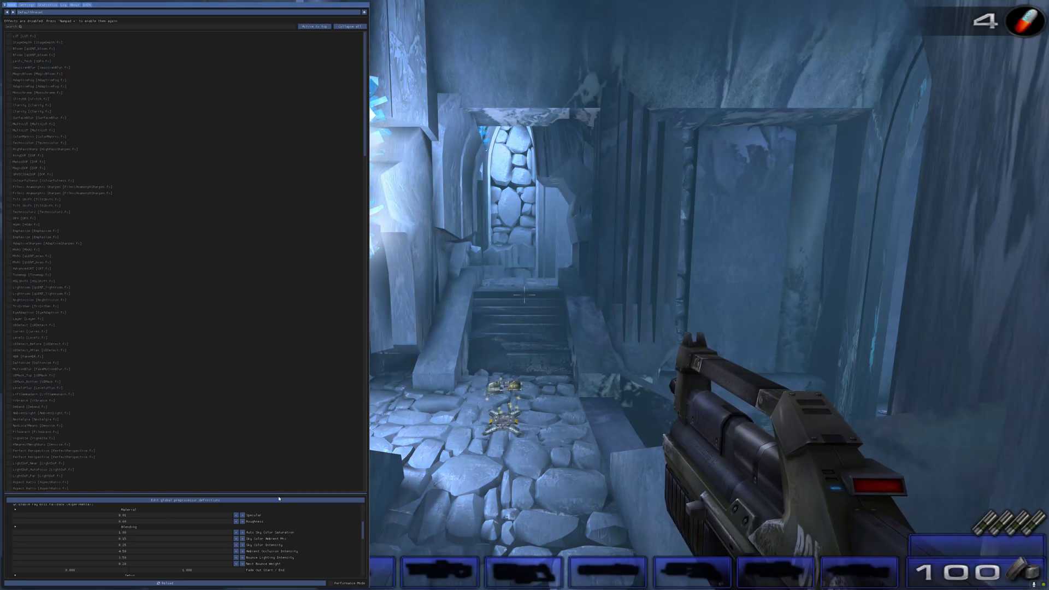
pyautogui.press('Home')
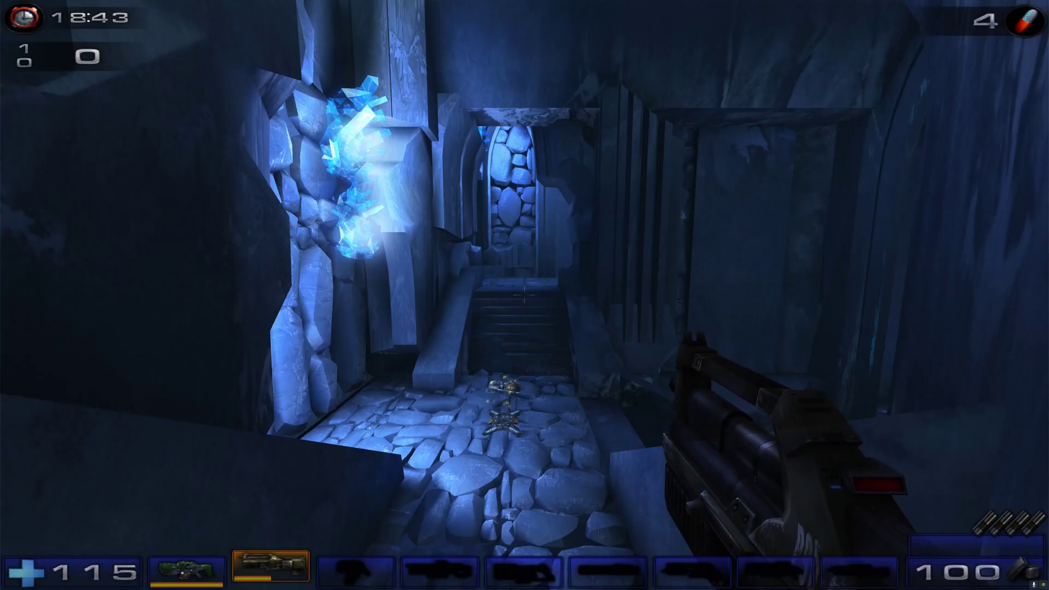
# Step: Walk to the stone chamber with the glowing blue crystals and enable the ray-tracing shader's Lighting Channel debug view
pyautogui.press('w')
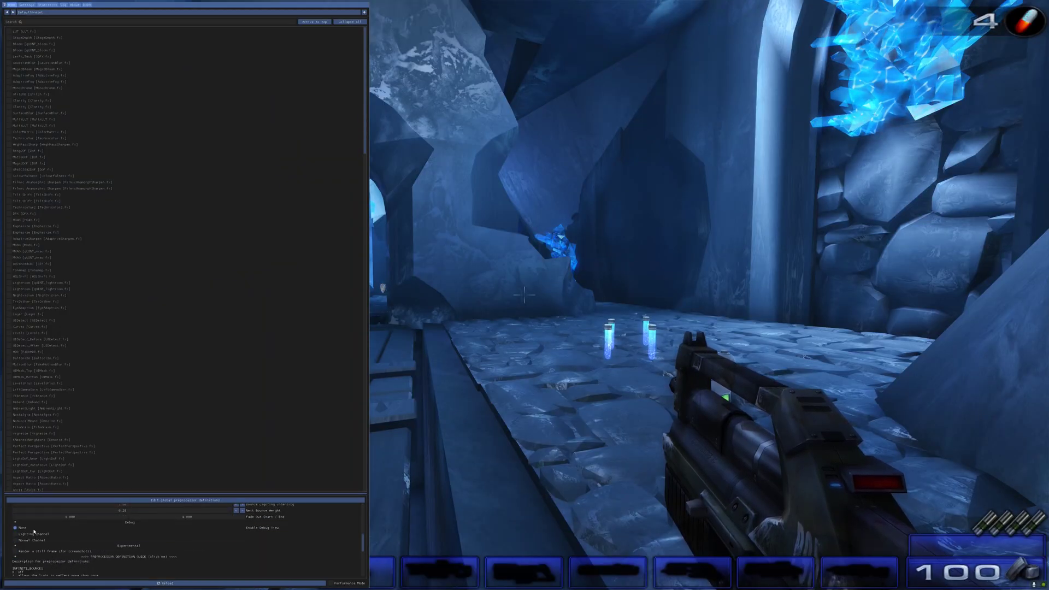
pyautogui.click(34, 533)
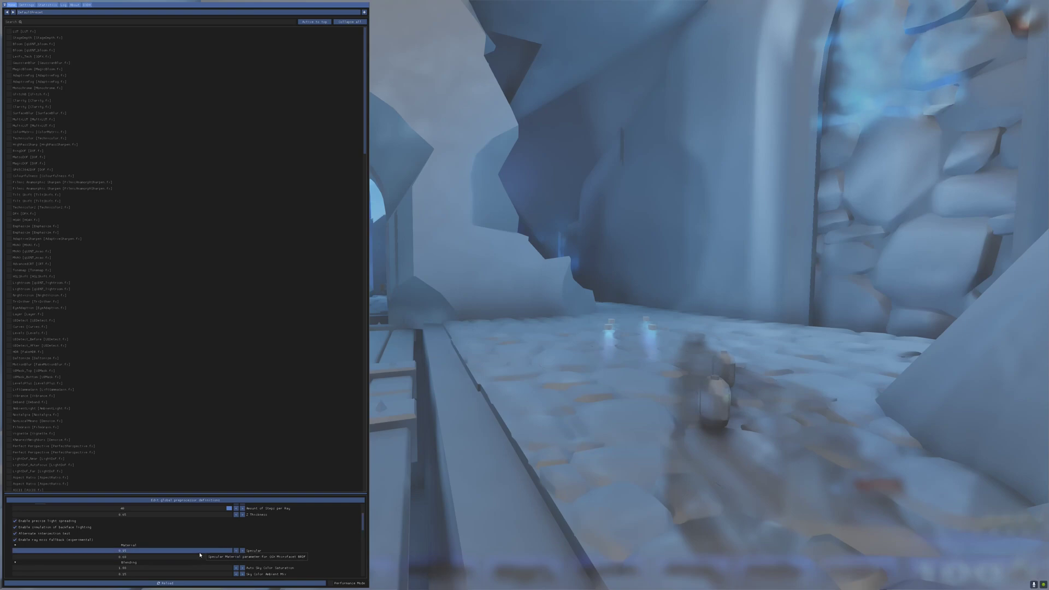
# Step: Adjust the ray-tracing shader's Material parameters and walk the icy cobblestone path beside the blue crystals to check the surface shine
pyautogui.moveTo(190, 561); pyautogui.dragTo(184, 562)
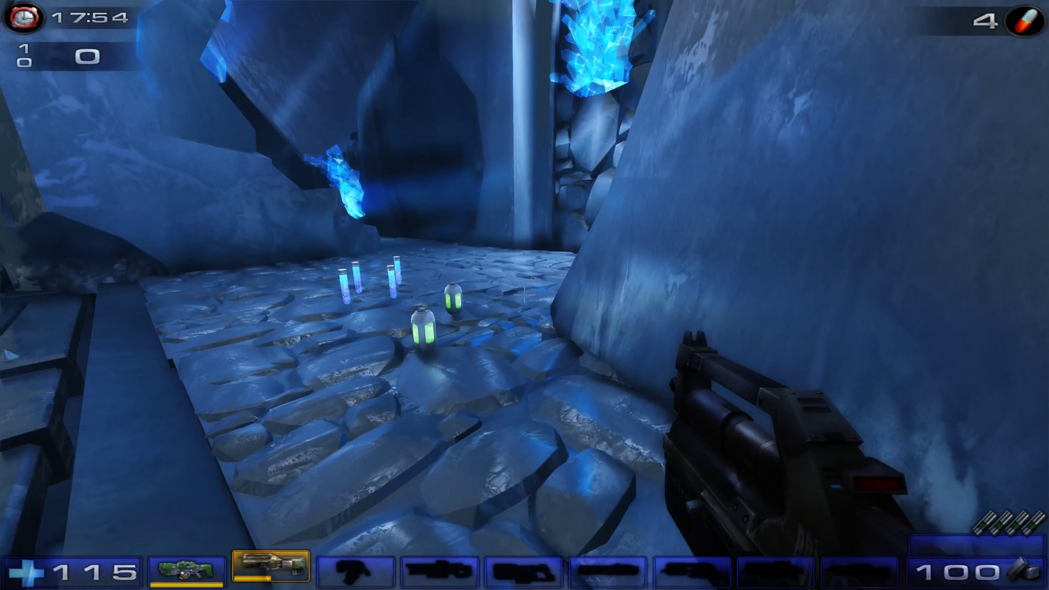
pyautogui.press('w')
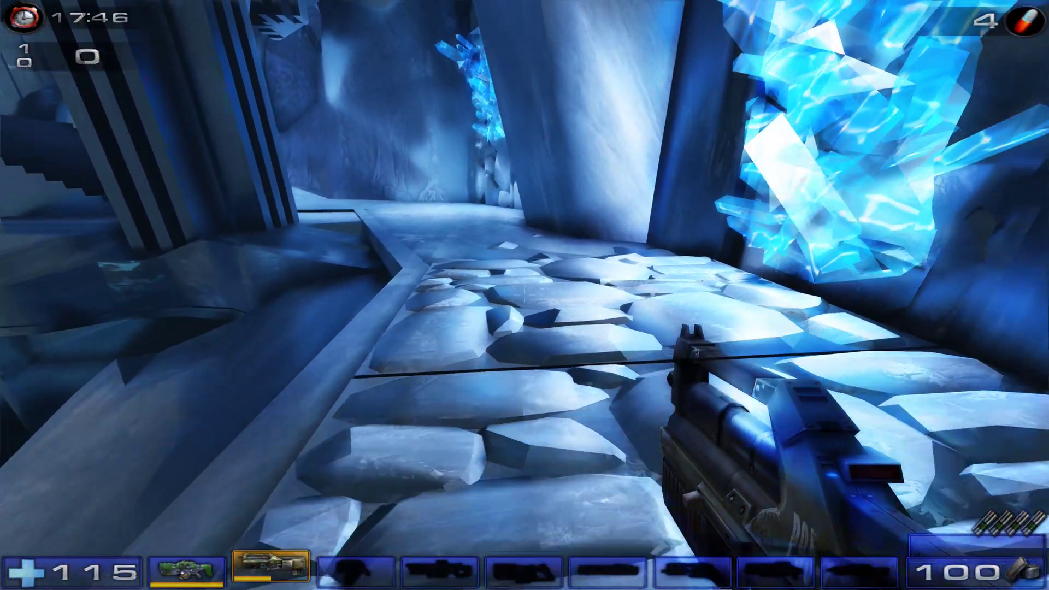
pyautogui.press('Home')
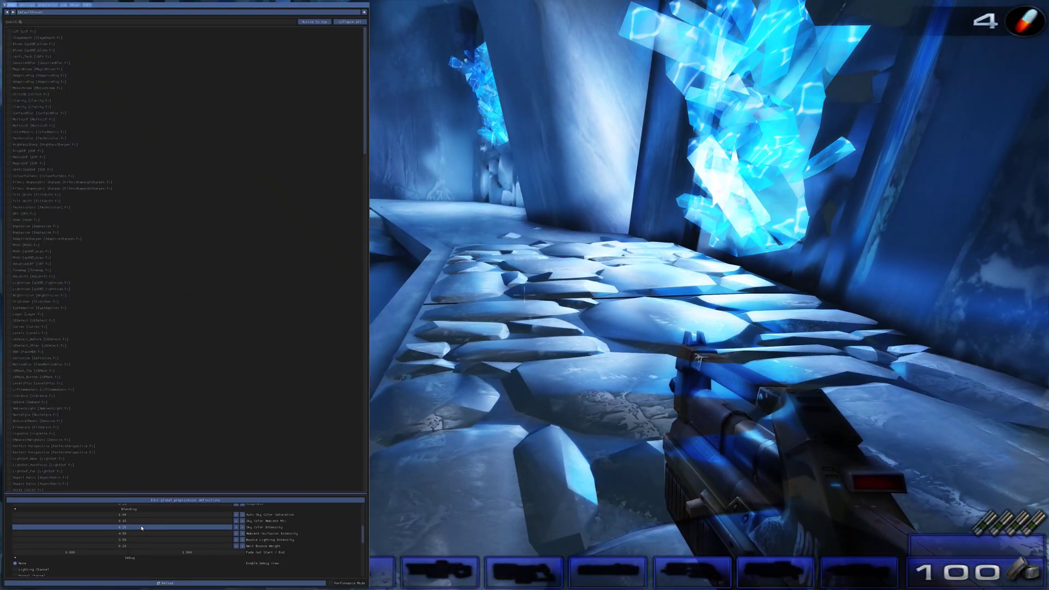
pyautogui.scroll(1, 224, 525)
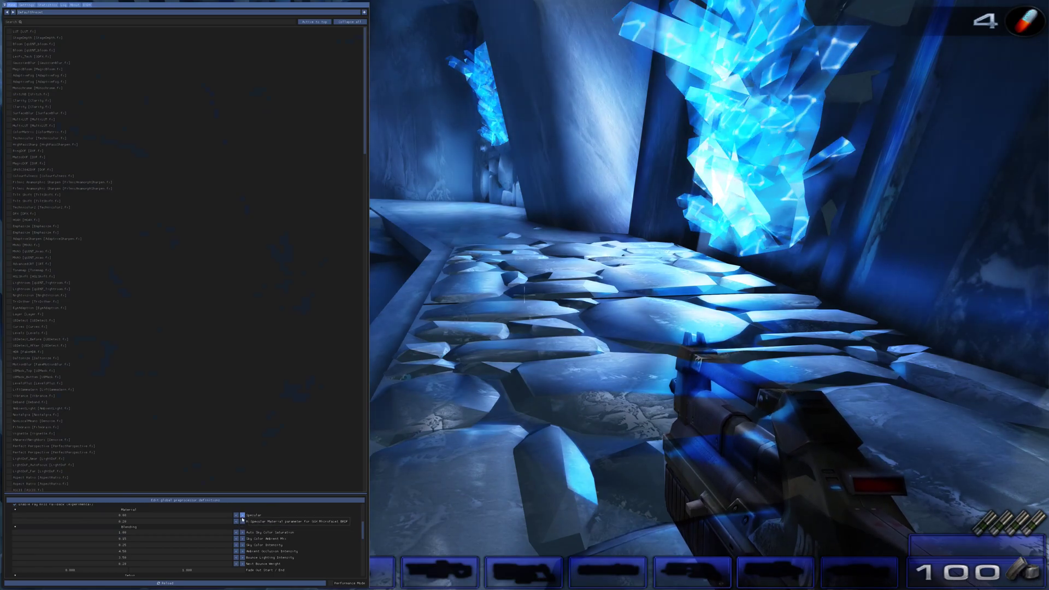
pyautogui.press('Home')
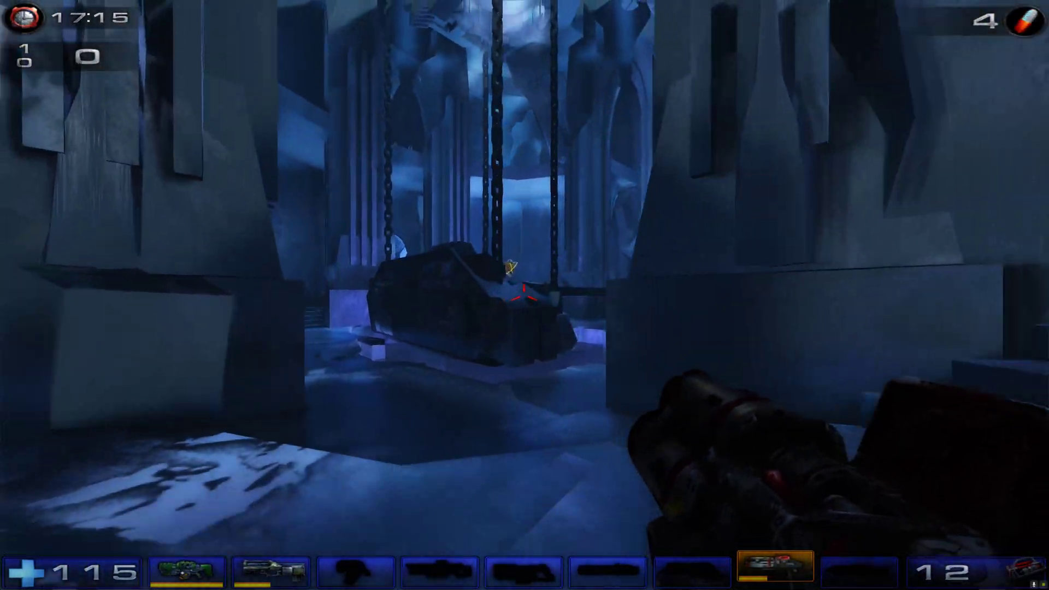
# Step: Walk through the icy hall past the chained hanging block and fire a rocket to examine the lighting and shadows
pyautogui.press('s')
pyautogui.press('d')
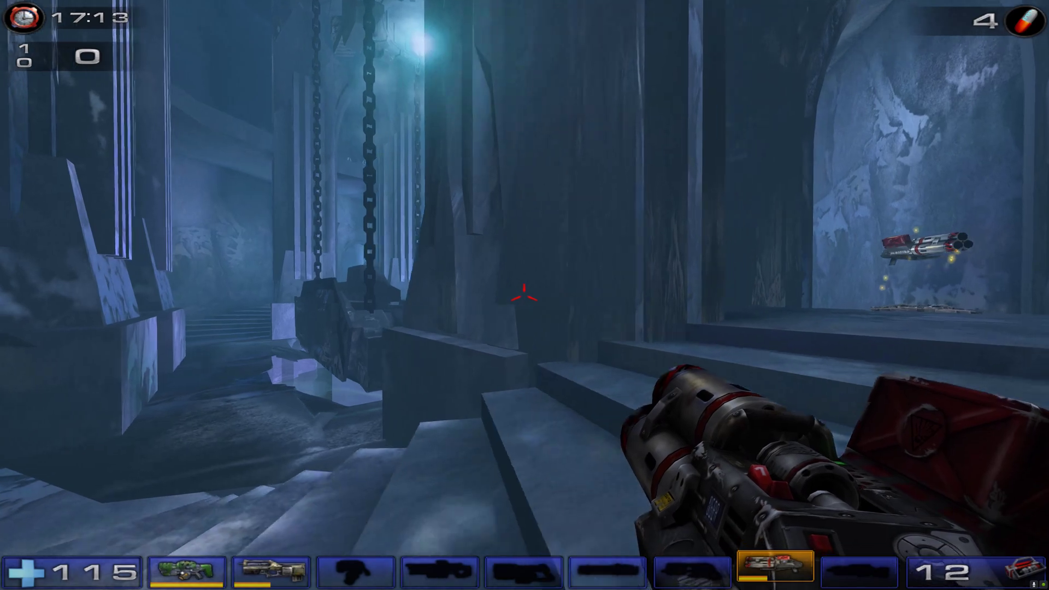
pyautogui.press('w')
pyautogui.press('a')
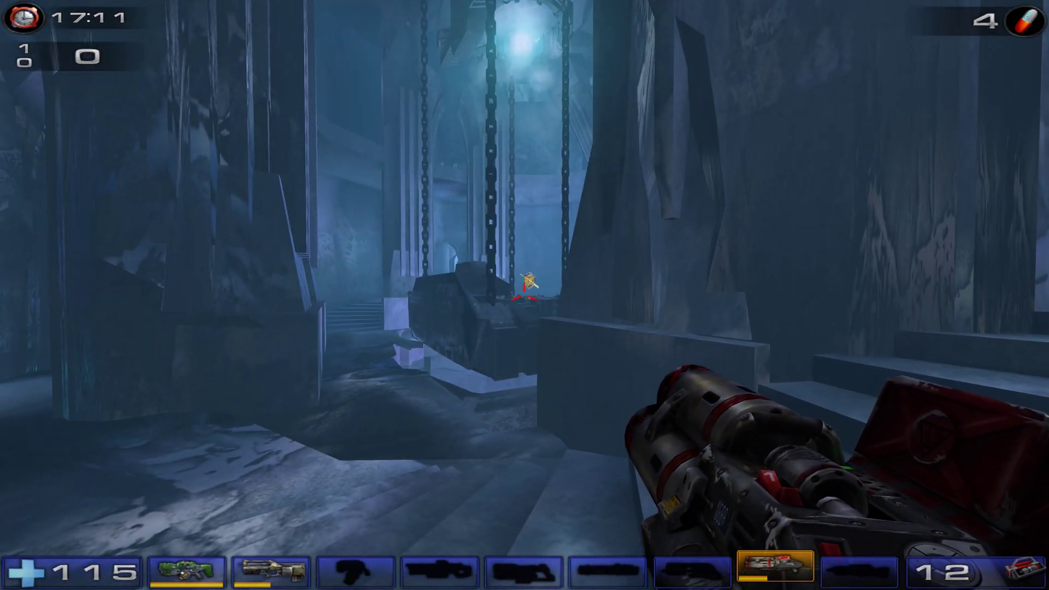
pyautogui.press('w')
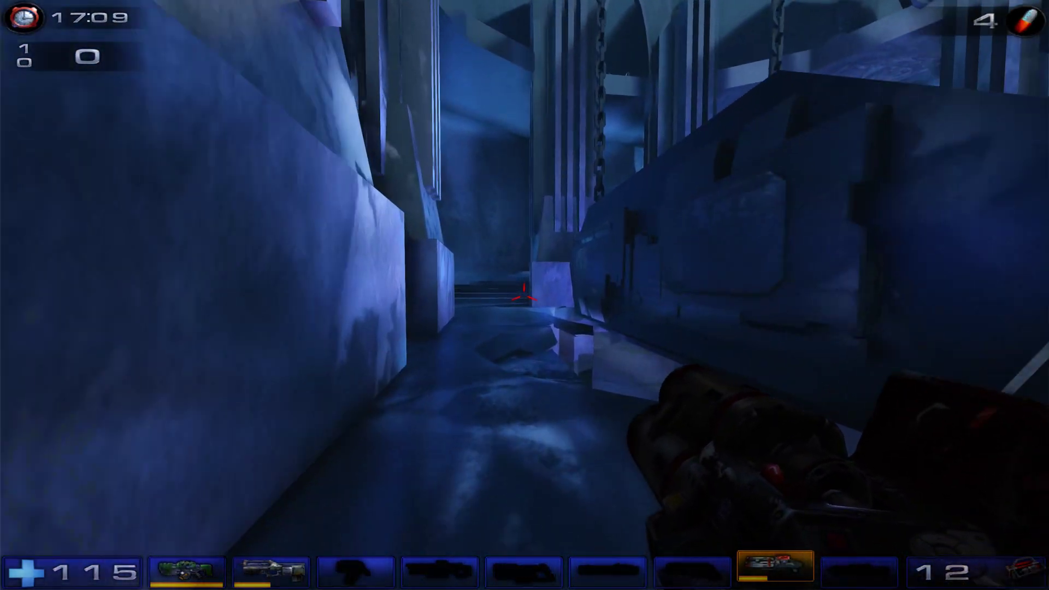
pyautogui.press('w')
pyautogui.click(524, 295)
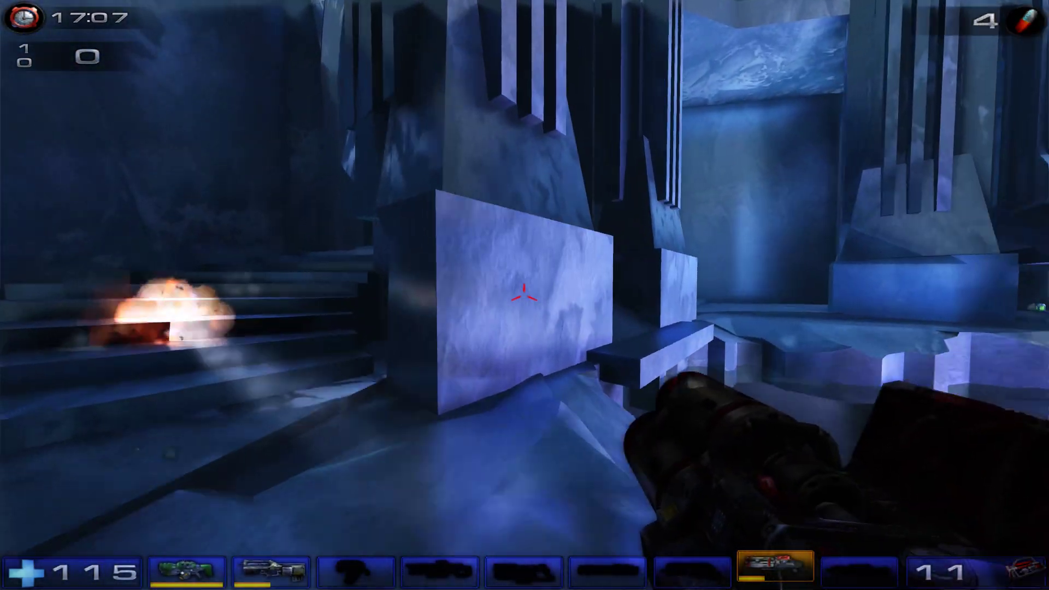
# Step: Explore the skull-decorated arches and the cobblestone passage below them to examine the crystal light on the stone
pyautogui.press('w')
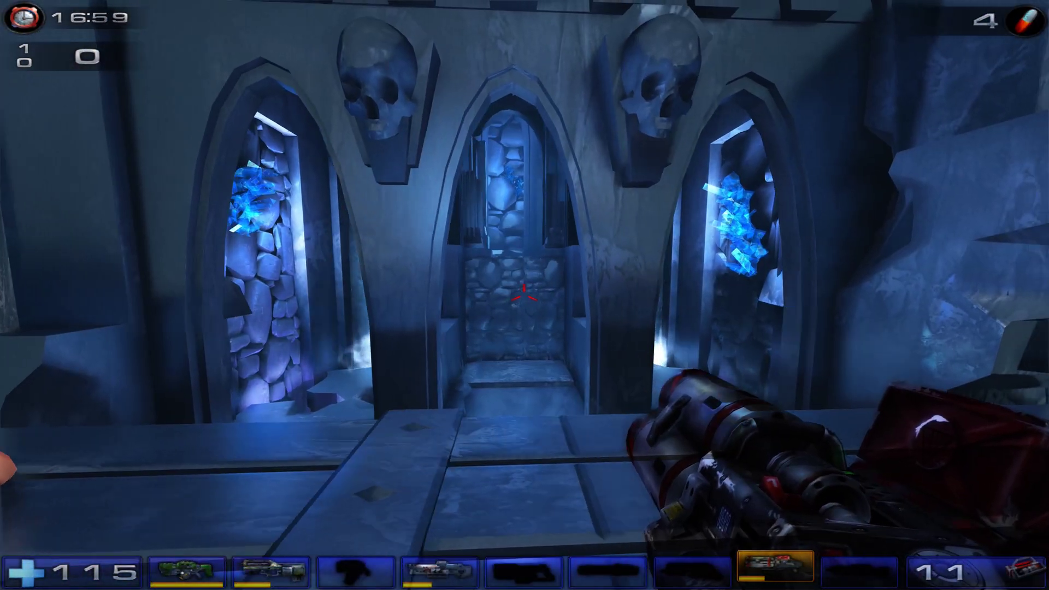
pyautogui.press('s')
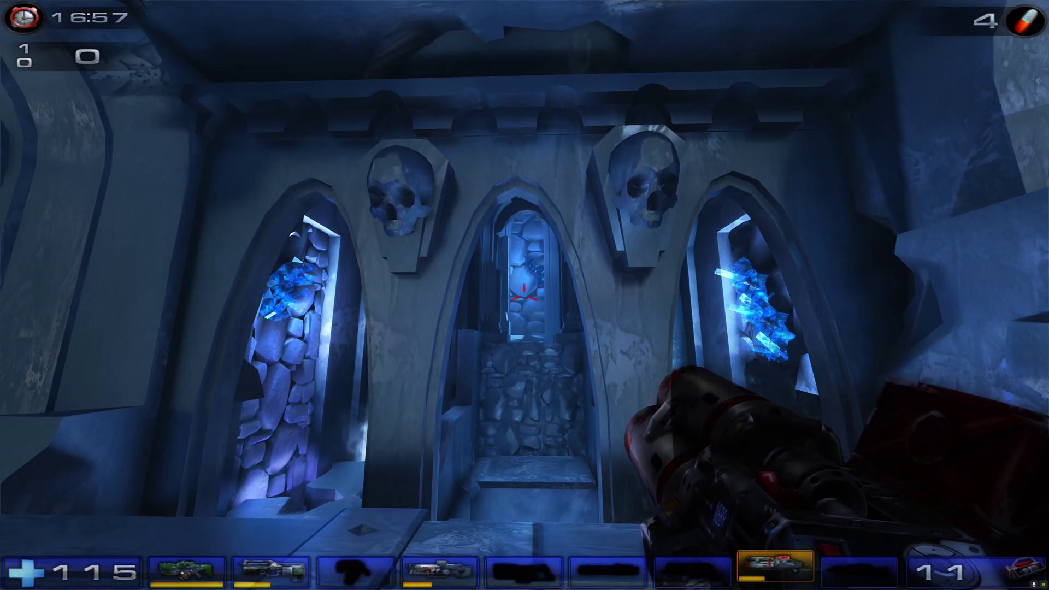
pyautogui.press('w')
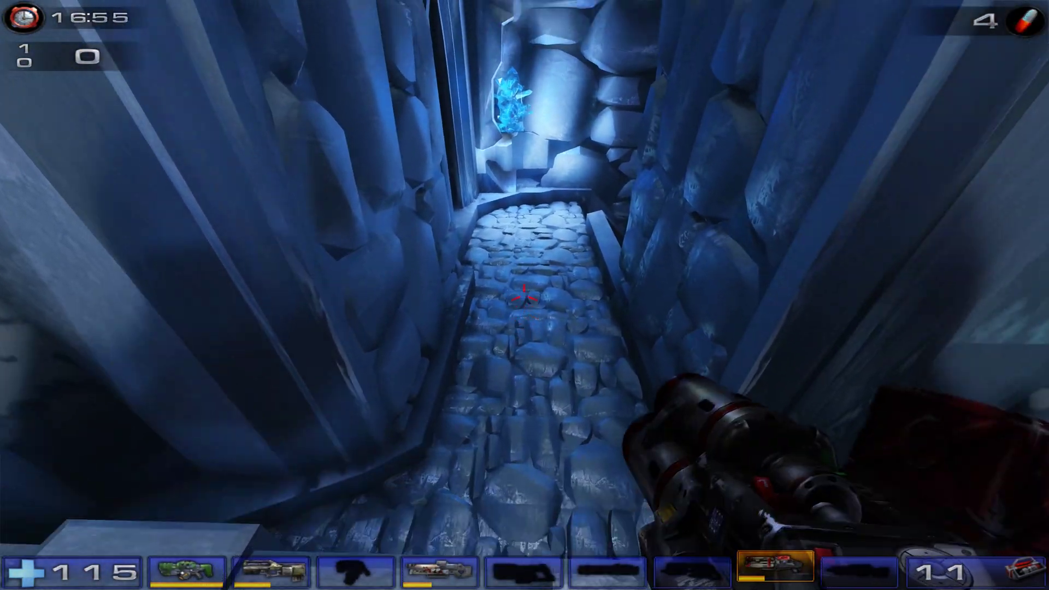
pyautogui.press('s')
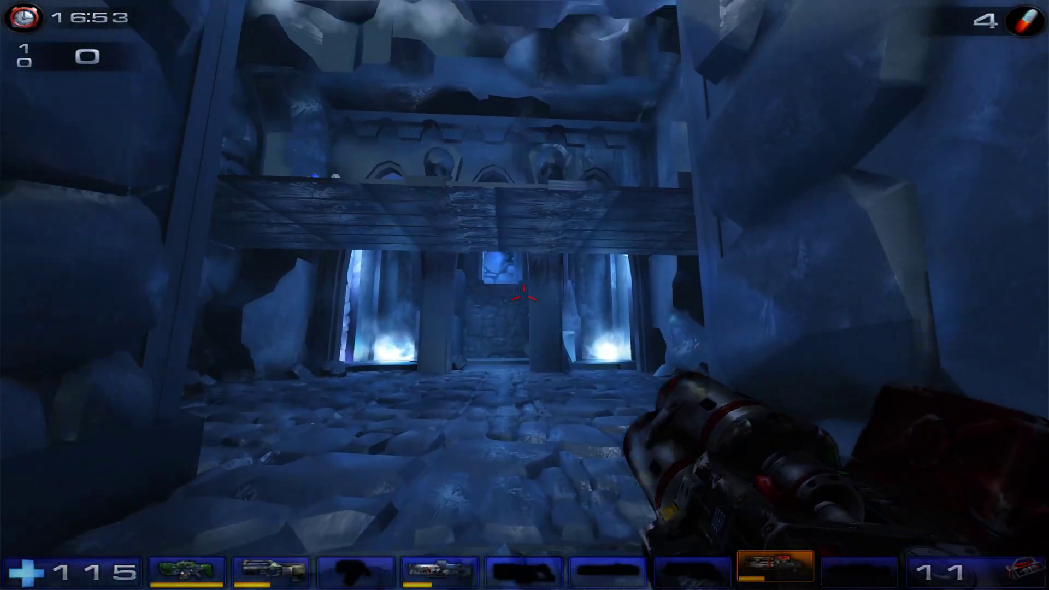
pyautogui.press('s')
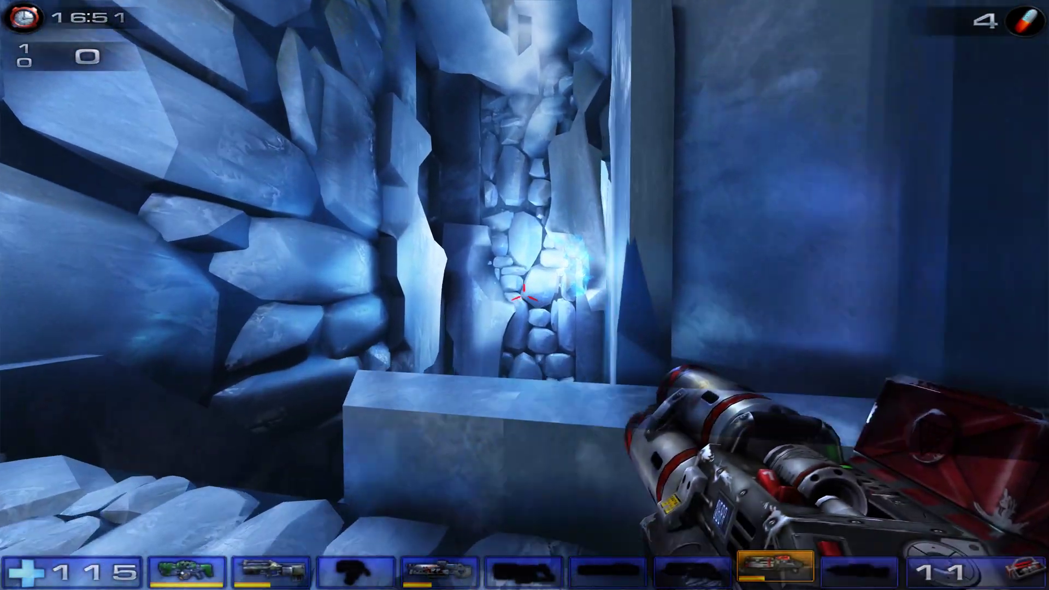
pyautogui.press('a')
pyautogui.press('w')
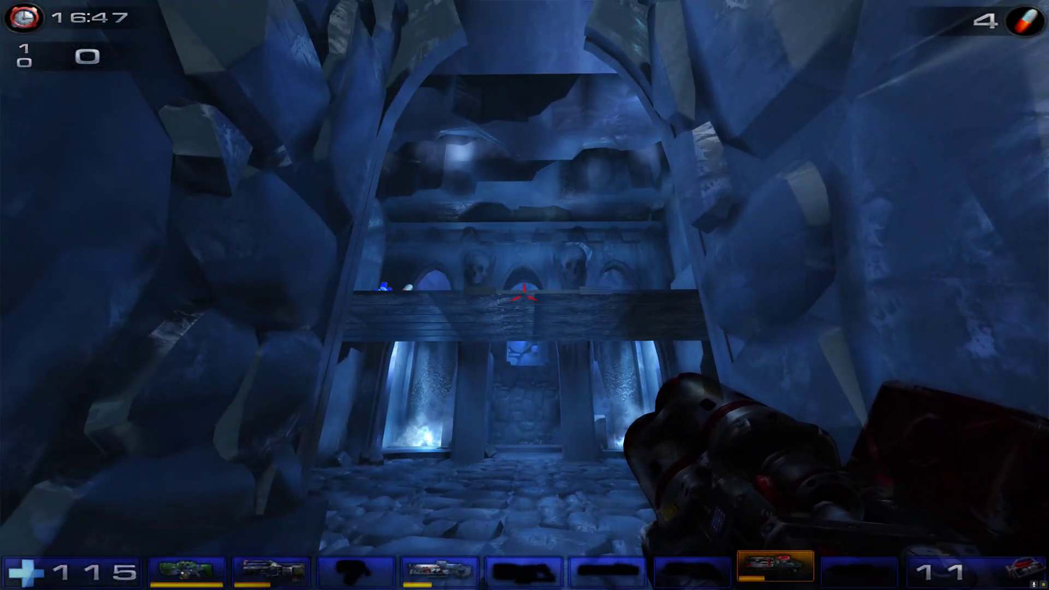
pyautogui.press('w')
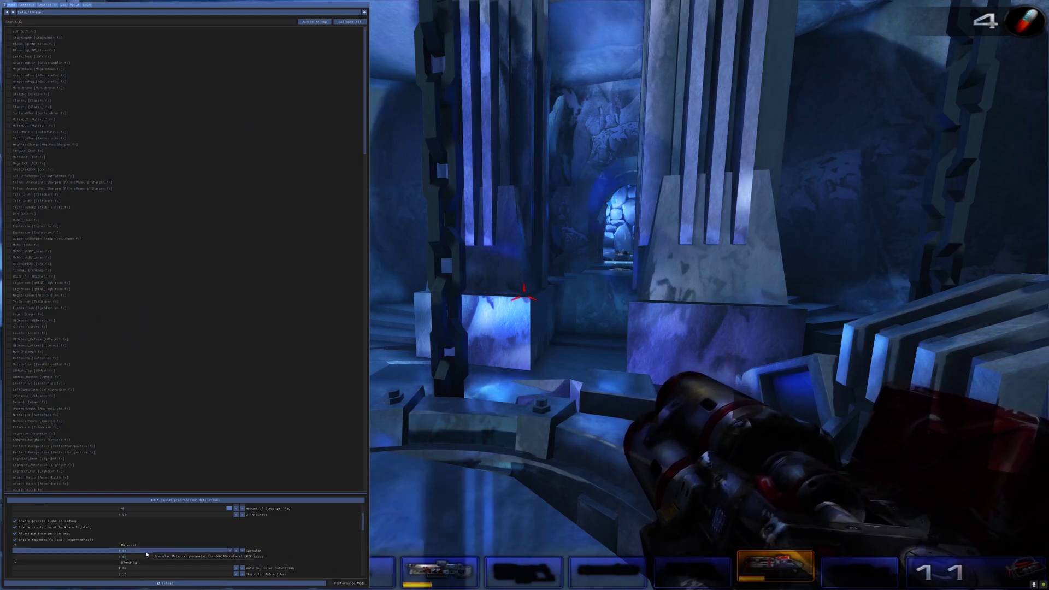
# Step: Close the ReShade overlay and walk from the central hanging platform up the steps to the crystal alcove
pyautogui.press('Home')
pyautogui.press('w')
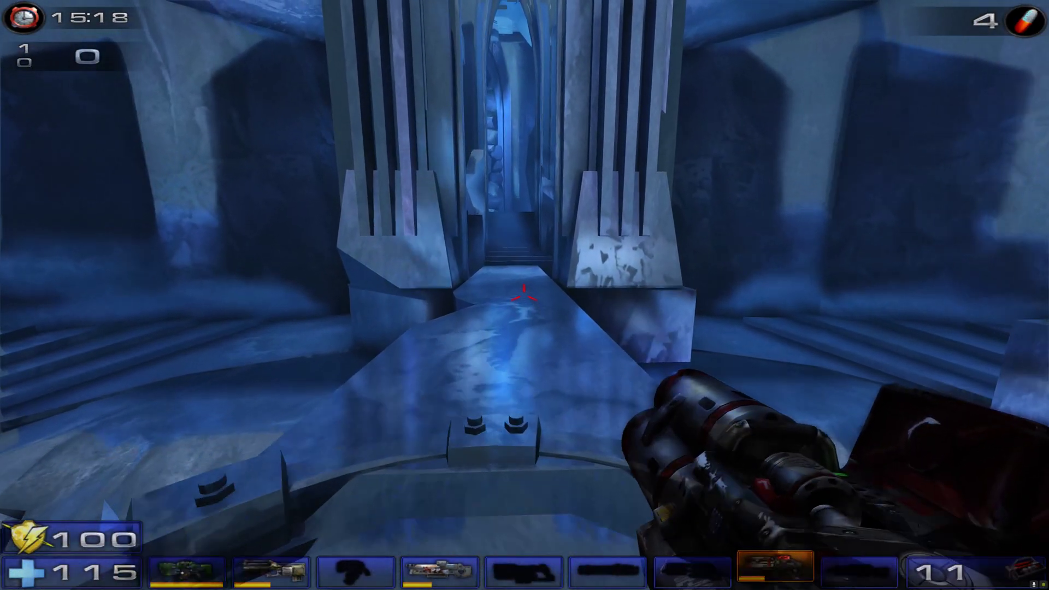
pyautogui.press('d')
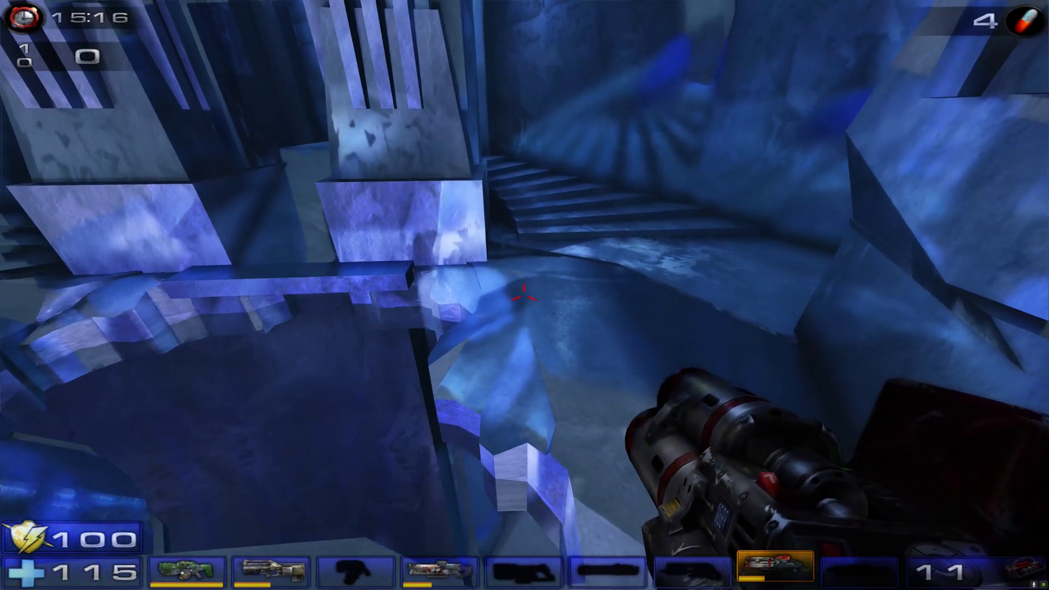
pyautogui.press('w')
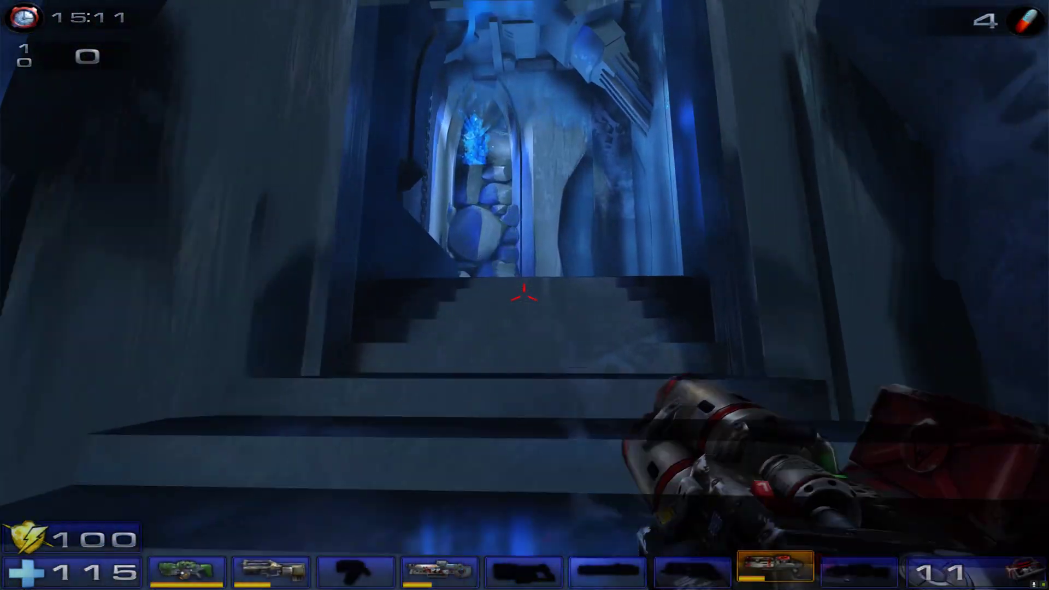
pyautogui.press('w')
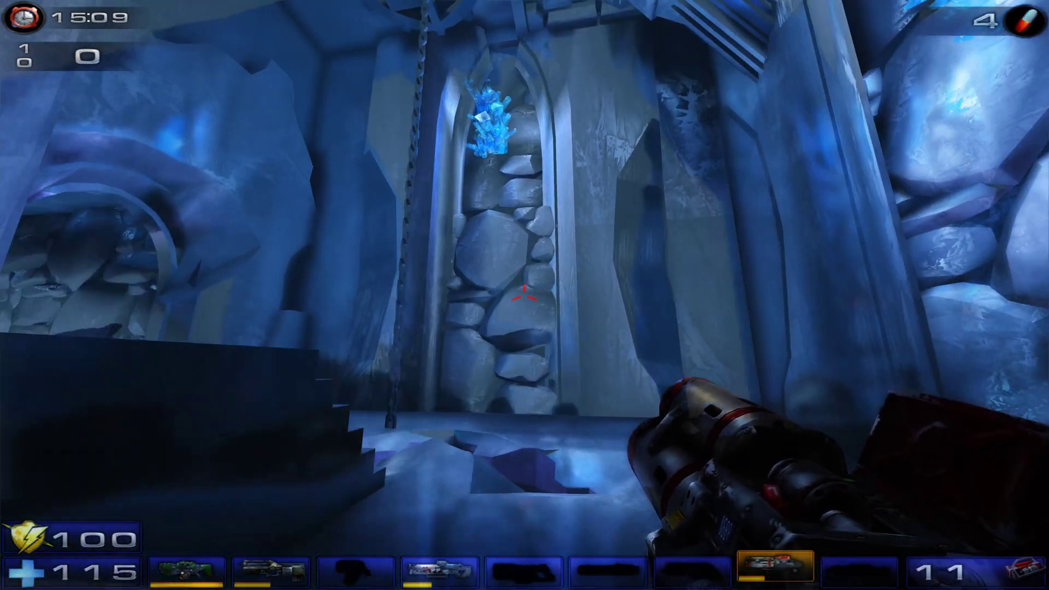
# Step: Move side to side by the dark stair wall facing the crystal alcove to examine the lighting on the stones
pyautogui.press('a')
pyautogui.press('d')
pyautogui.press('a')
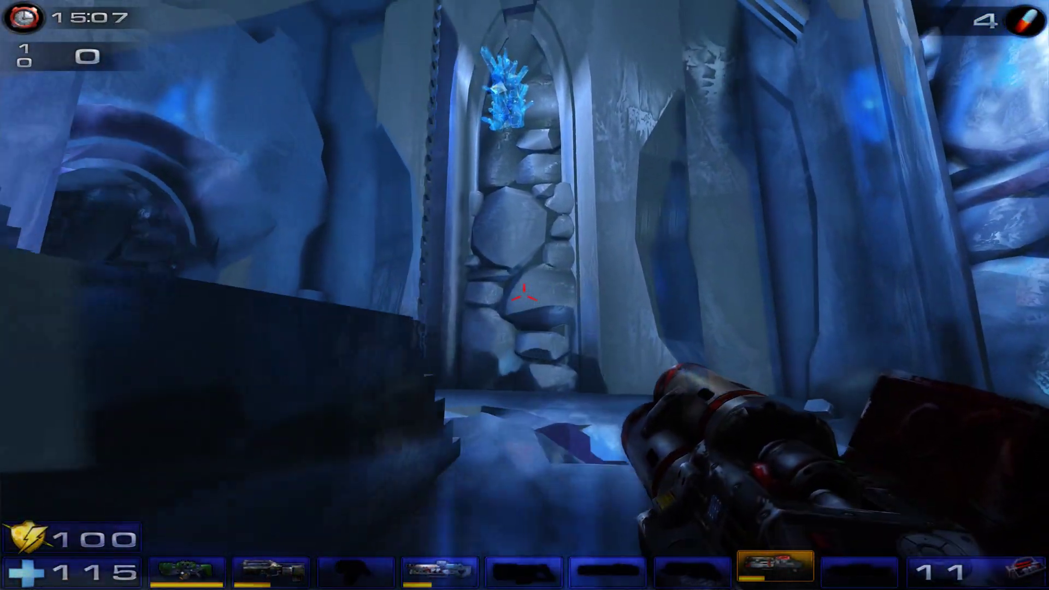
pyautogui.press('s')
pyautogui.press('d')
pyautogui.press('a')
pyautogui.press('d')
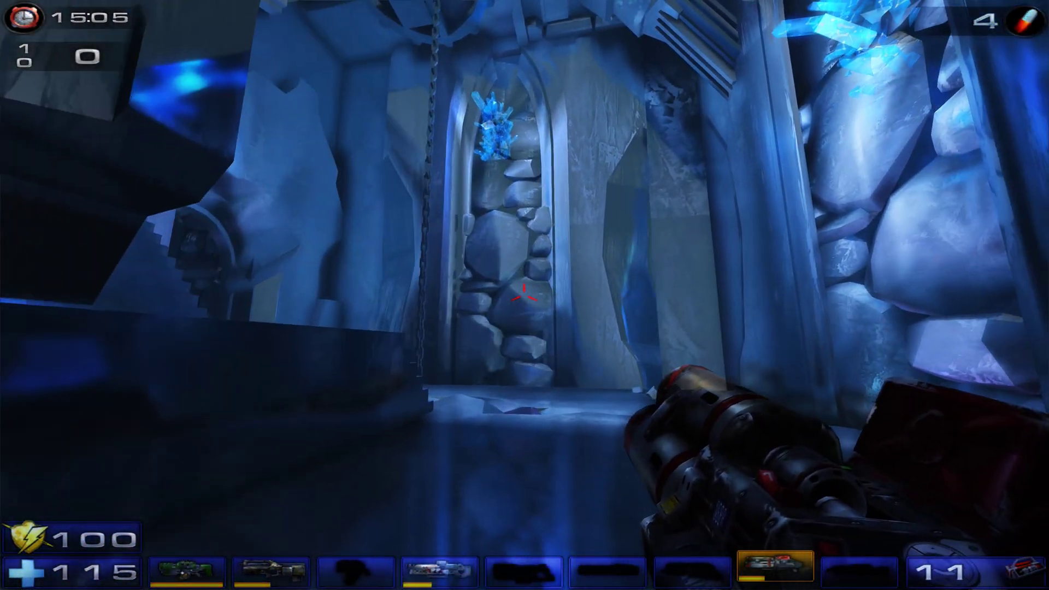
pyautogui.press('w')
# Step: Open the ray-tracing shader's preprocessor definitions, close the overlay, and strafe before the crystal alcove to compare the surface shading
pyautogui.press('Home')
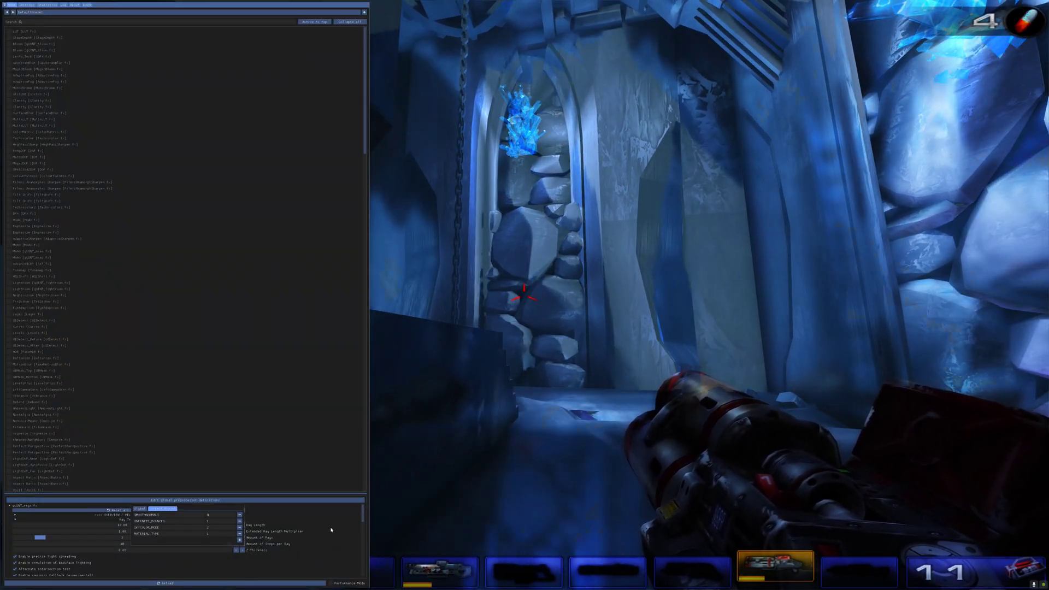
pyautogui.press('d')
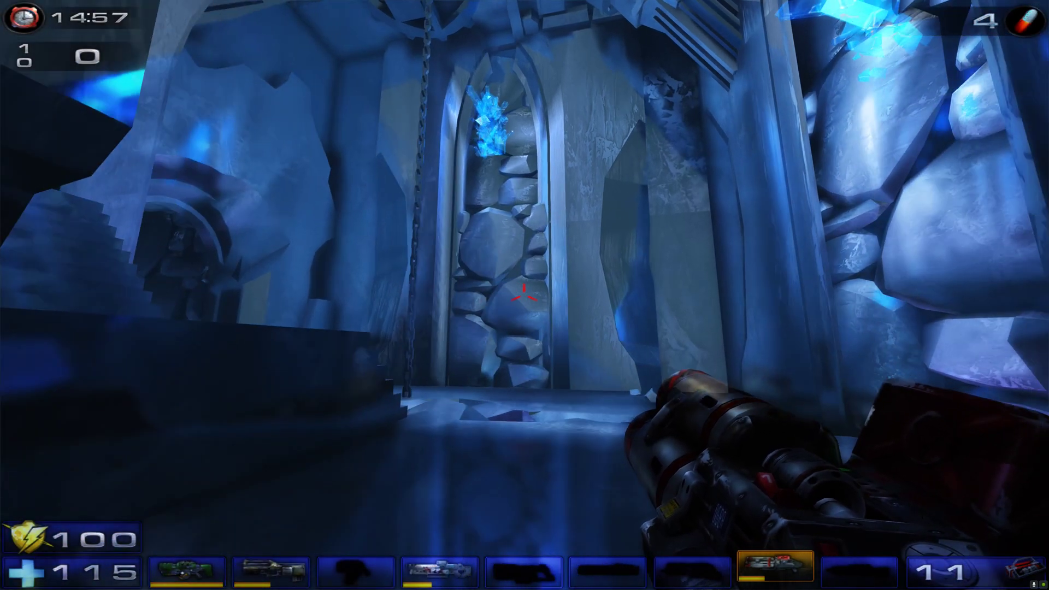
pyautogui.press('a')
pyautogui.press('d')
pyautogui.press('a')
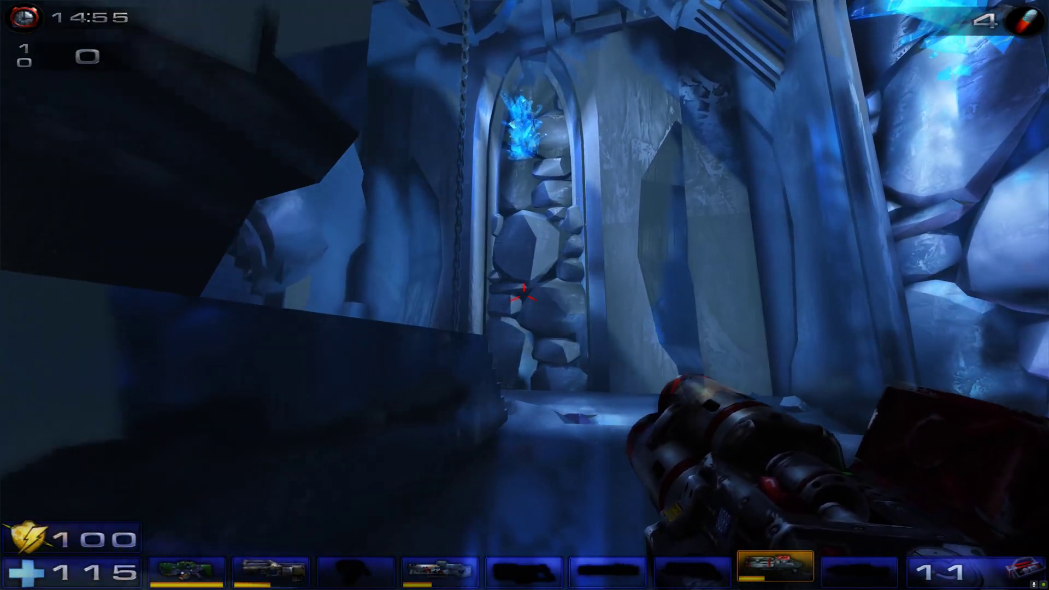
pyautogui.press('d')
pyautogui.press('a')
pyautogui.press('d')
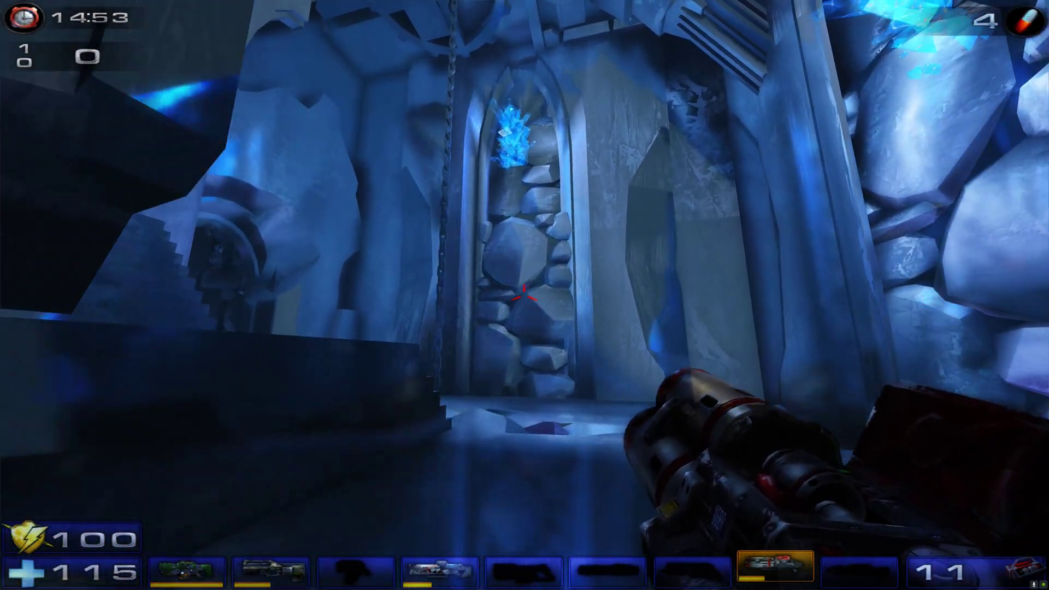
# Step: Look up at the crystal alcove and strafe along the stair wall to recheck the shading on the stones and ceiling
pyautogui.press('a')
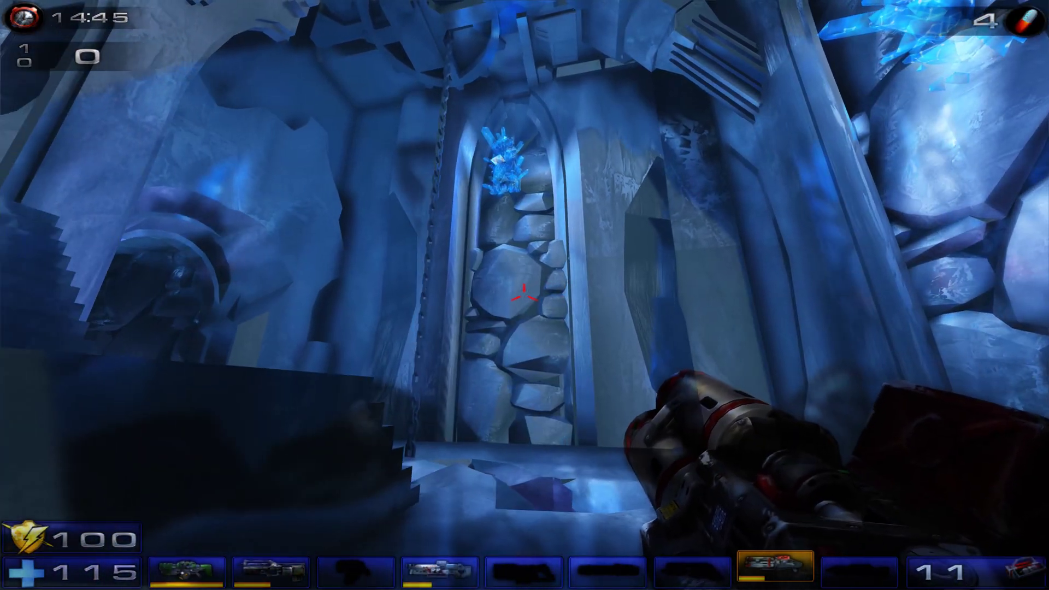
pyautogui.press('a')
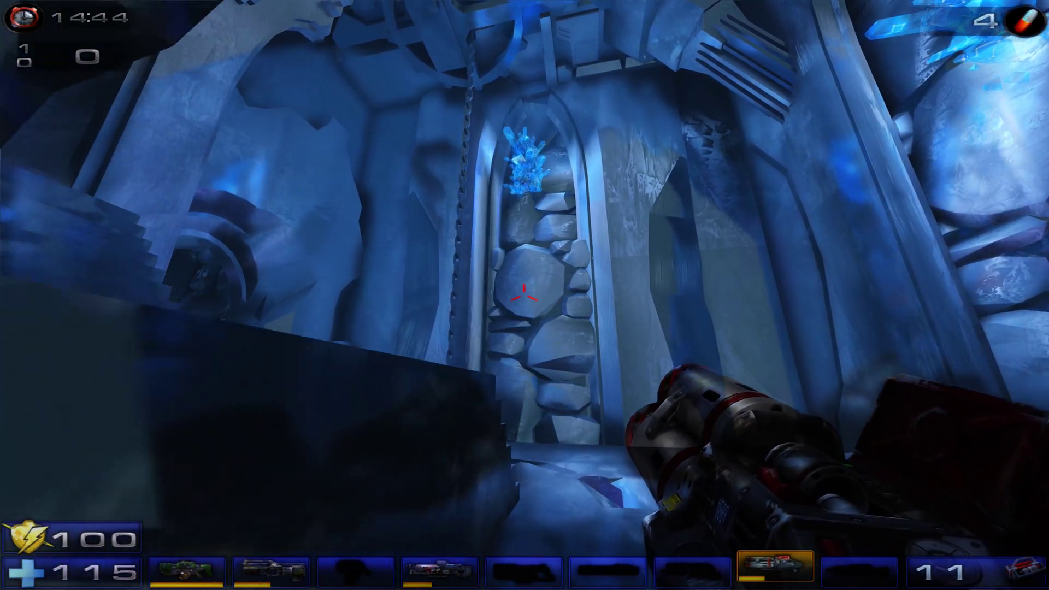
pyautogui.press('d')
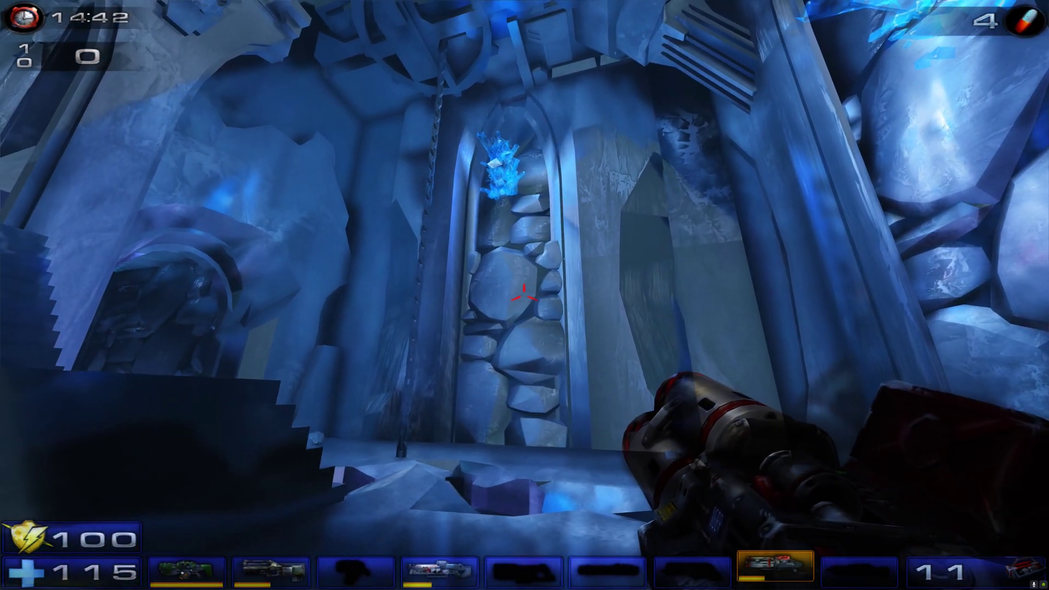
pyautogui.press('a')
pyautogui.press('d')
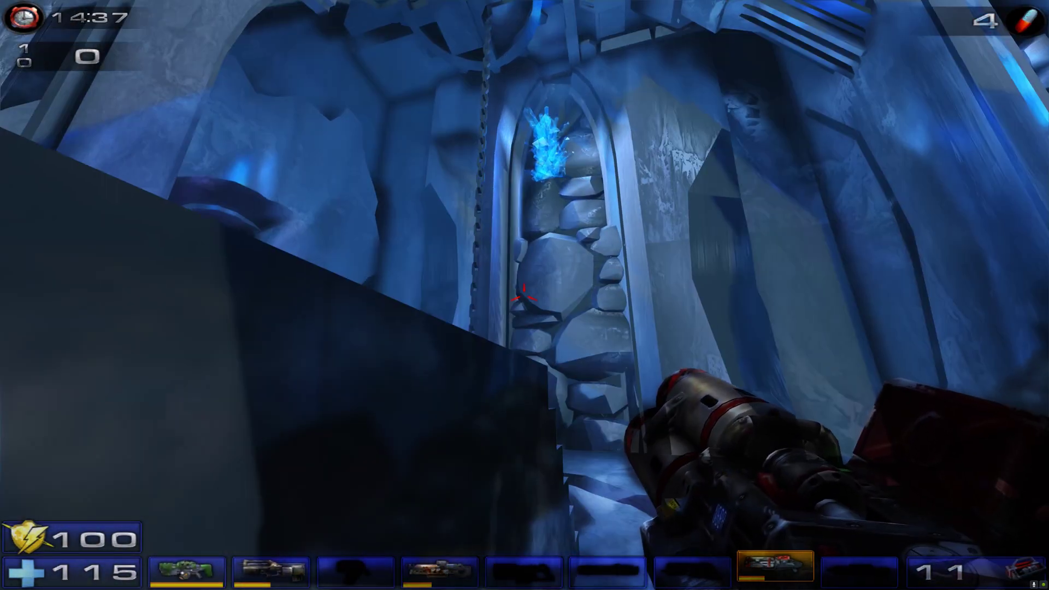
pyautogui.press('d')
pyautogui.press('d')
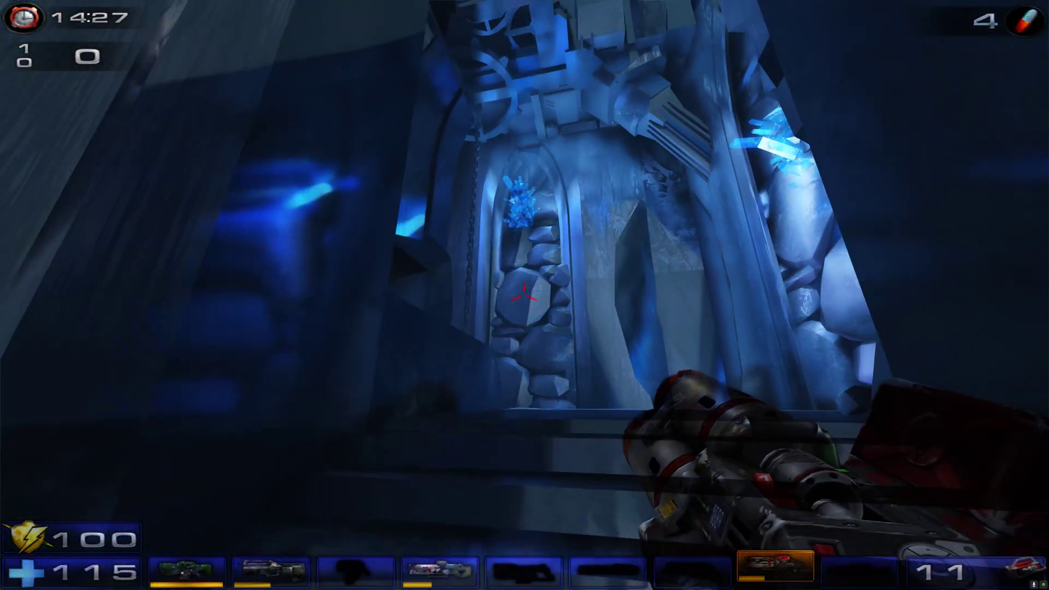
# Step: Step back and forth before the crystal alcove, and briefly reopen the ray-tracing shader's preprocessor definitions
pyautogui.press('w')
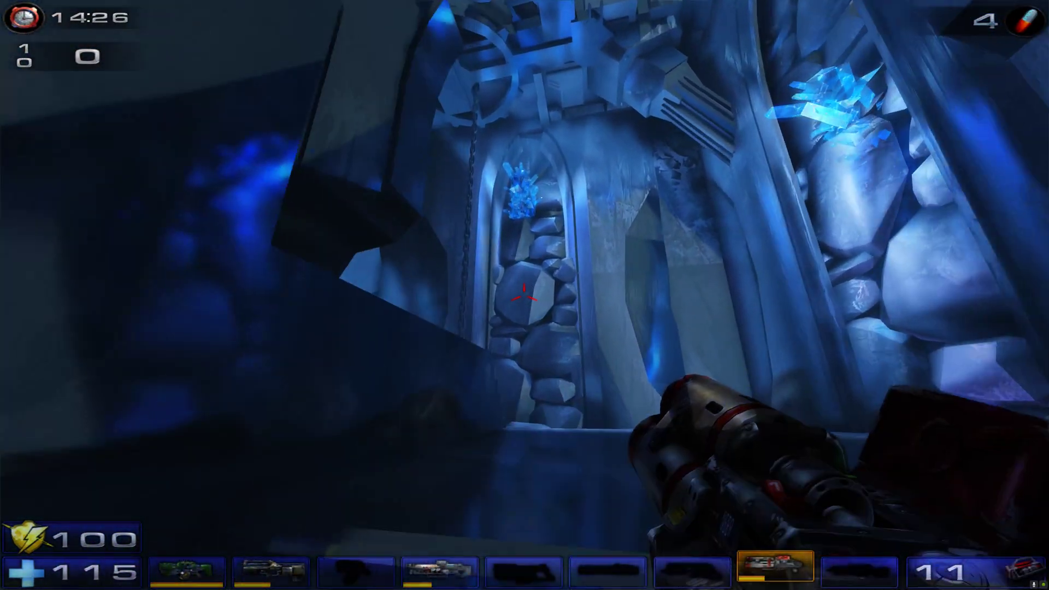
pyautogui.press('s')
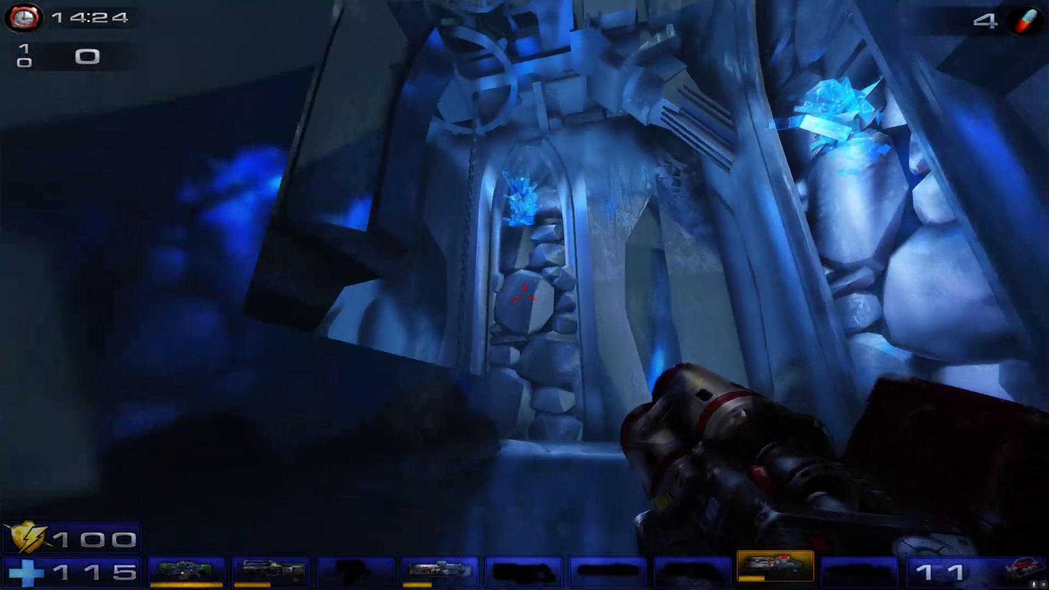
pyautogui.press('Home')
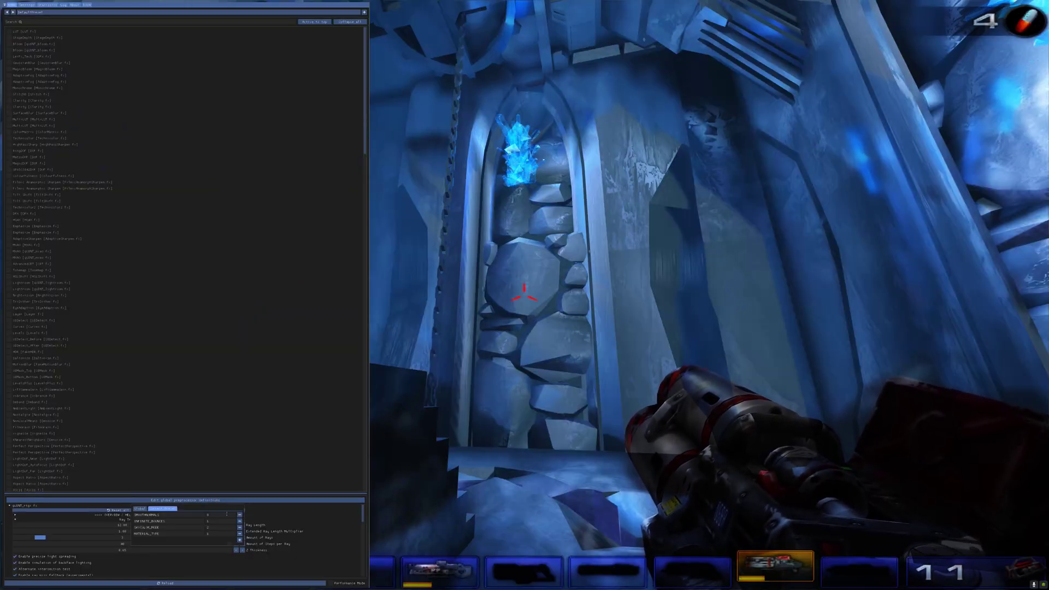
pyautogui.press('Home')
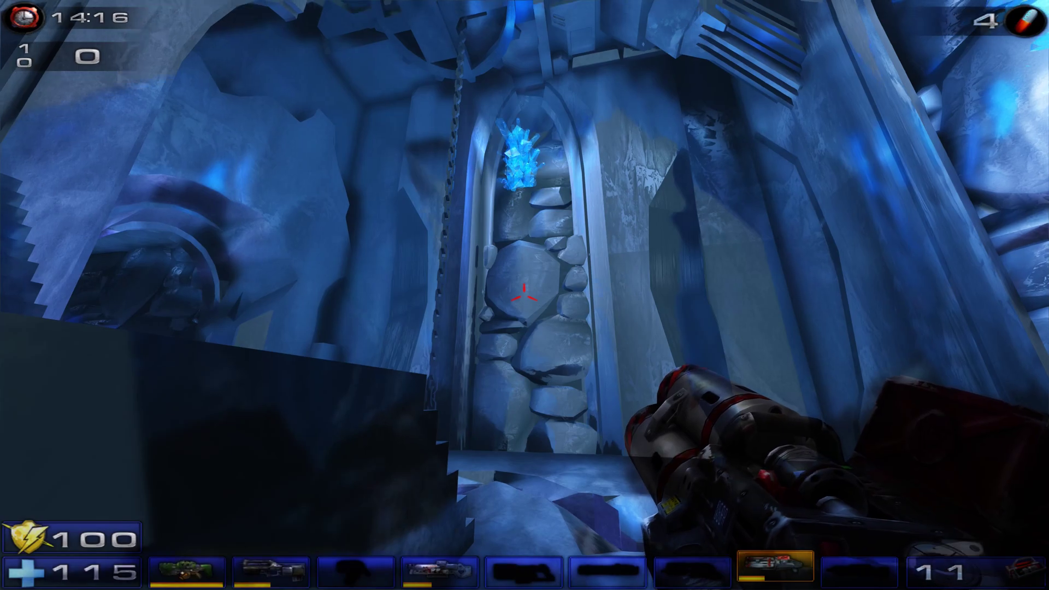
# Step: Climb the stairs and walk through the rock corridor into the chain hall to examine the lighting on the boulders and rubble
pyautogui.press('w')
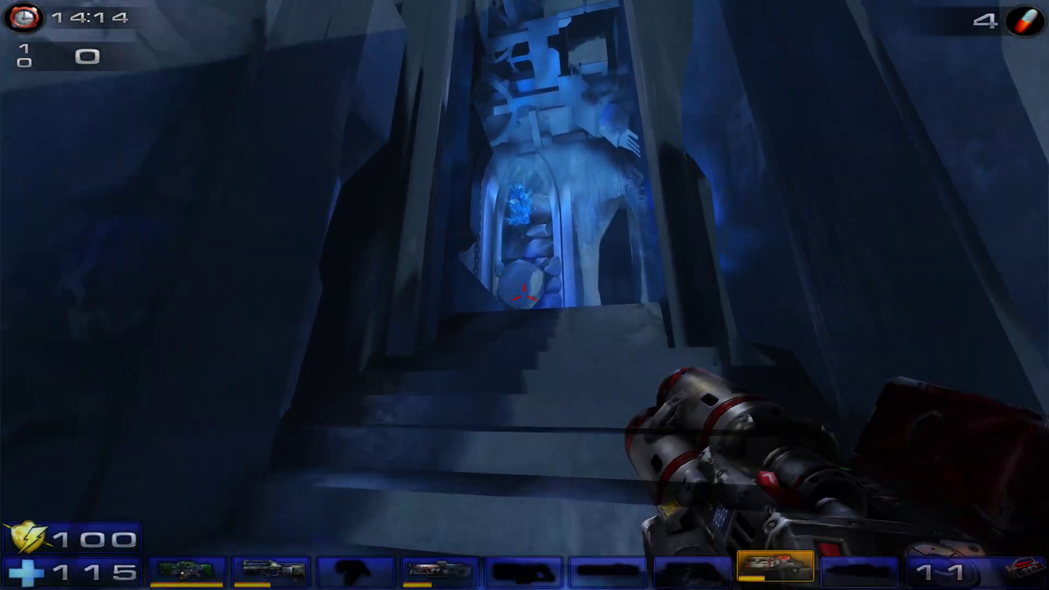
pyautogui.press('w')
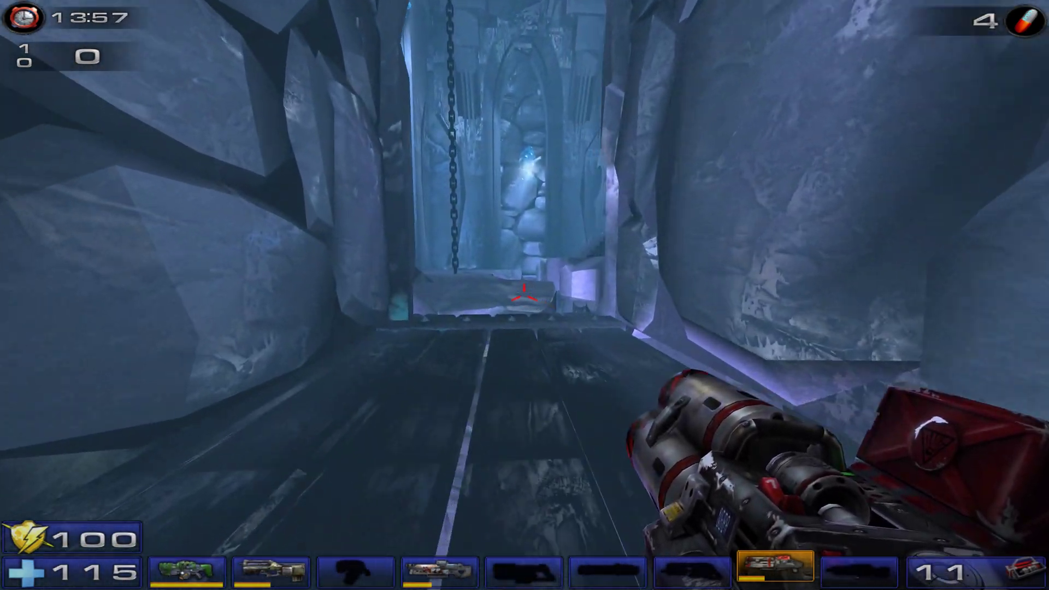
pyautogui.press('w')
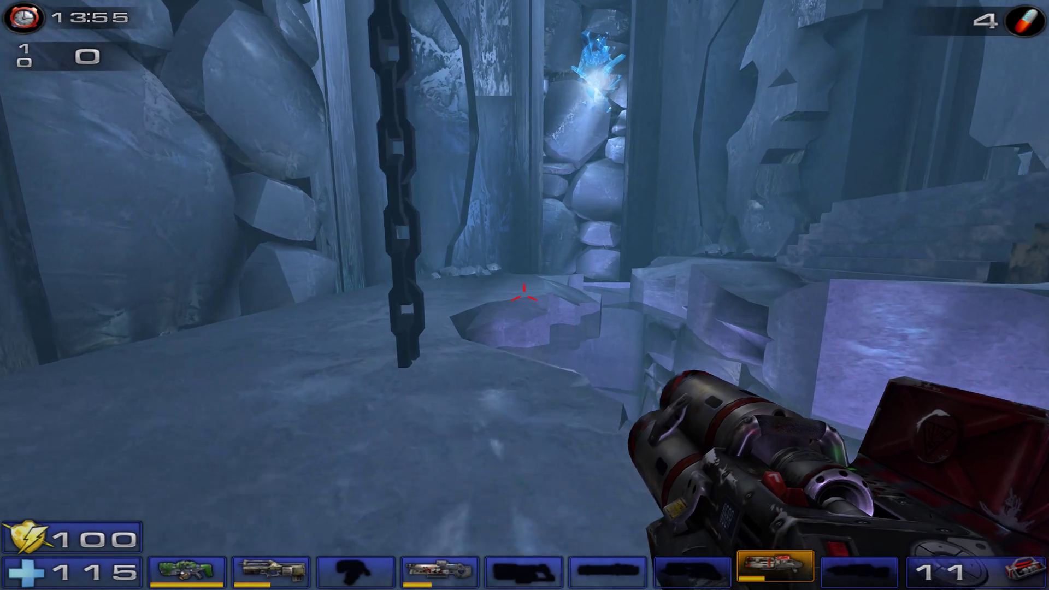
pyautogui.press('w')
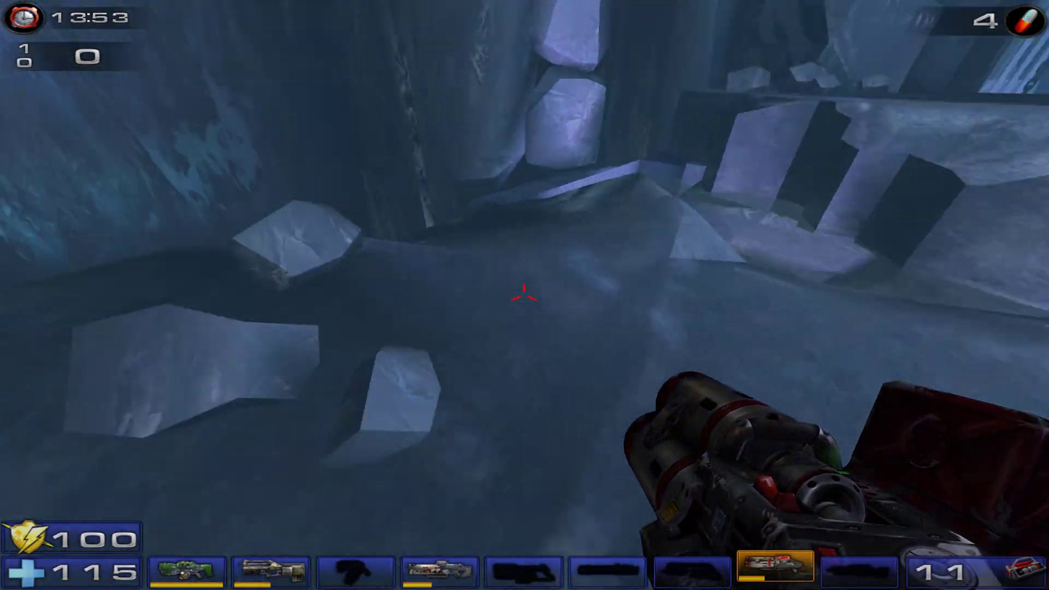
pyautogui.press('w')
pyautogui.press('w')
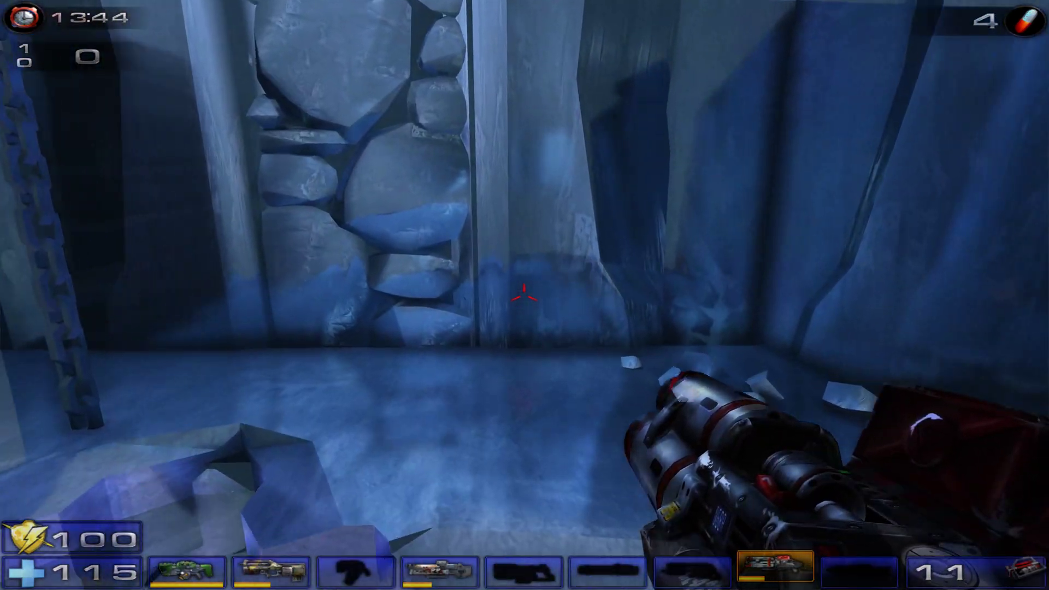
# Step: Walk past the stone alcove and through the arched passage to the tall arches to examine the blue light cast on the surfaces
pyautogui.press('w')
pyautogui.press('w')
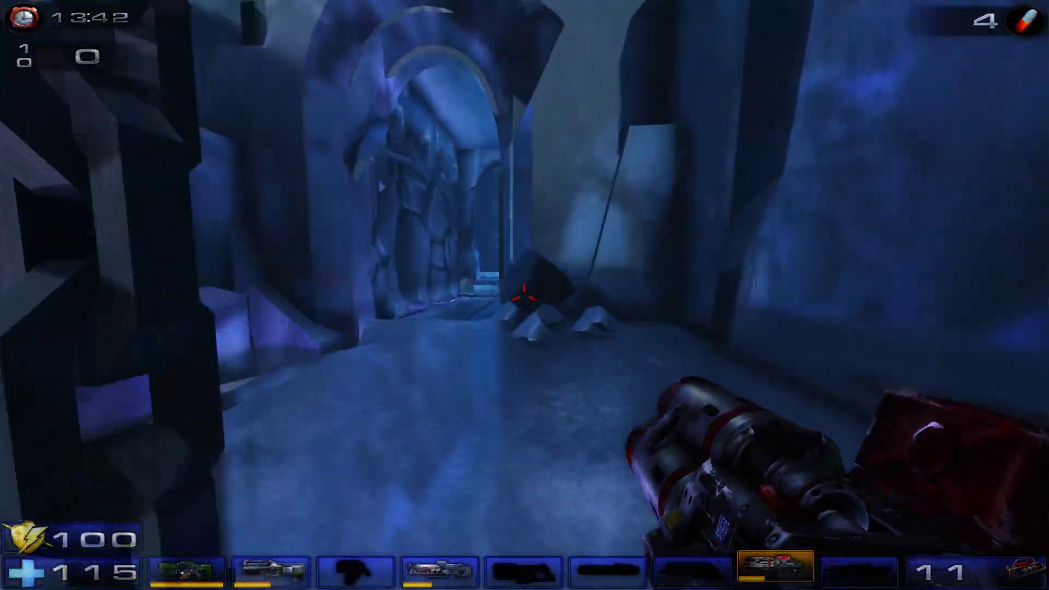
pyautogui.press('w')
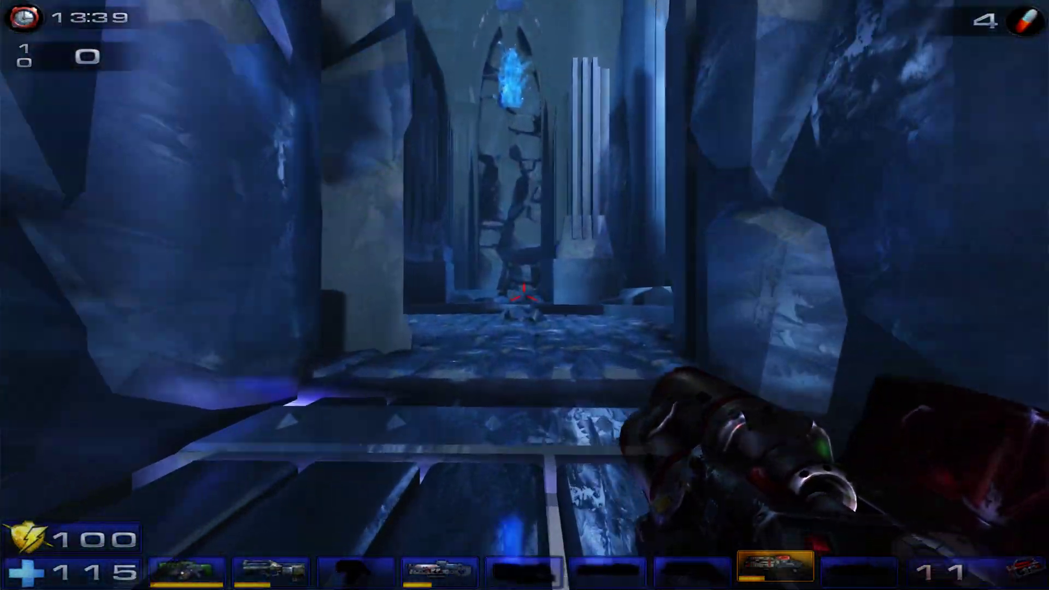
pyautogui.press('w')
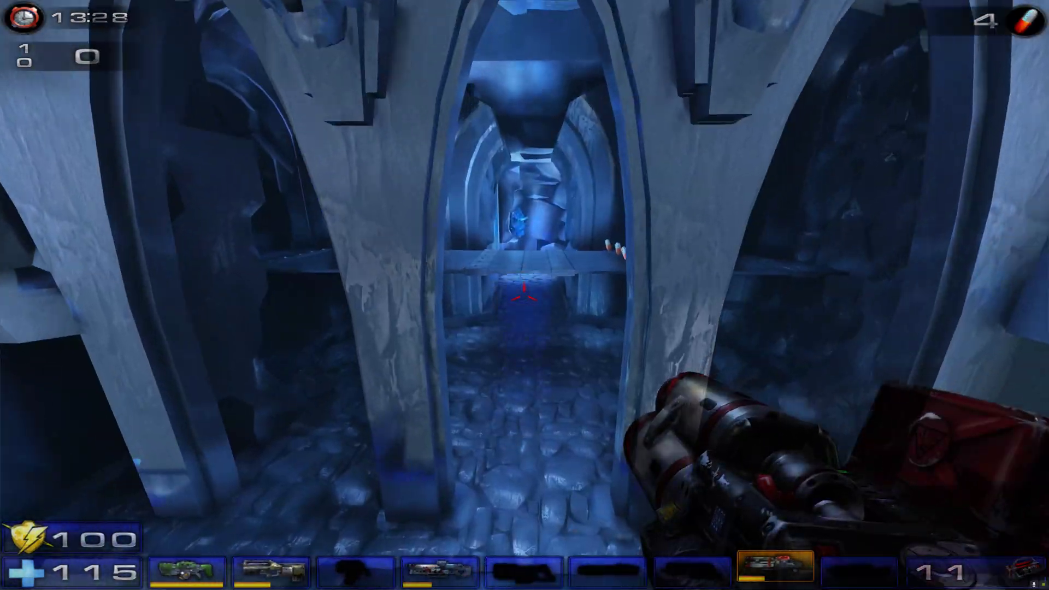
pyautogui.press('w')
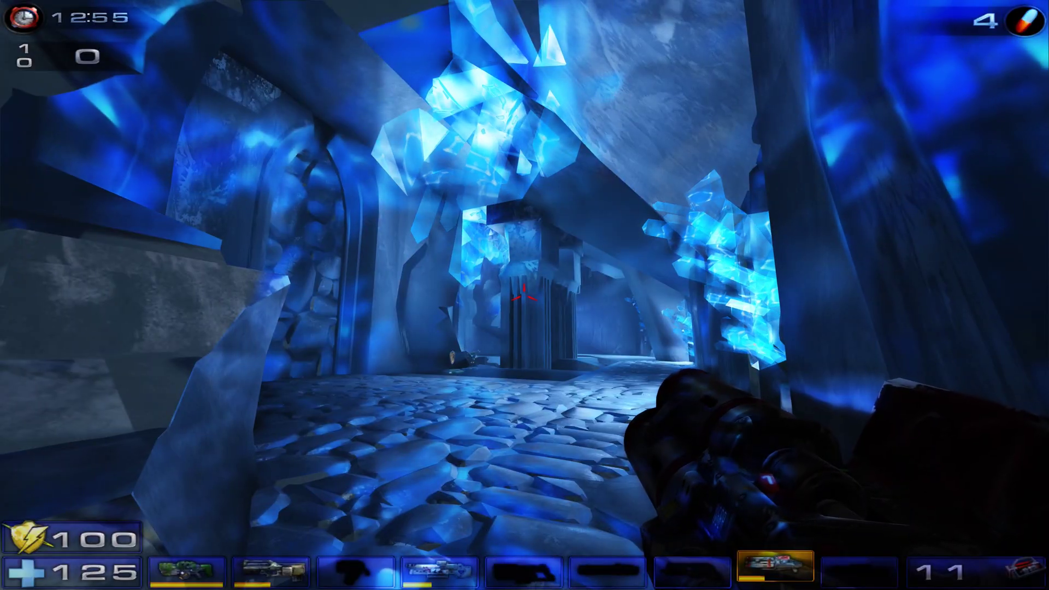
# Step: Leave the crystal chamber, climb the wide steps and follow the stone tunnel to compare the floor reflections and wall shading
pyautogui.press('w')
pyautogui.press('Home')
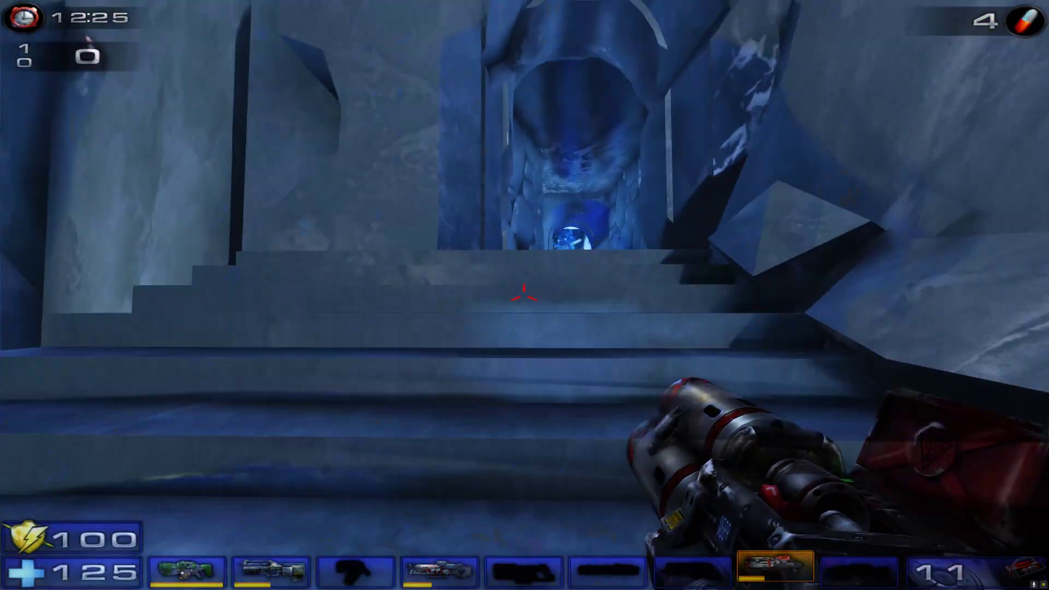
pyautogui.press('w')
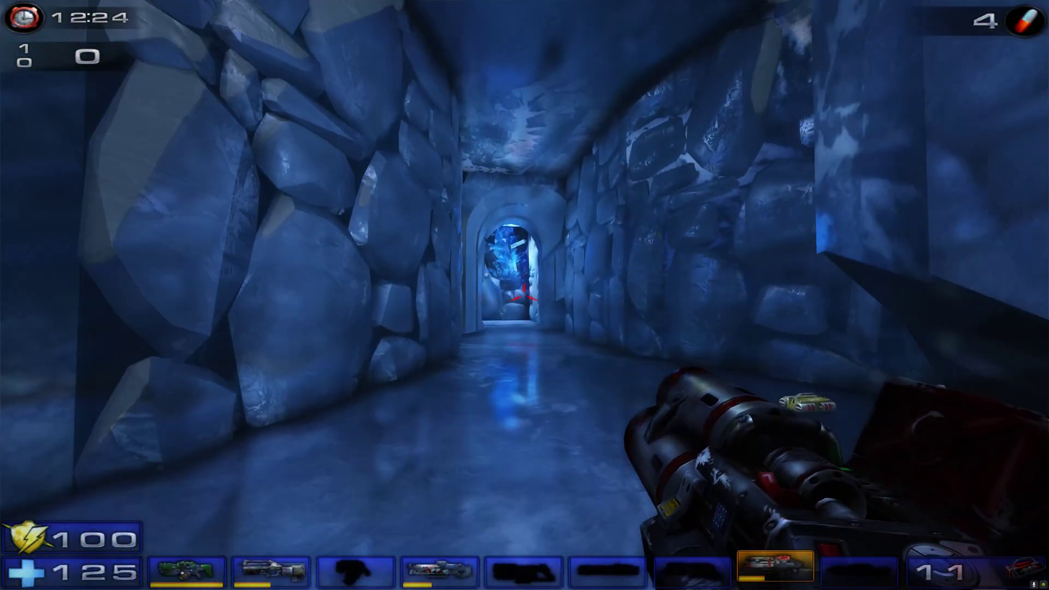
pyautogui.press('w')
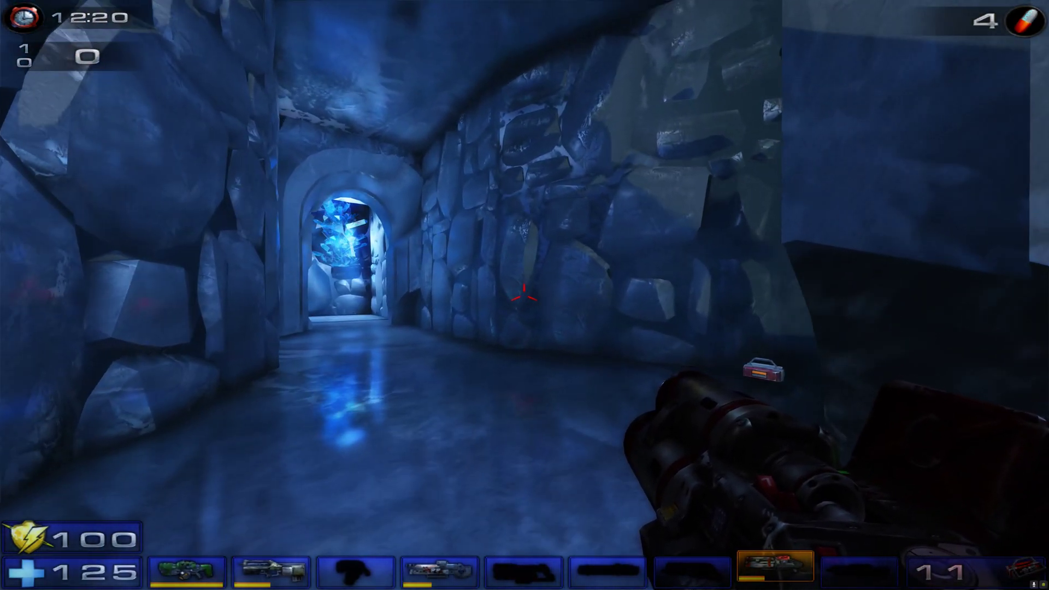
pyautogui.press('w')
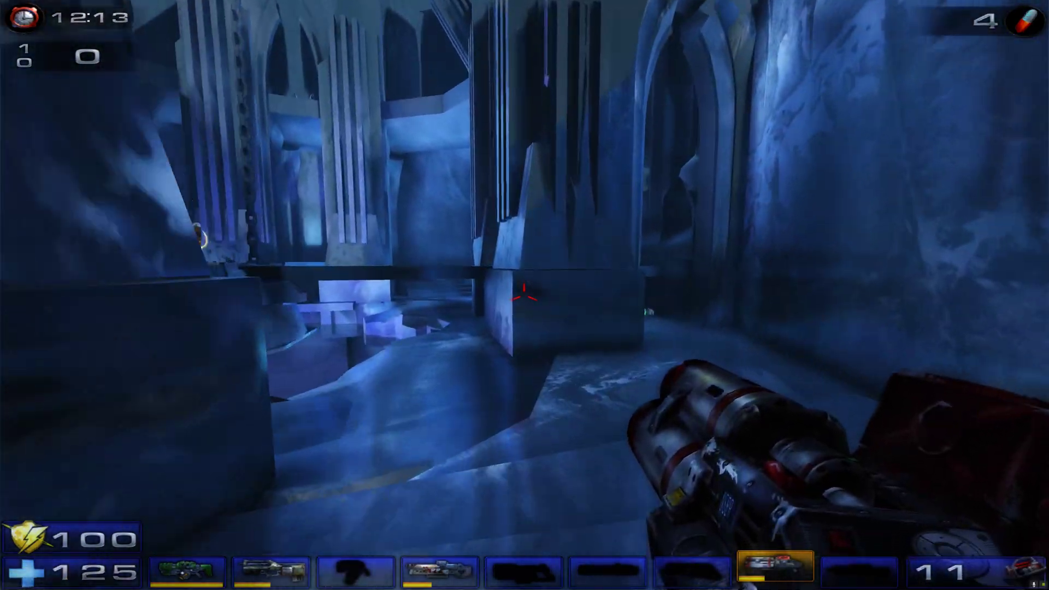
# Step: Circle the central hall past the health pickups, stairs and hanging chains to examine the reflections and shading in the dark areas
pyautogui.press('w')
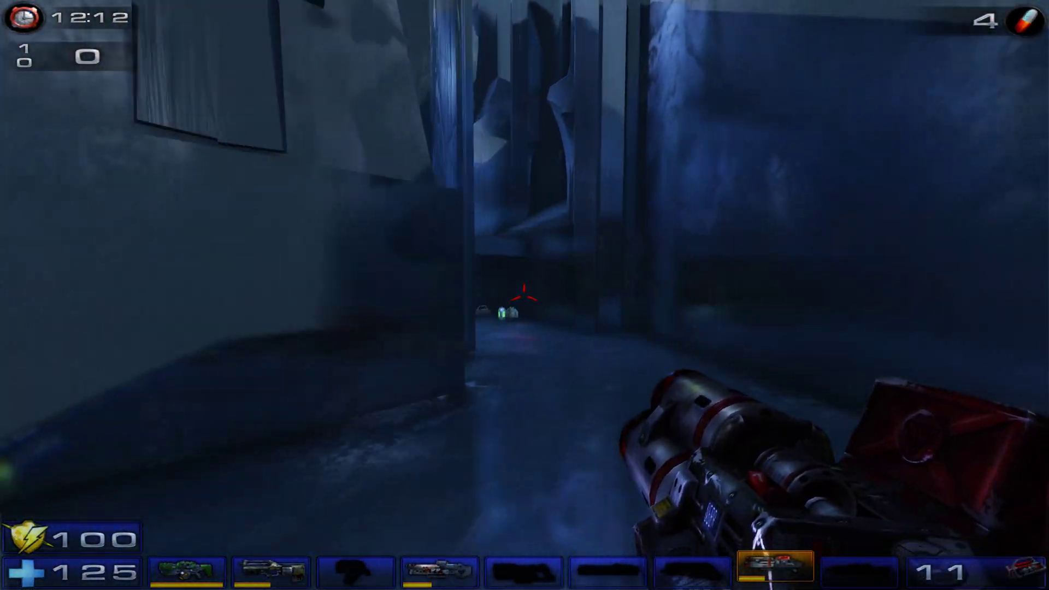
pyautogui.press('w')
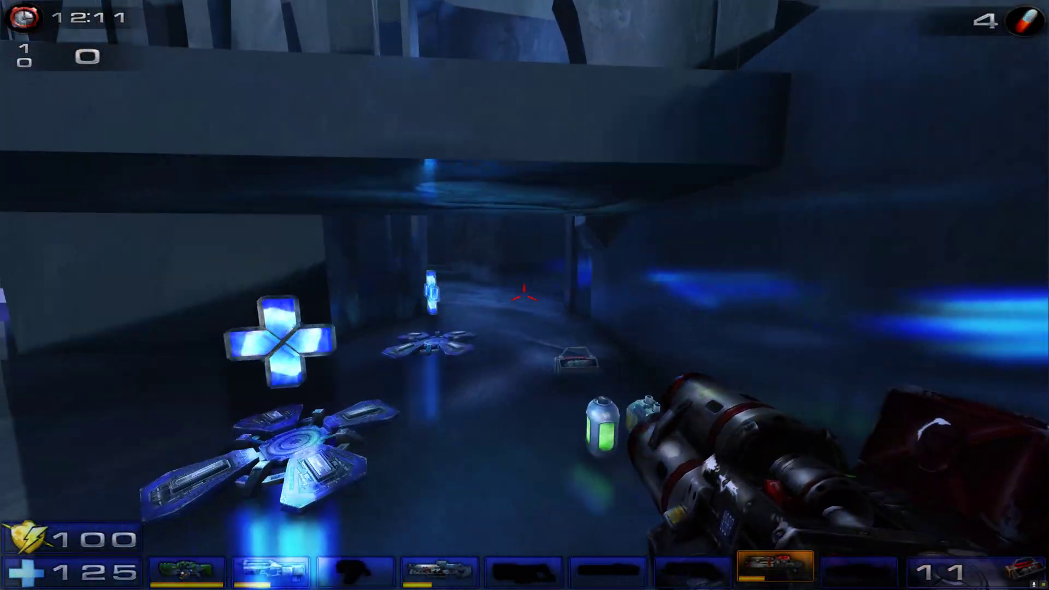
pyautogui.press('w')
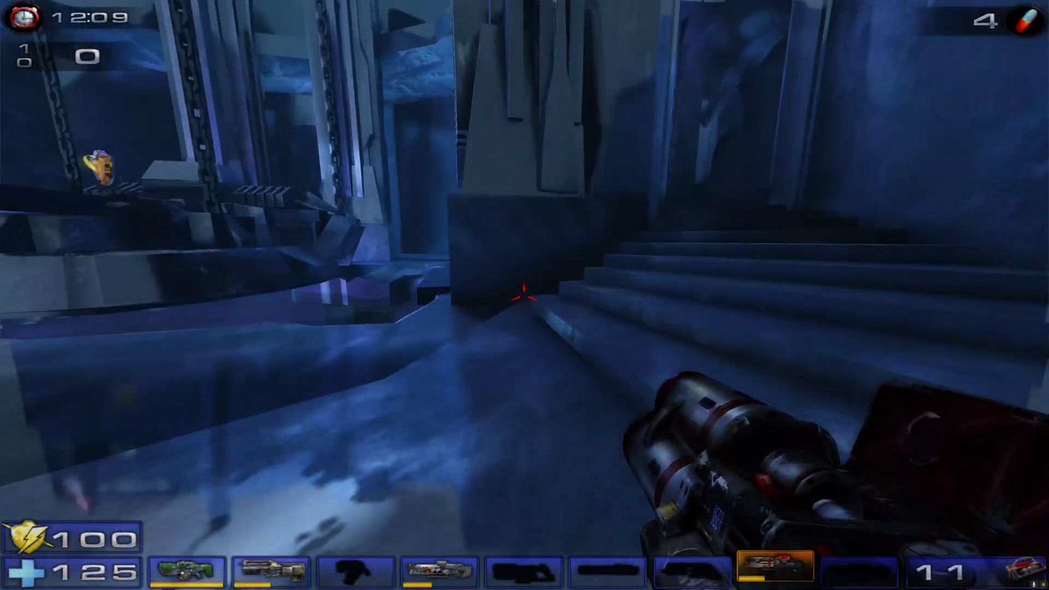
pyautogui.press('w')
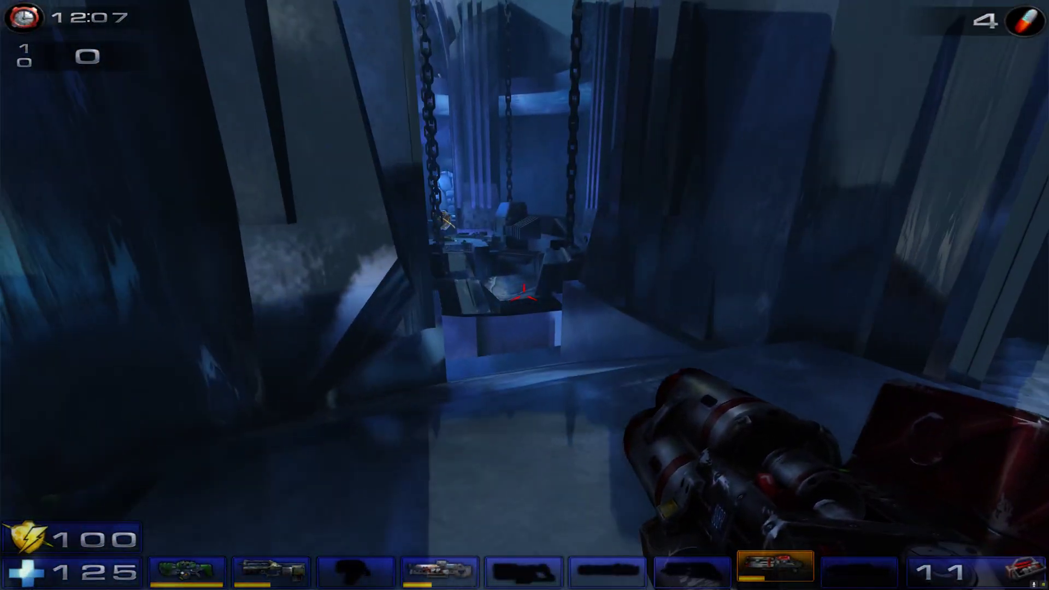
pyautogui.press('w')
pyautogui.press('w')
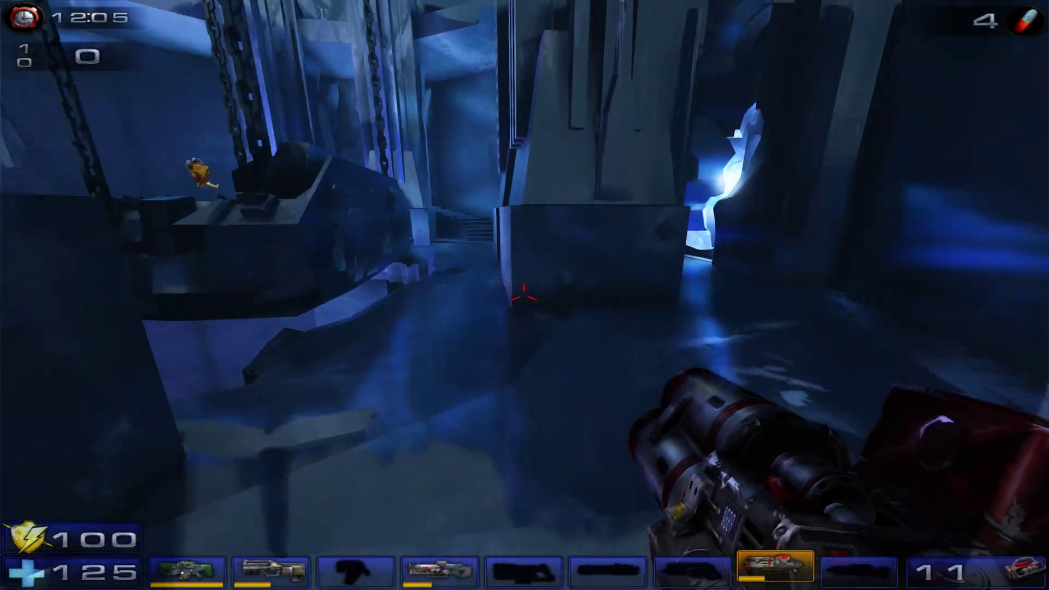
pyautogui.press('w')
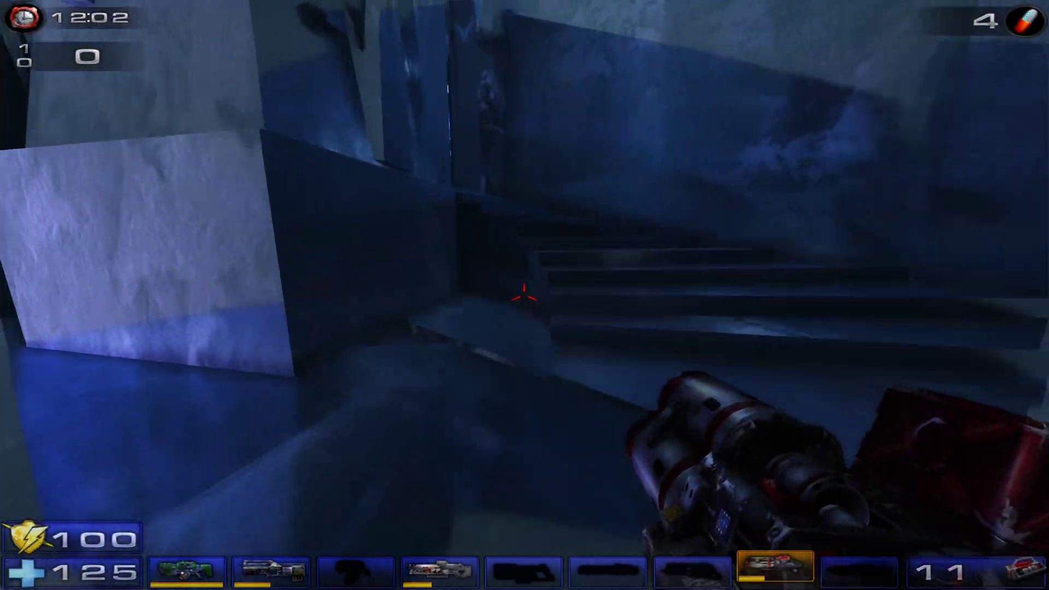
pyautogui.press('w')
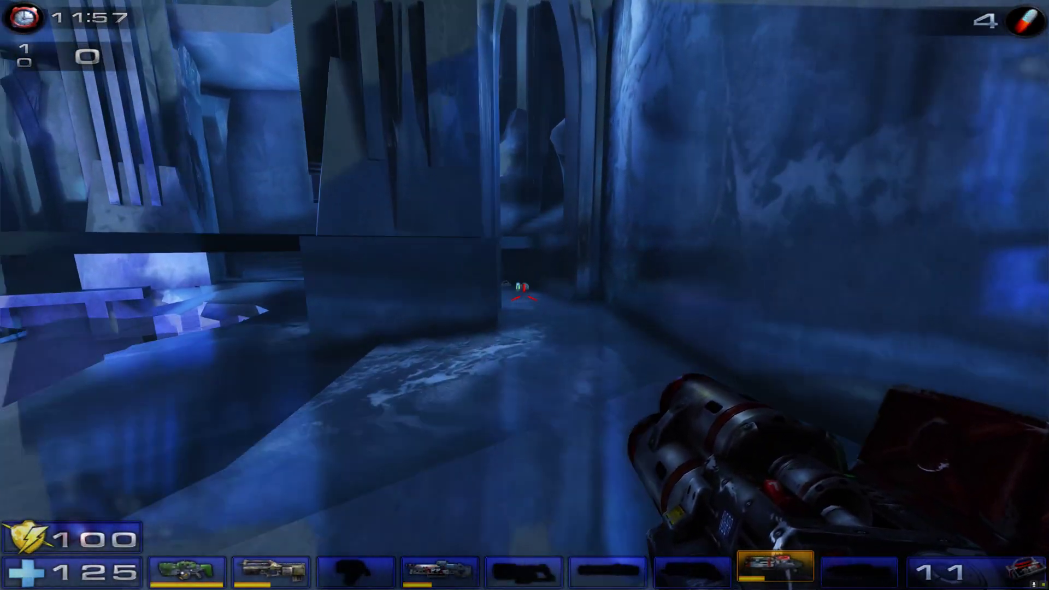
# Step: Walk through the pillared crystal chamber to the shield pickup to examine the crystals' glow and their reflections on the glossy floor
pyautogui.press('w')
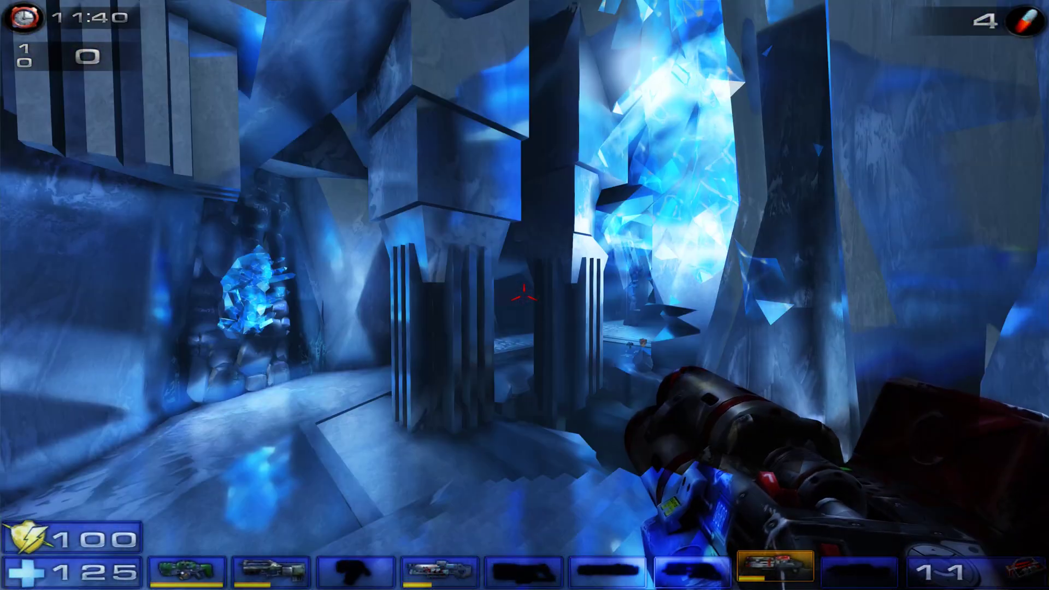
pyautogui.press('w')
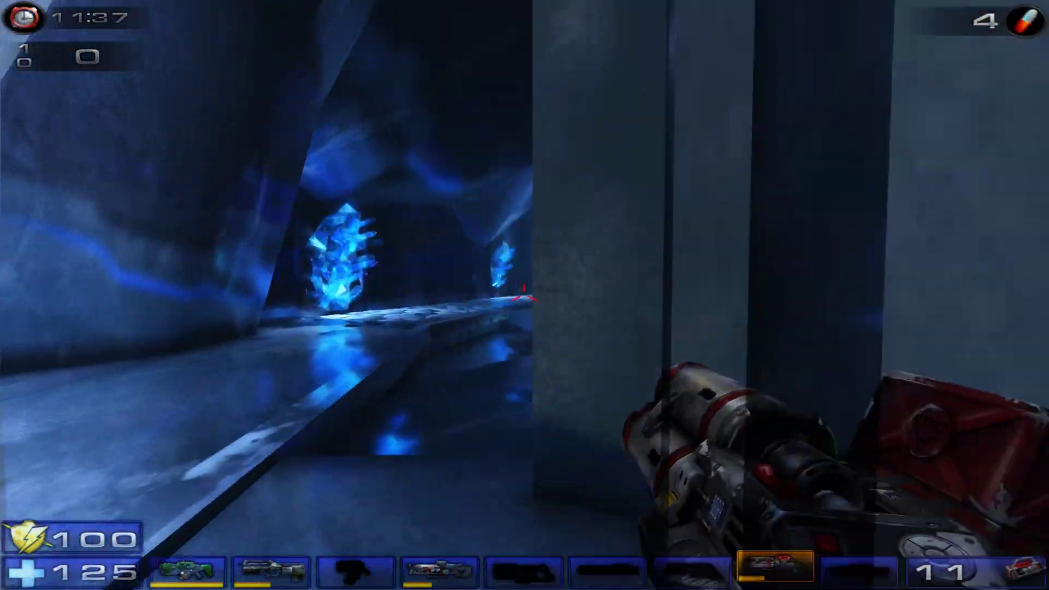
pyautogui.press('w')
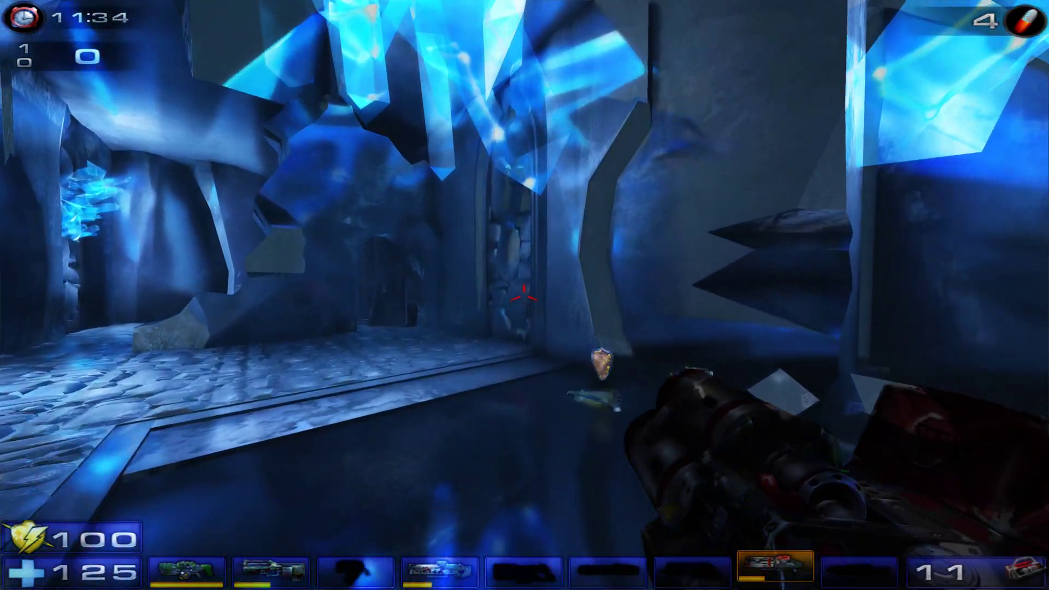
pyautogui.press('w')
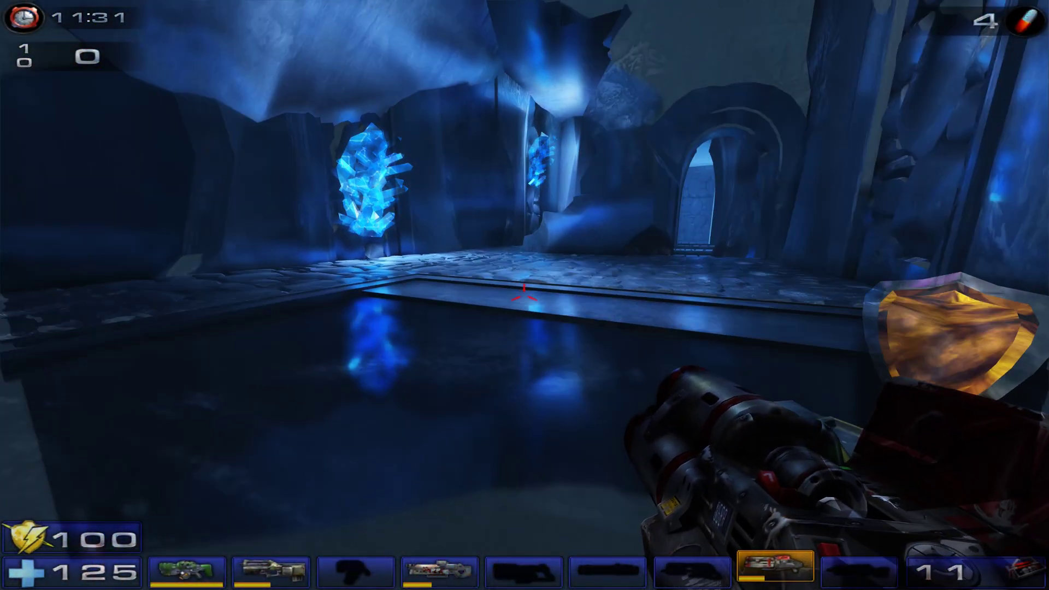